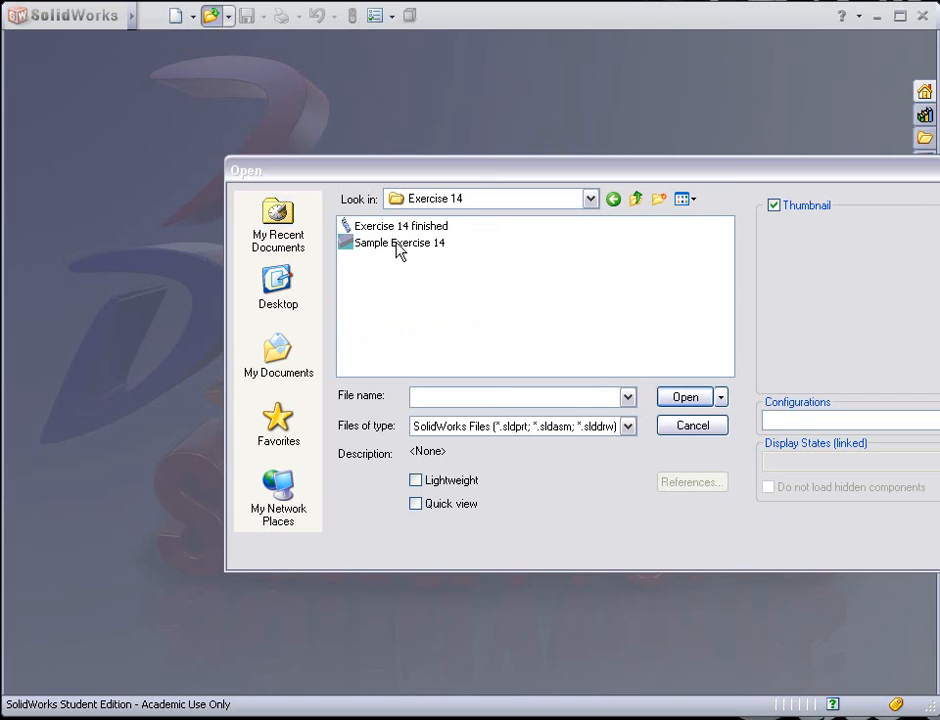
Open the part Sample Exercise 14 from the Exercise 14 folder and accept the file conversion notice
{"action": "left_click", "coordinate": [400, 246]}
{"action": "left_click", "coordinate": [679, 398]}
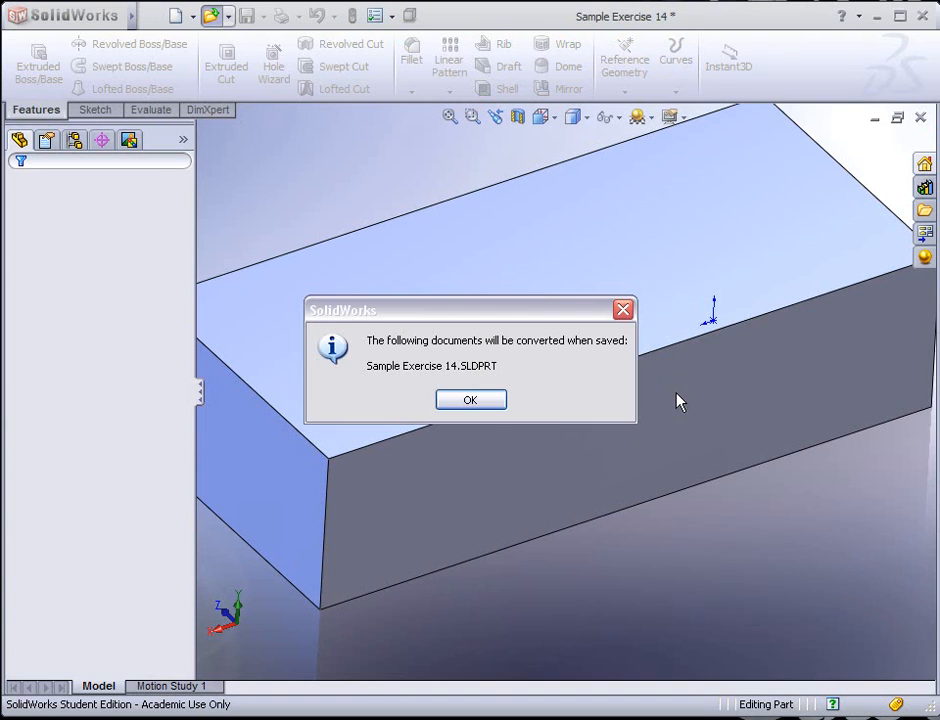
{"action": "left_click", "coordinate": [489, 402]}
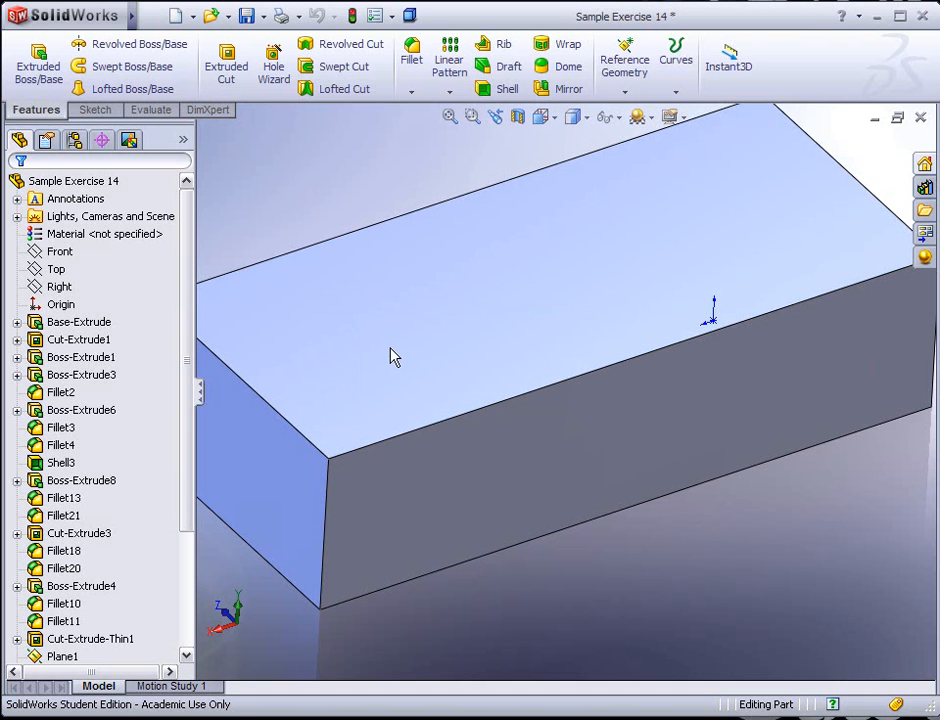
Delete the Extrude1 block that covers the part, including its absorbed sketch
{"action": "key", "text": "f"}
{"action": "mouse_move", "coordinate": [415, 365]}
{"action": "middle_mouse_down"}
{"action": "mouse_move", "coordinate": [455, 432]}
{"action": "mouse_move", "coordinate": [417, 392]}
{"action": "mouse_move", "coordinate": [422, 373]}
{"action": "middle_mouse_up"}
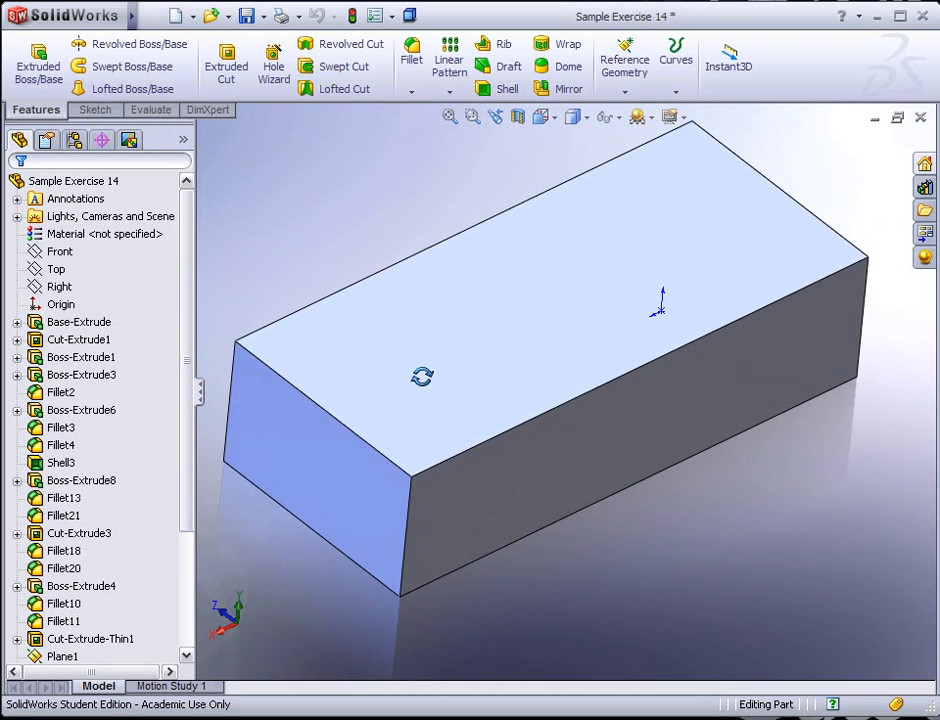
{"action": "mouse_move", "coordinate": [451, 420]}
{"action": "middle_mouse_down"}
{"action": "mouse_move", "coordinate": [443, 401]}
{"action": "mouse_move", "coordinate": [446, 412]}
{"action": "middle_mouse_up"}
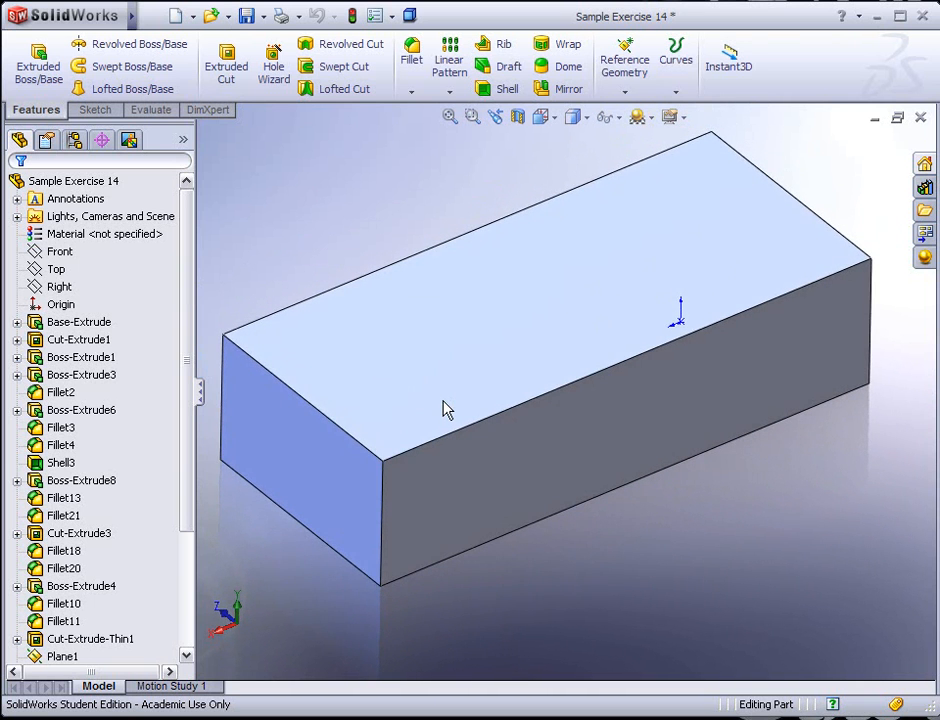
{"action": "left_click_drag", "start_coordinate": [187, 517], "coordinate": [180, 652]}
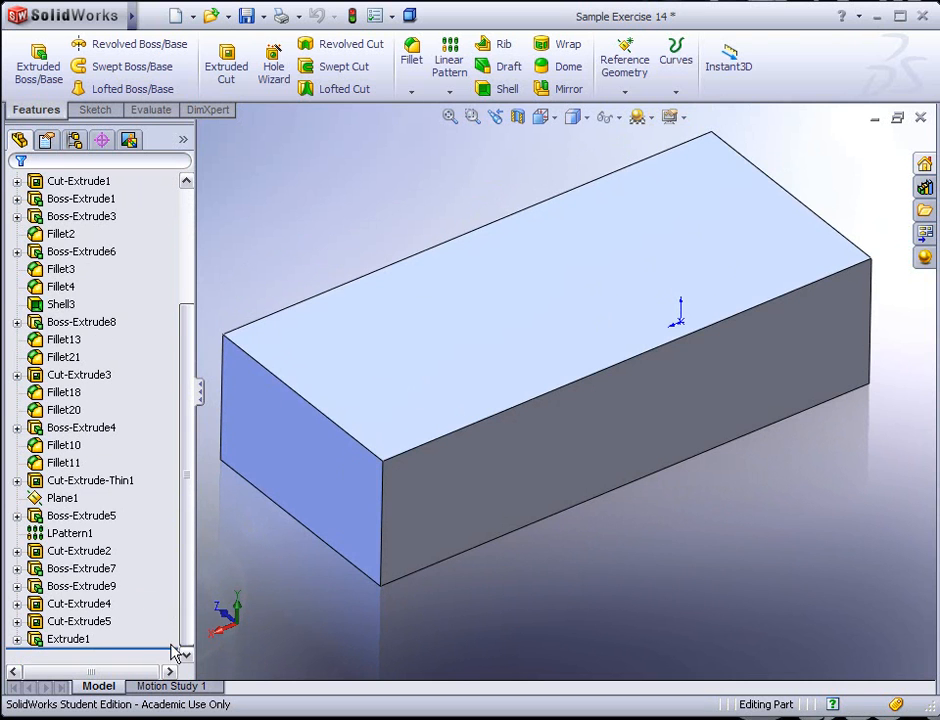
{"action": "right_click", "coordinate": [77, 642]}
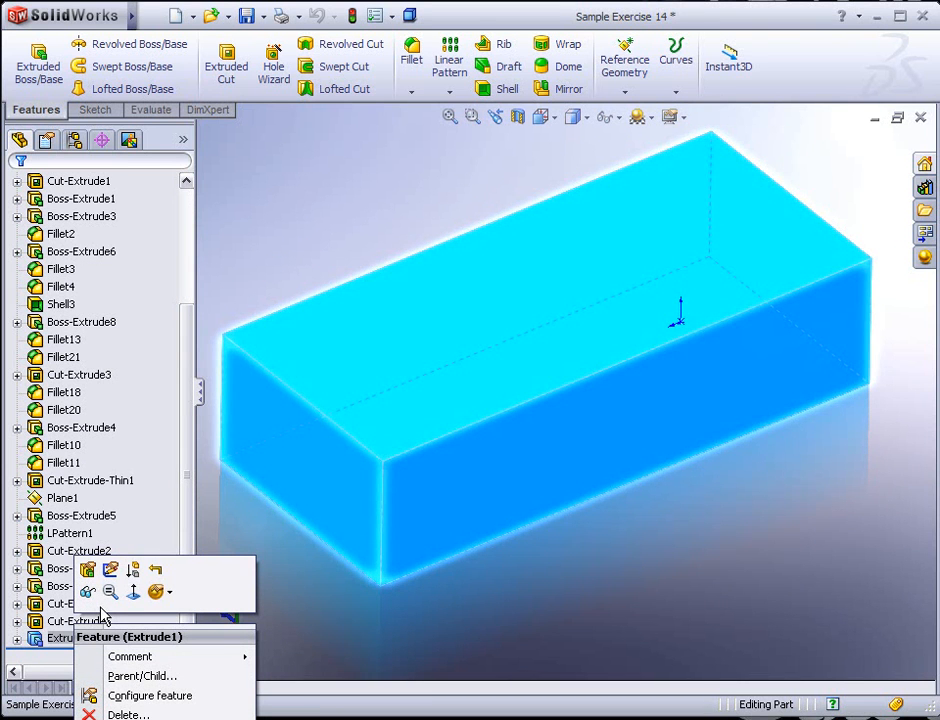
{"action": "left_click", "coordinate": [101, 715]}
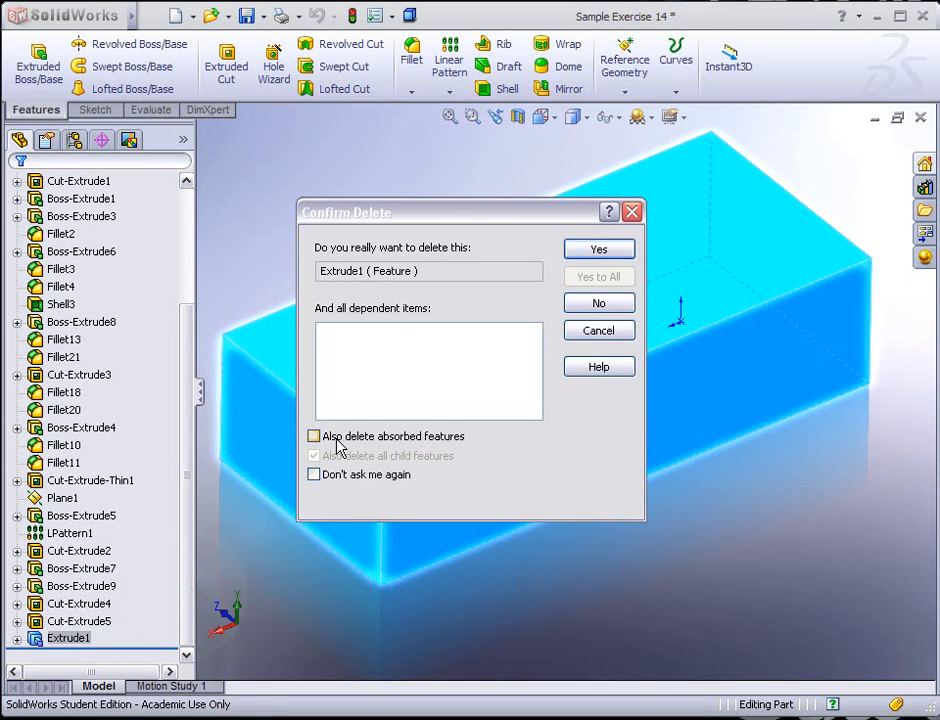
{"action": "left_click", "coordinate": [315, 437]}
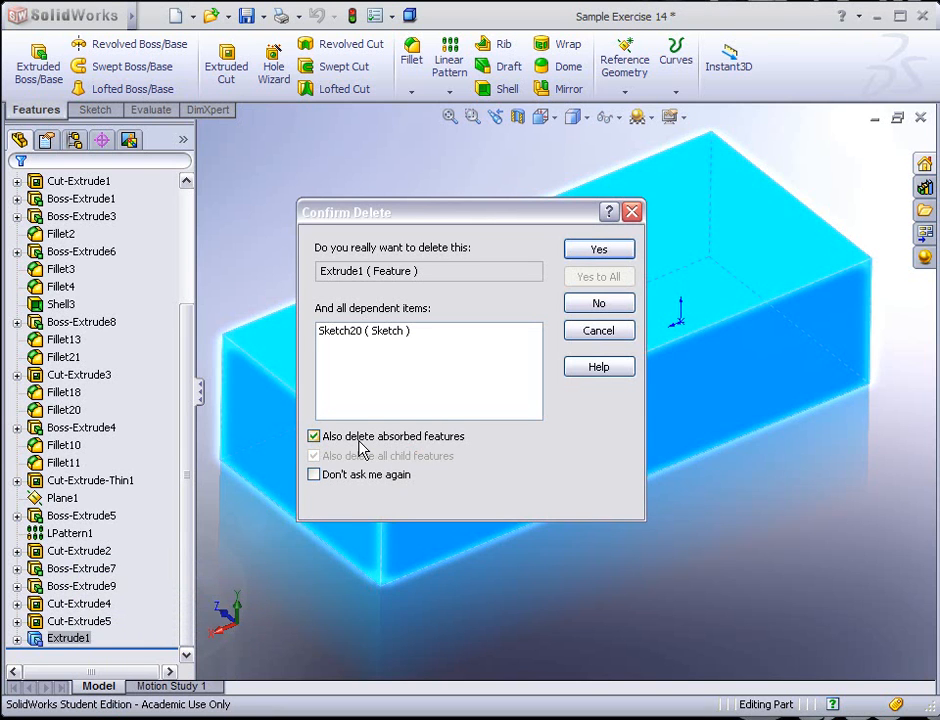
{"action": "left_click", "coordinate": [596, 254]}
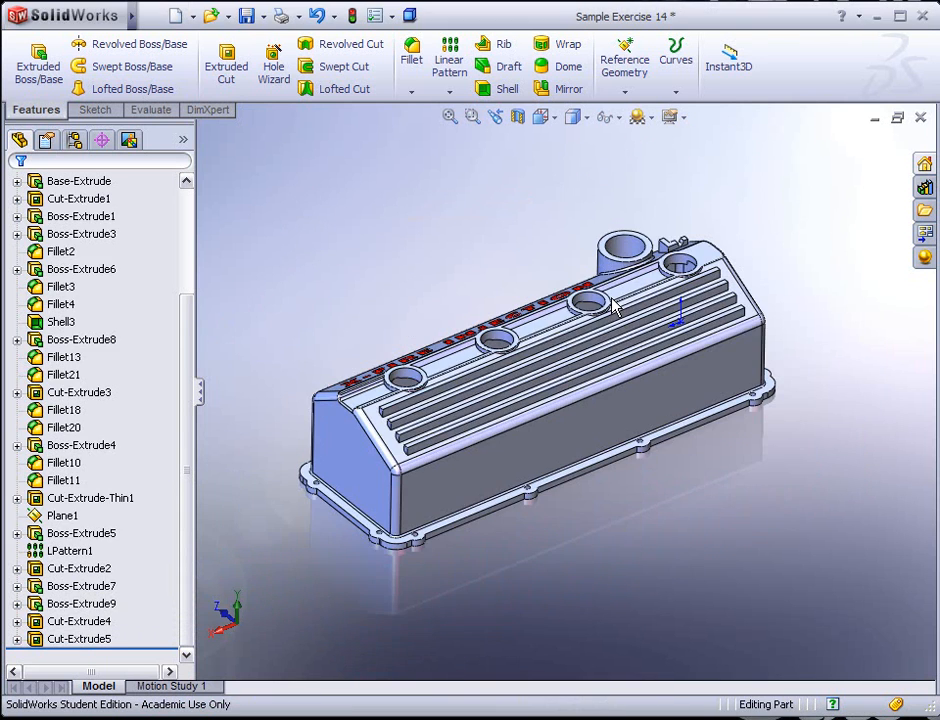
View the uncovered valve cover from several angles and display the Mold Tools toolbar
{"action": "middle_click_drag", "start_coordinate": [613, 305], "coordinate": [524, 370]}
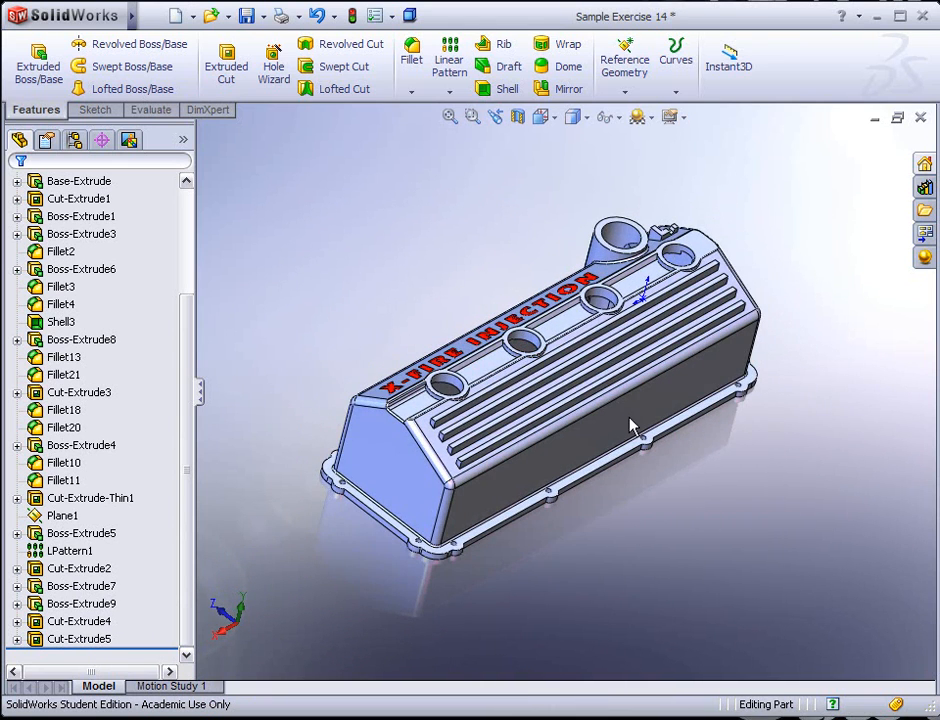
{"action": "middle_click_drag", "start_coordinate": [633, 422], "coordinate": [622, 460]}
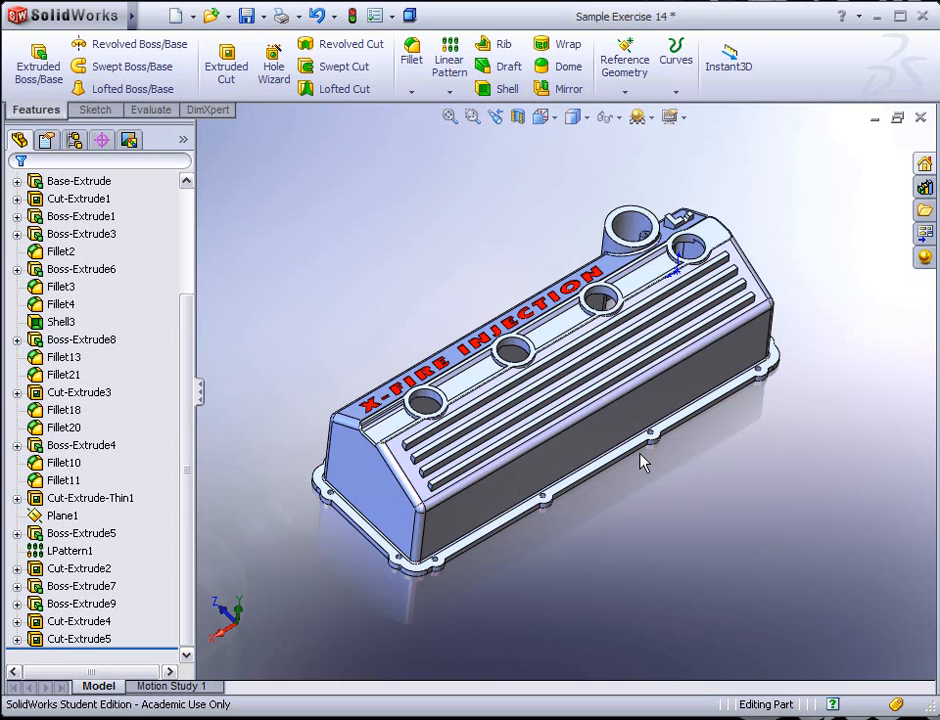
{"action": "middle_click_drag", "start_coordinate": [598, 418], "coordinate": [510, 428]}
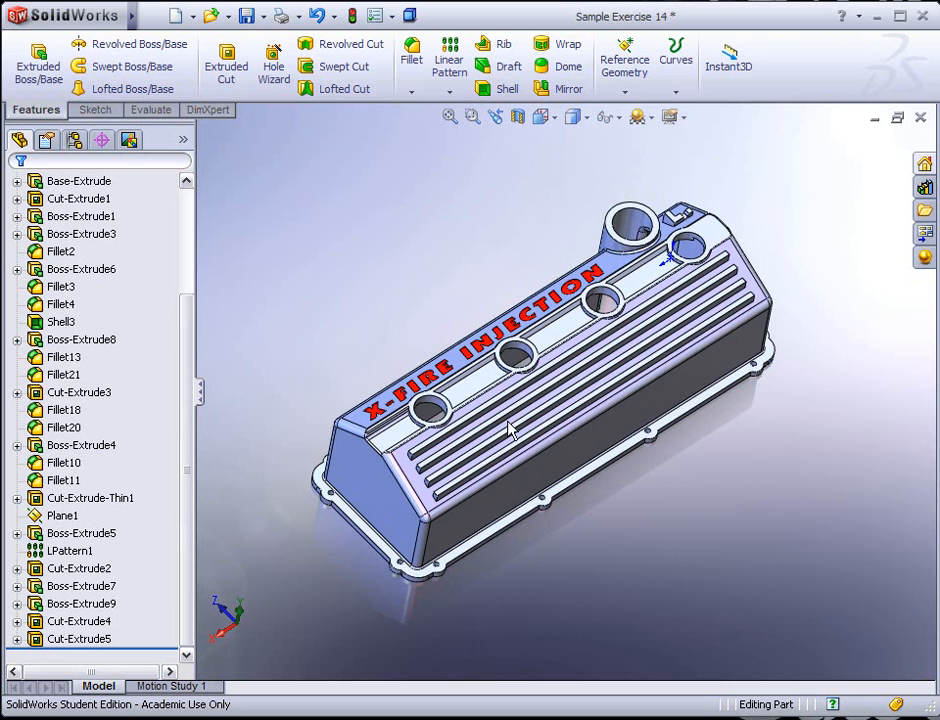
{"action": "middle_click_drag", "start_coordinate": [495, 382], "coordinate": [456, 390]}
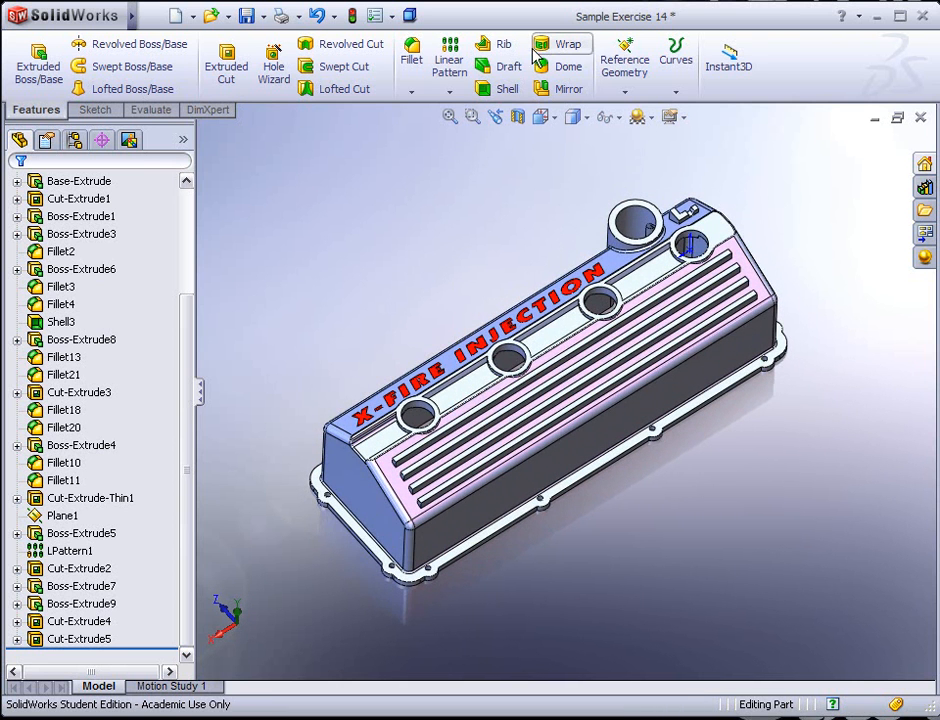
{"action": "right_click", "coordinate": [479, 66]}
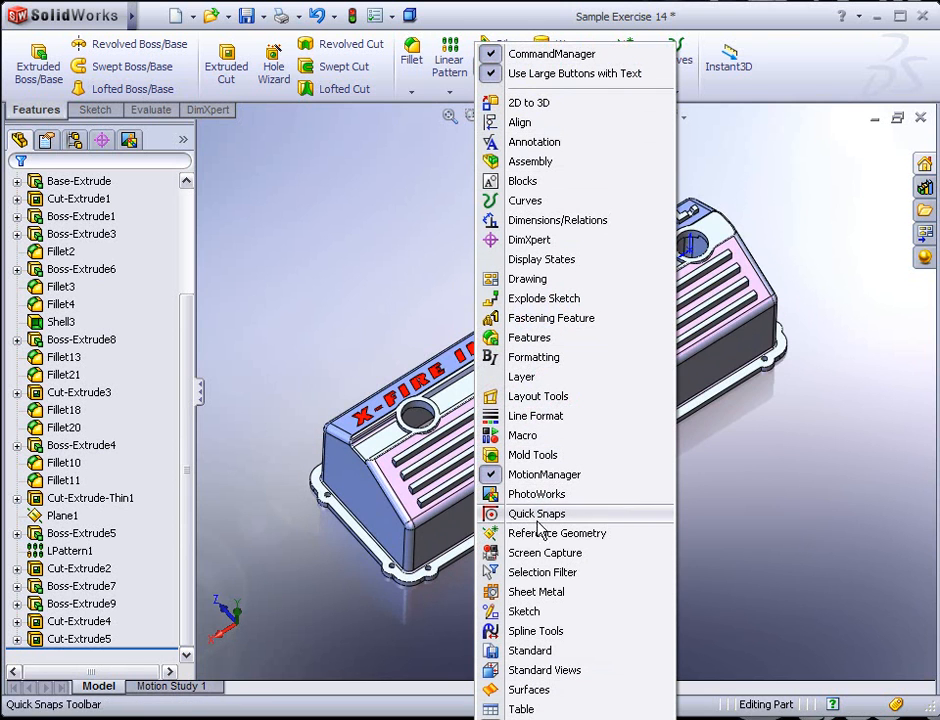
{"action": "left_click", "coordinate": [495, 455]}
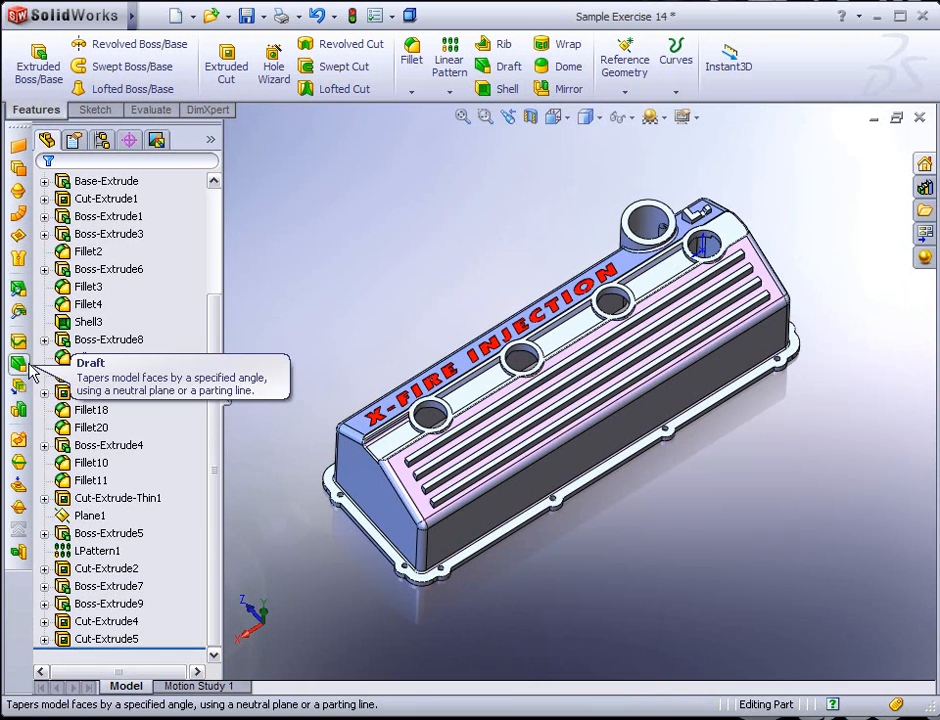
Run a Draft Analysis at 1 degree with the flat top face between two round holes as the direction of pull
{"action": "left_click", "coordinate": [20, 291]}
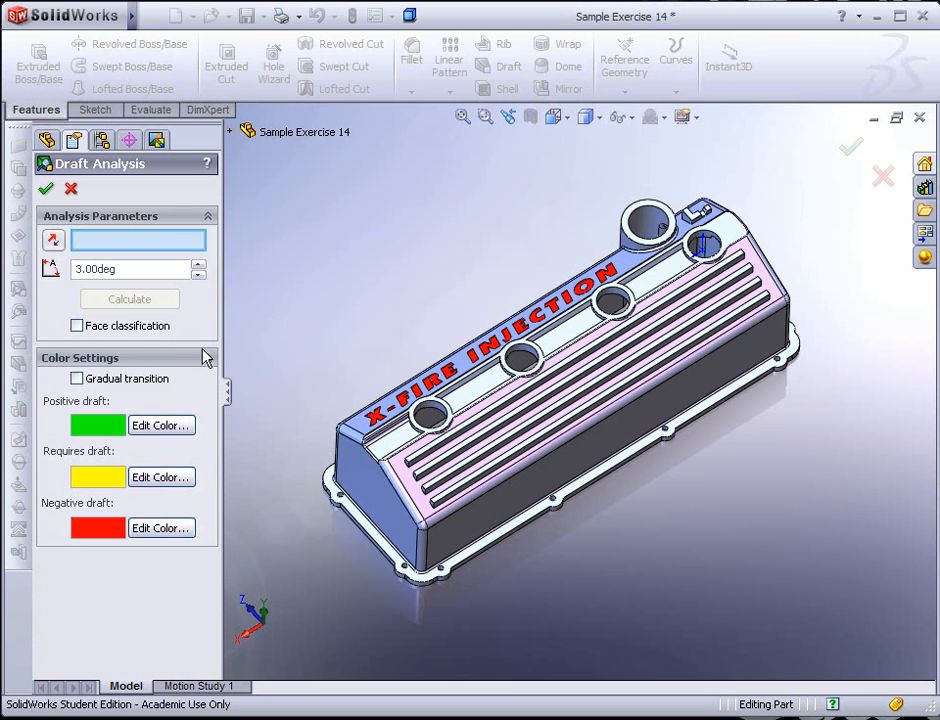
{"action": "double_click", "coordinate": [126, 268]}
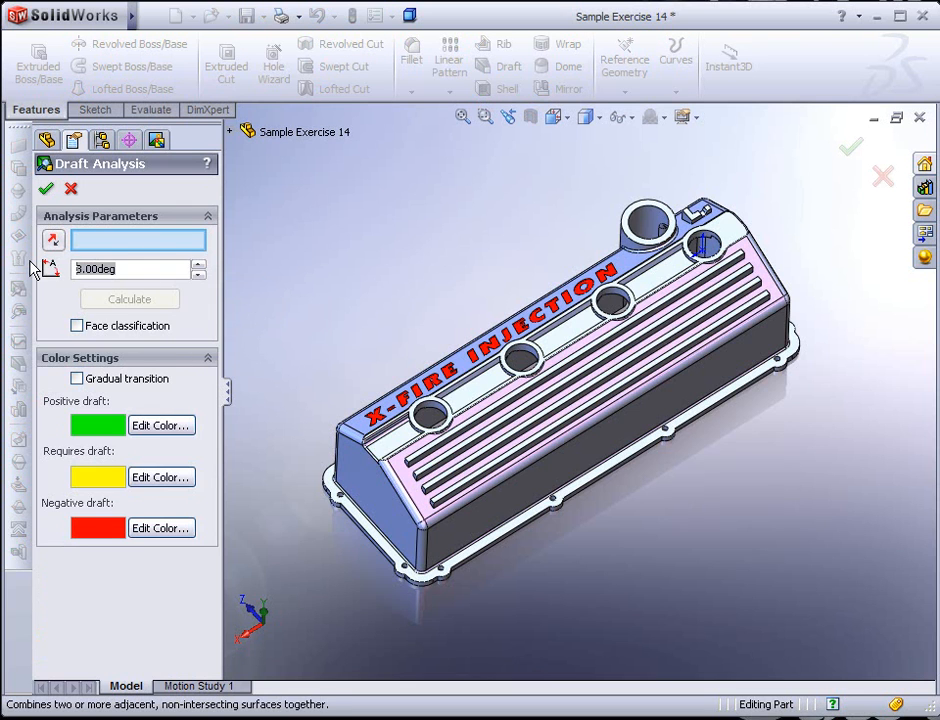
{"action": "type", "text": "1"}
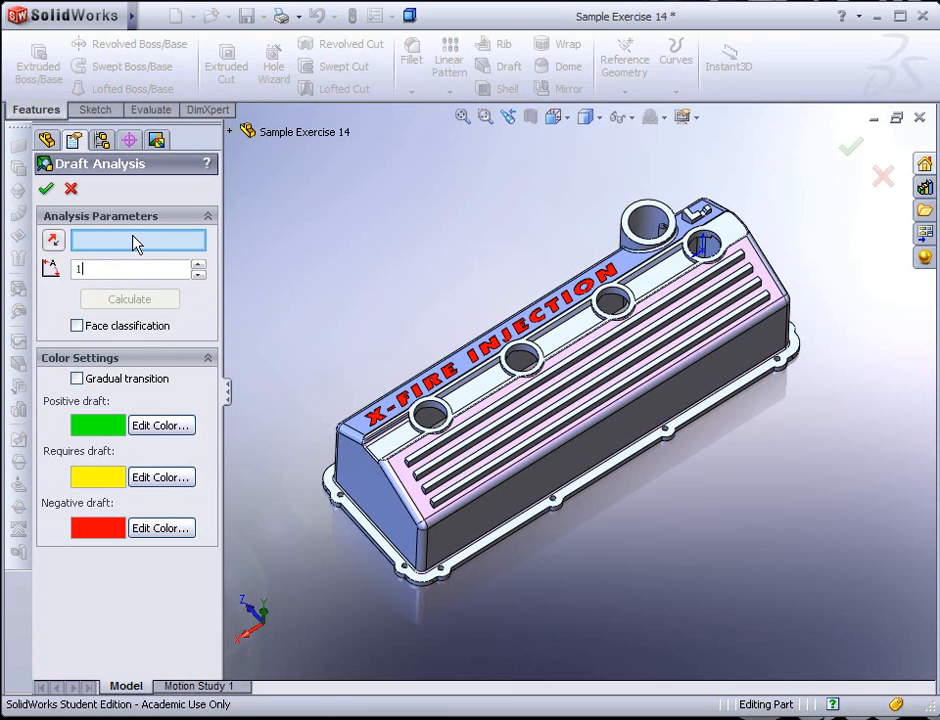
{"action": "left_click", "coordinate": [487, 393]}
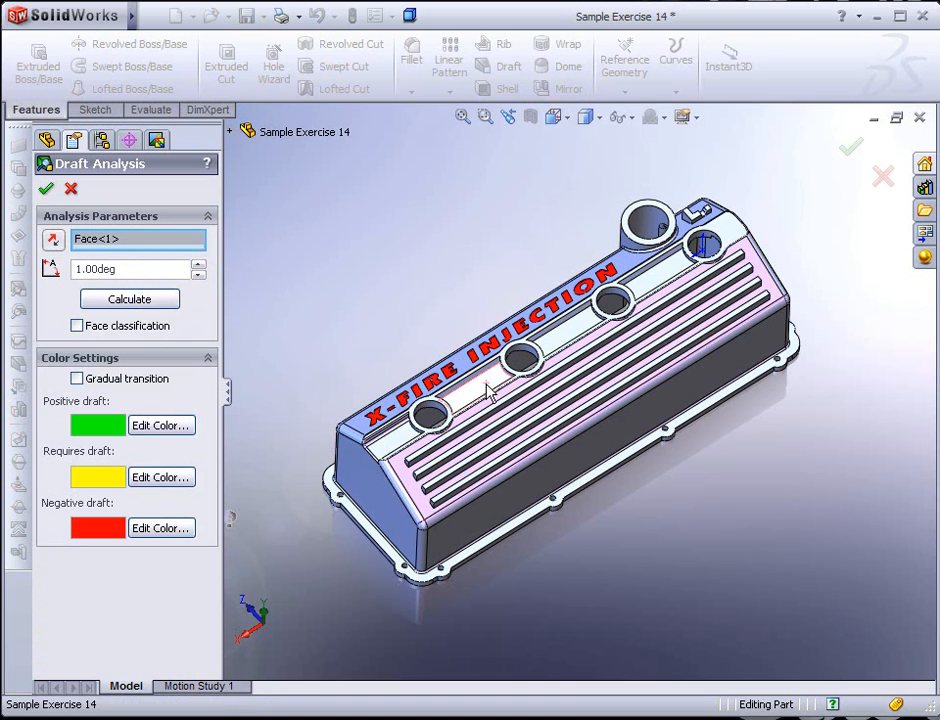
{"action": "left_click", "coordinate": [162, 311]}
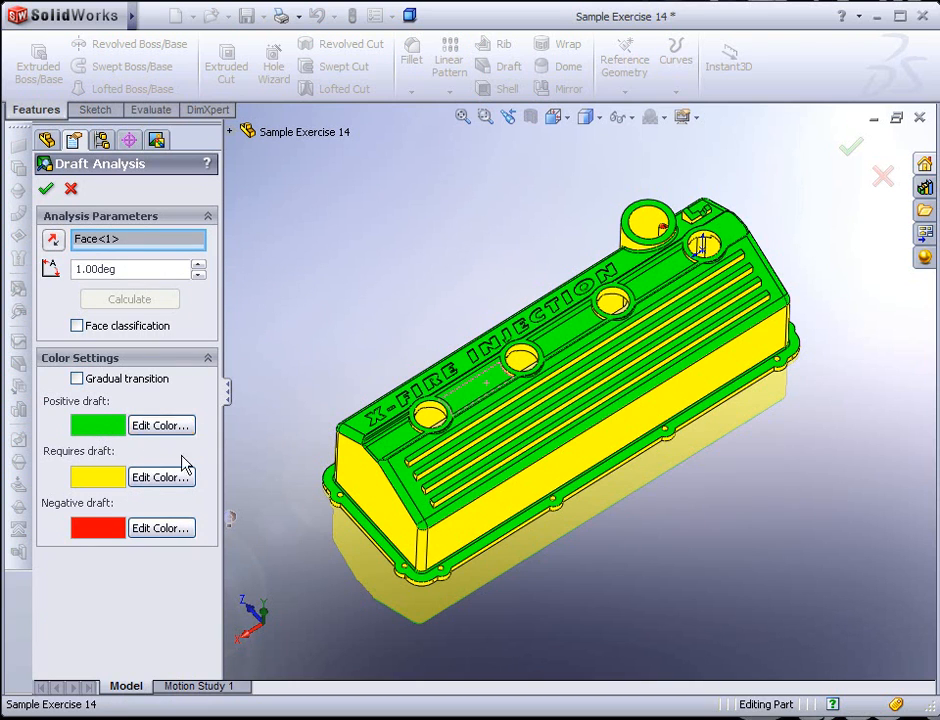
Examine the draft analysis colours on the cover's inside and outside faces, and close the analysis
{"action": "middle_click_drag", "start_coordinate": [584, 578], "coordinate": [535, 382]}
{"action": "scroll", "coordinate": [457, 390], "scroll_direction": "down", "scroll_amount": 2}
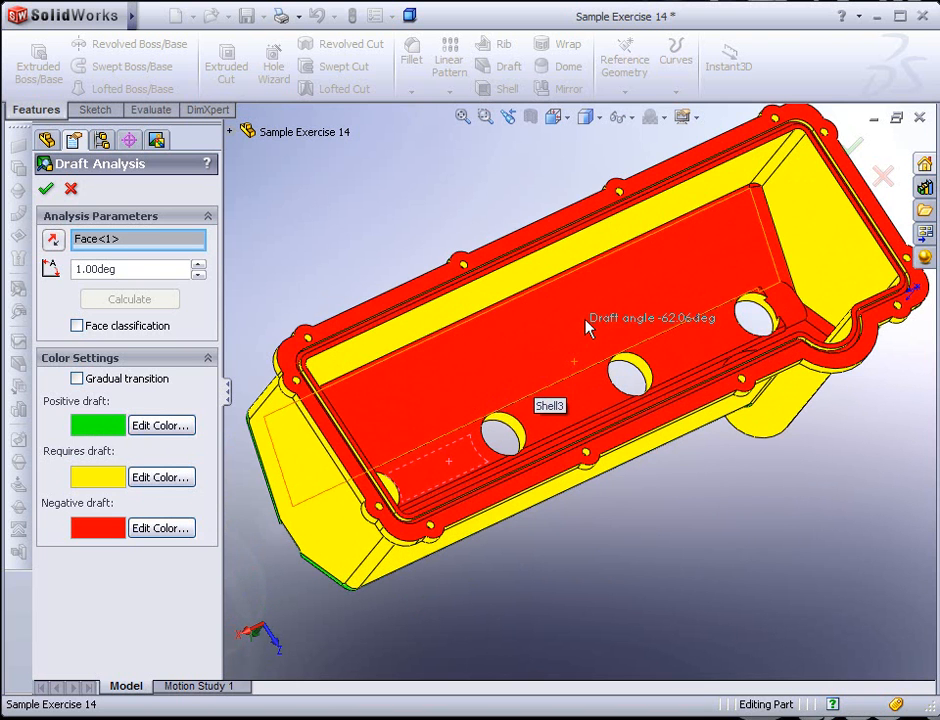
{"action": "middle_click_drag", "start_coordinate": [588, 328], "coordinate": [489, 304]}
{"action": "middle_click_drag", "start_coordinate": [371, 344], "coordinate": [425, 417]}
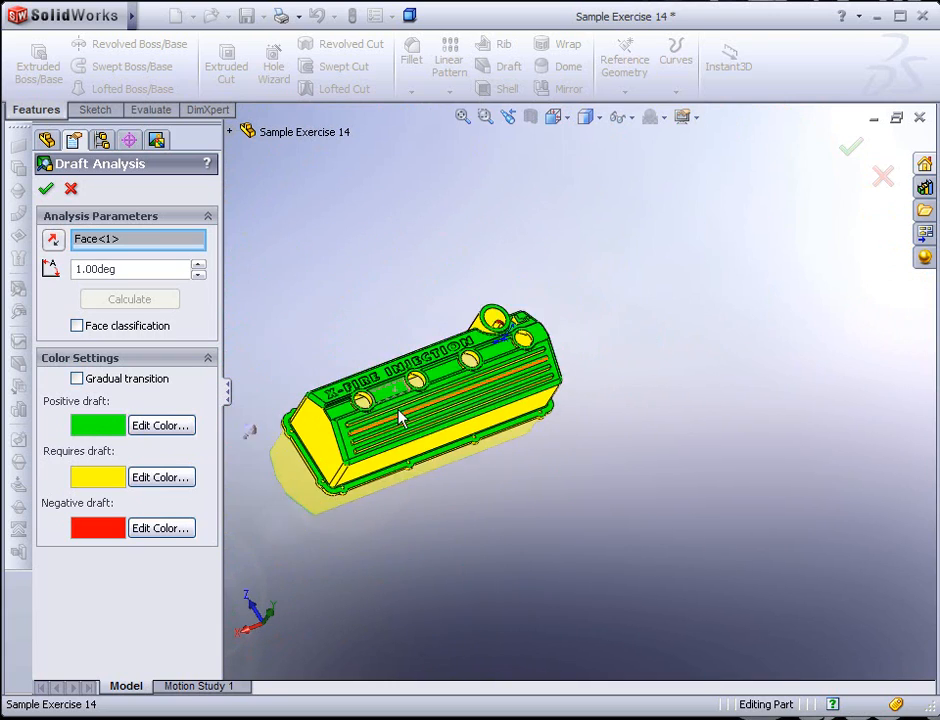
{"action": "scroll", "coordinate": [415, 414], "scroll_direction": "down", "scroll_amount": 5}
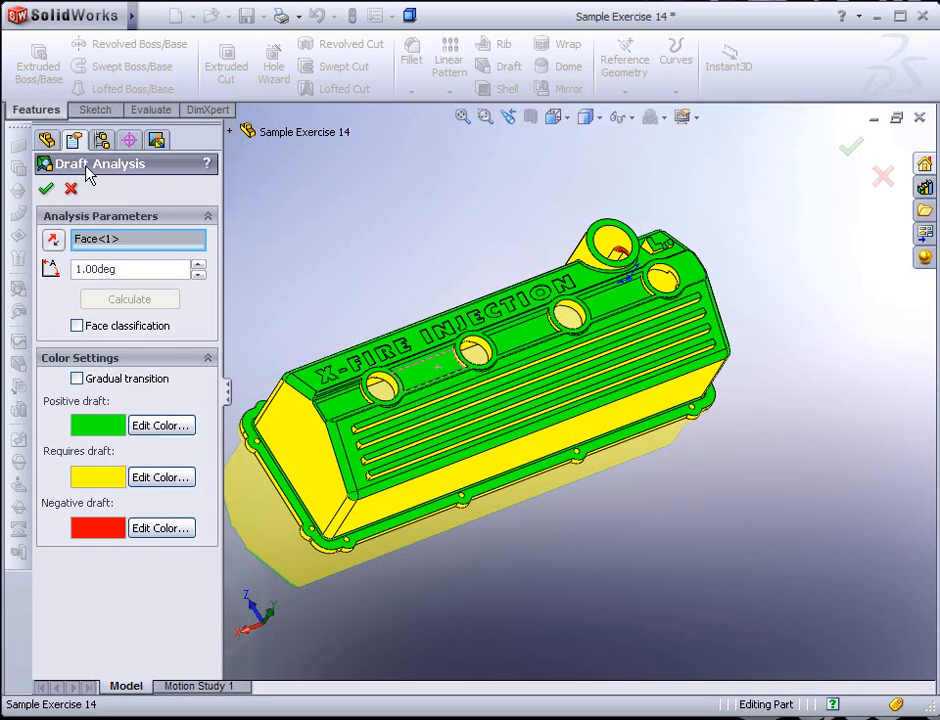
{"action": "left_click", "coordinate": [46, 188]}
Roll the feature history back to directly after Base-Extrude
{"action": "scroll", "coordinate": [504, 487], "scroll_direction": "up", "scroll_amount": 2}
{"action": "scroll", "coordinate": [490, 455], "scroll_direction": "down", "scroll_amount": 4}
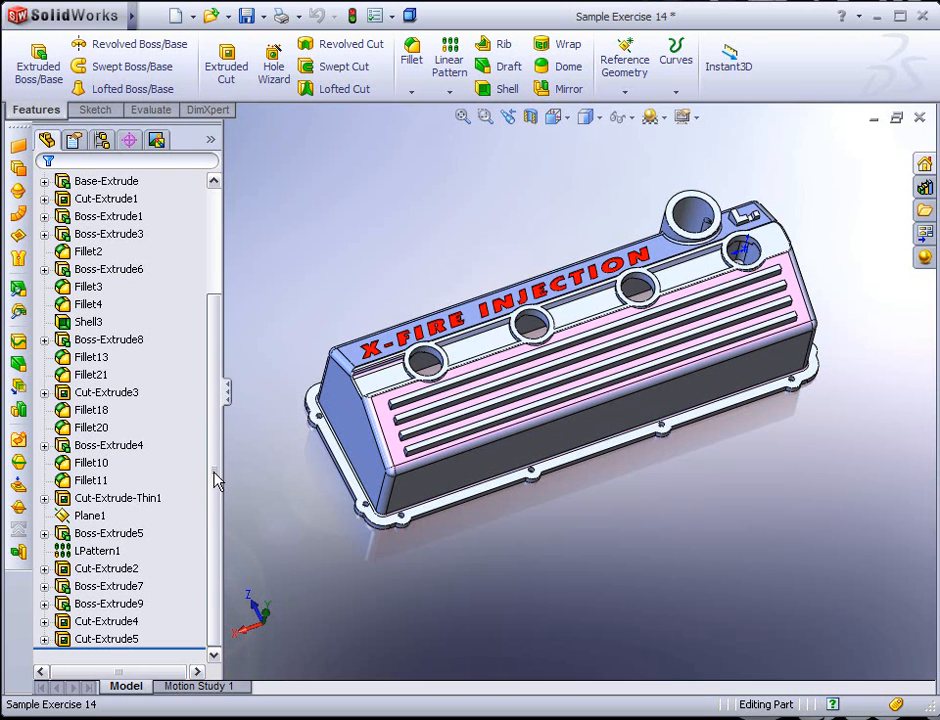
{"action": "mouse_move", "coordinate": [214, 472]}
{"action": "left_mouse_down"}
{"action": "mouse_move", "coordinate": [214, 434]}
{"action": "mouse_move", "coordinate": [214, 472]}
{"action": "left_mouse_up"}
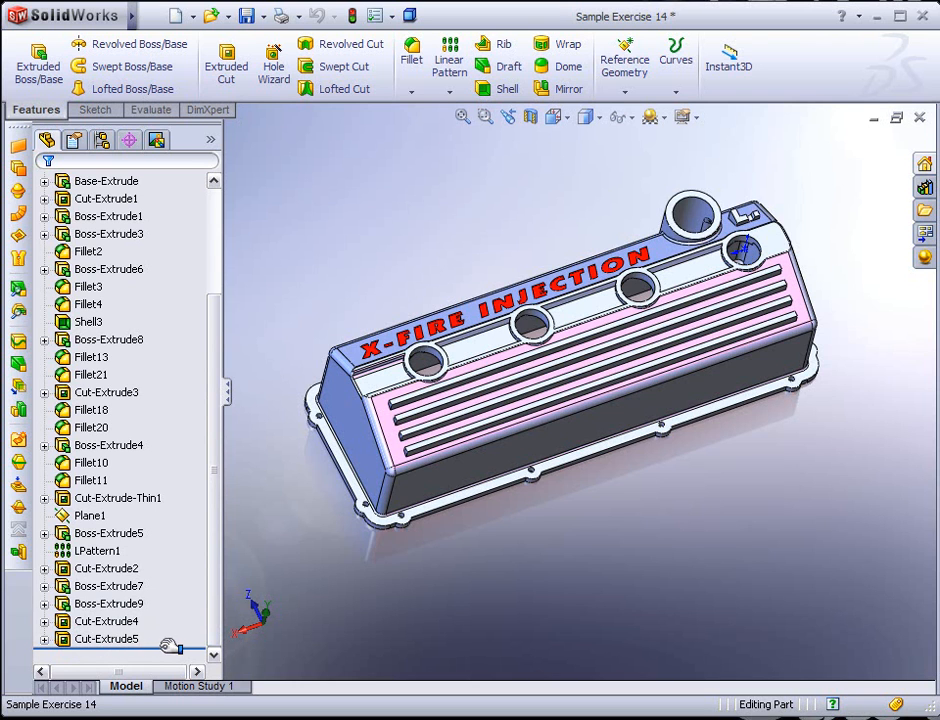
{"action": "left_click_drag", "start_coordinate": [160, 644], "coordinate": [155, 327]}
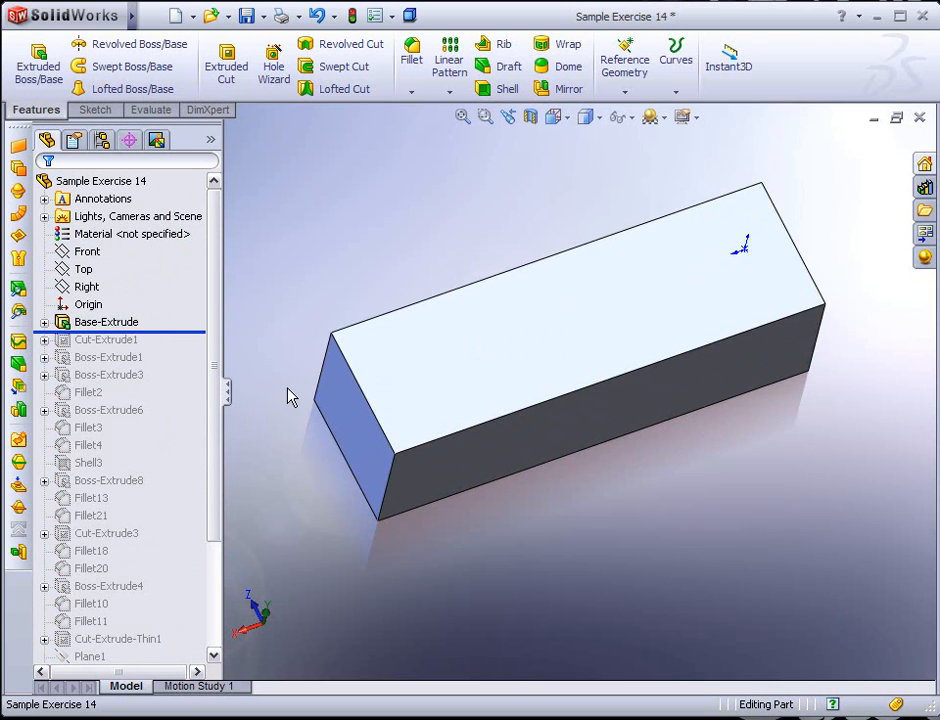
Inspect the sketch that defines Base-Extrude on the rolled-back block
{"action": "mouse_move", "coordinate": [499, 434]}
{"action": "middle_mouse_down"}
{"action": "mouse_move", "coordinate": [541, 499]}
{"action": "mouse_move", "coordinate": [485, 443]}
{"action": "mouse_move", "coordinate": [501, 404]}
{"action": "mouse_move", "coordinate": [497, 412]}
{"action": "middle_mouse_up"}
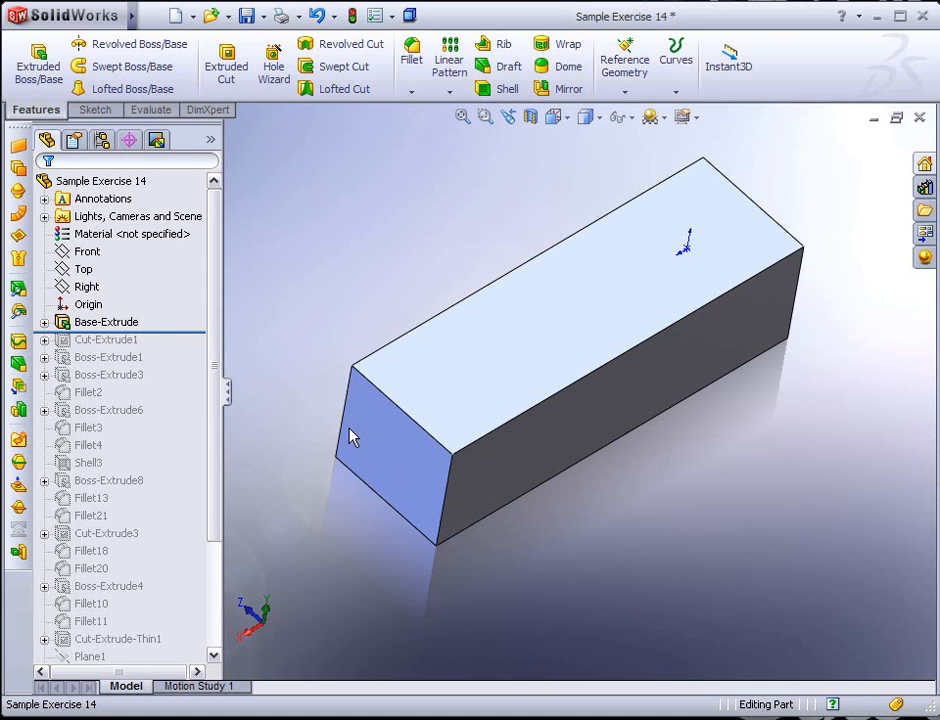
{"action": "left_click", "coordinate": [44, 322]}
{"action": "left_click", "coordinate": [108, 340]}
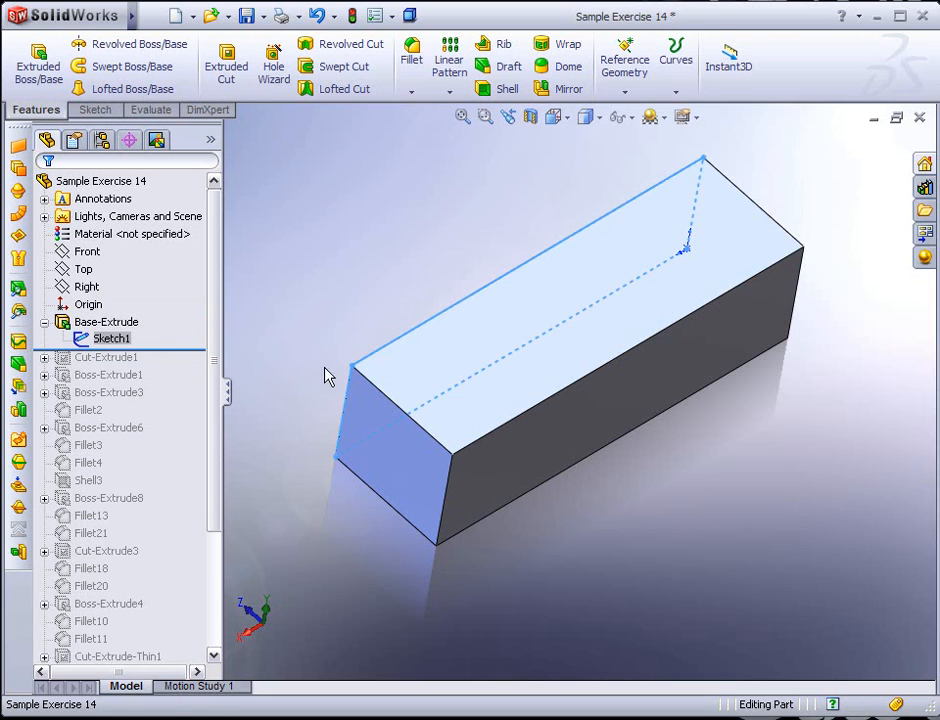
{"action": "left_click", "coordinate": [275, 326]}
{"action": "left_click", "coordinate": [44, 322]}
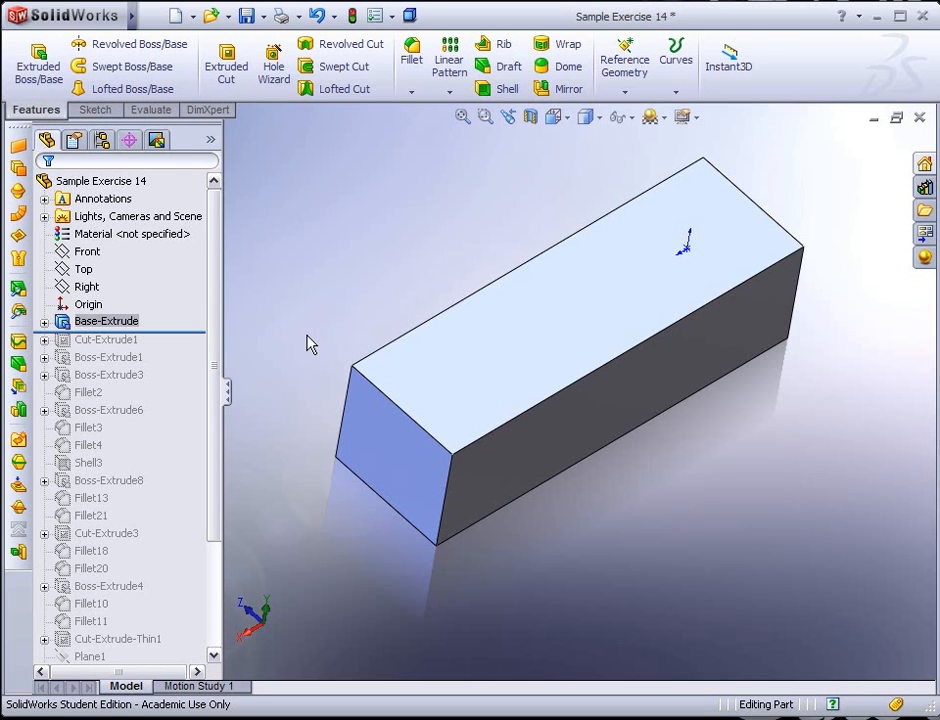
Draft the base block by 1 degree with its bottom face as neutral plane, upward pull direction and face propagation set to All Faces
{"action": "left_click", "coordinate": [20, 366]}
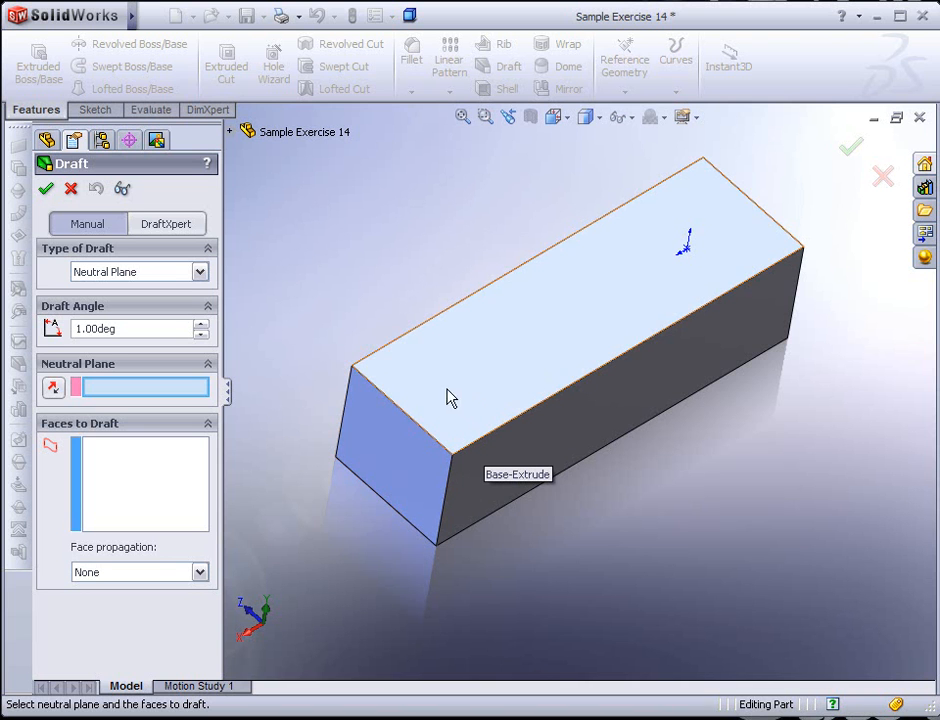
{"action": "middle_click_drag", "start_coordinate": [430, 500], "coordinate": [460, 376]}
{"action": "left_click", "coordinate": [484, 385]}
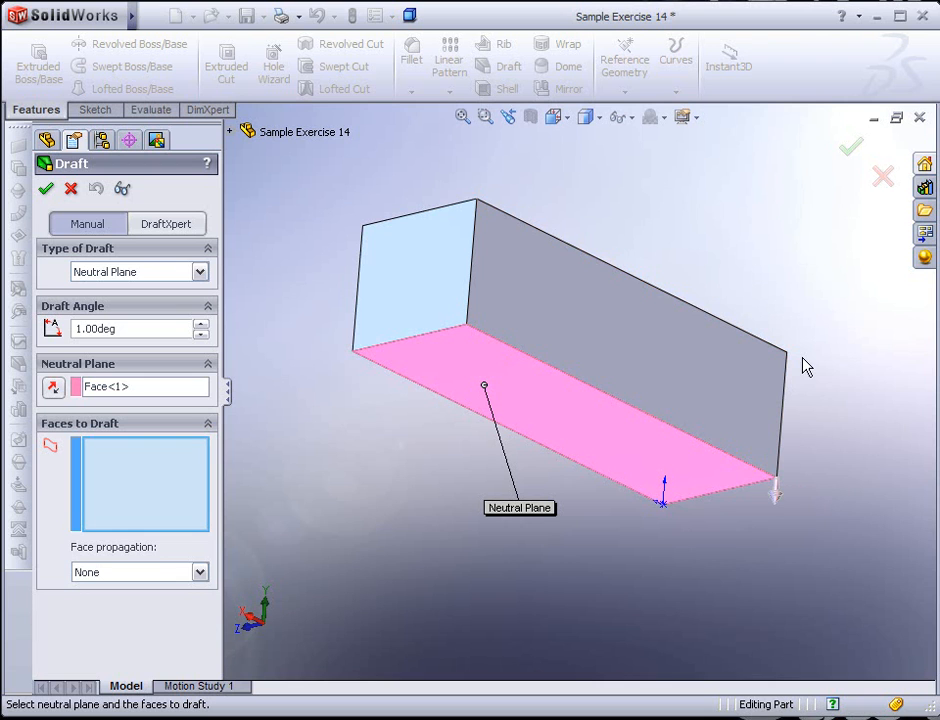
{"action": "left_click", "coordinate": [776, 492]}
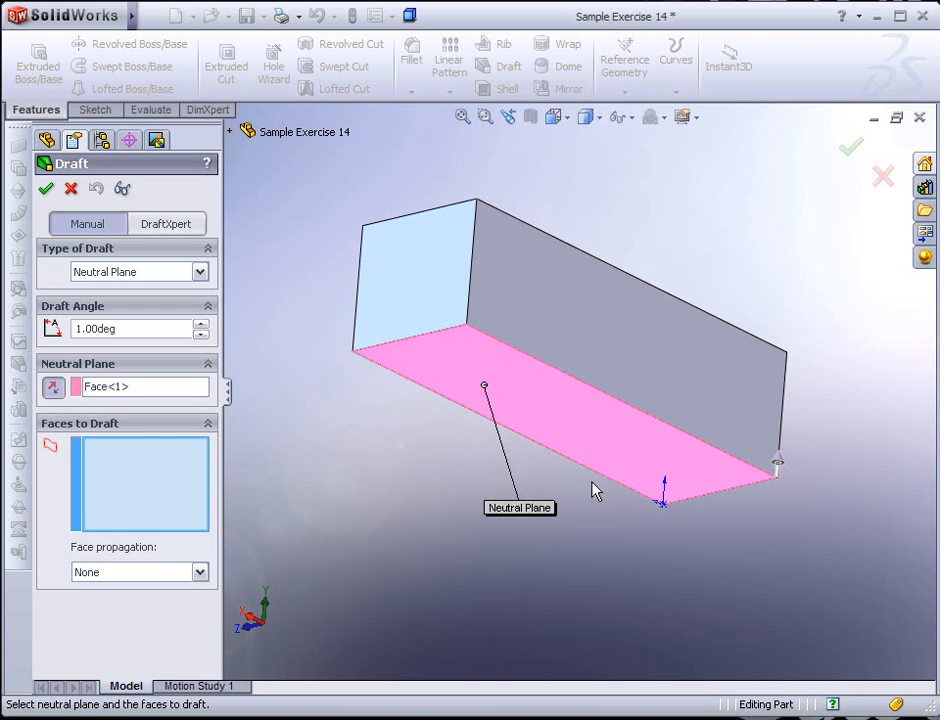
{"action": "middle_click_drag", "start_coordinate": [409, 499], "coordinate": [571, 565]}
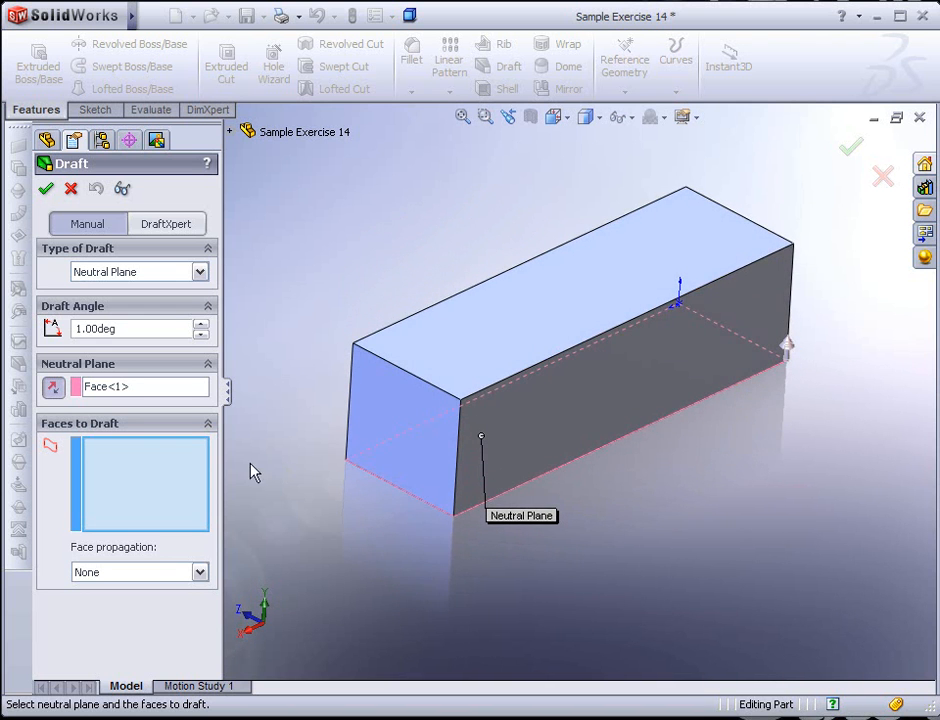
{"action": "left_click", "coordinate": [55, 391]}
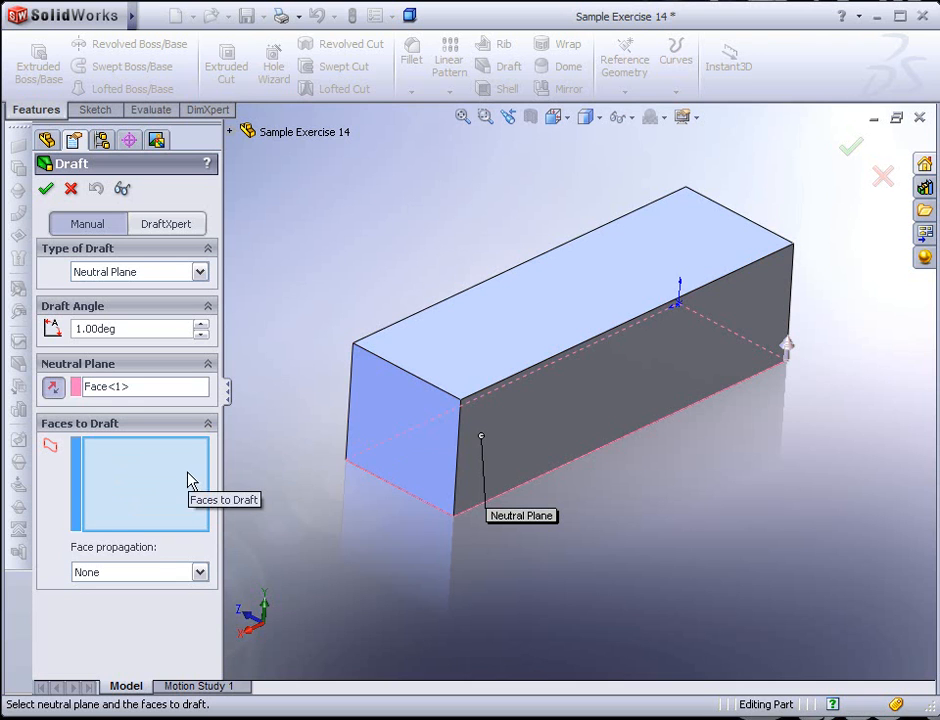
{"action": "left_click", "coordinate": [201, 571]}
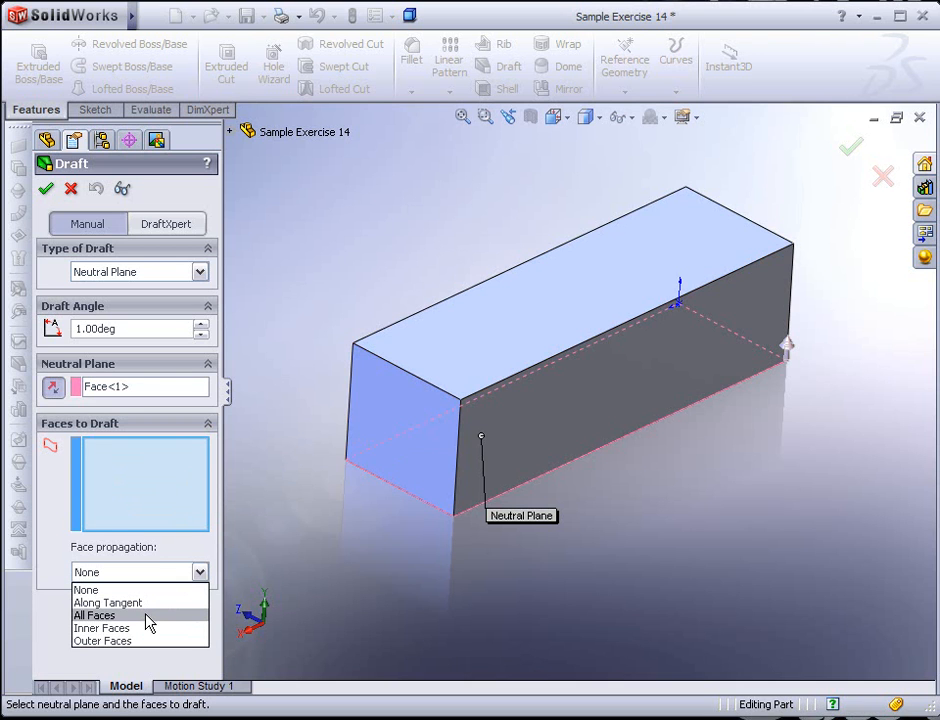
{"action": "left_click", "coordinate": [146, 616]}
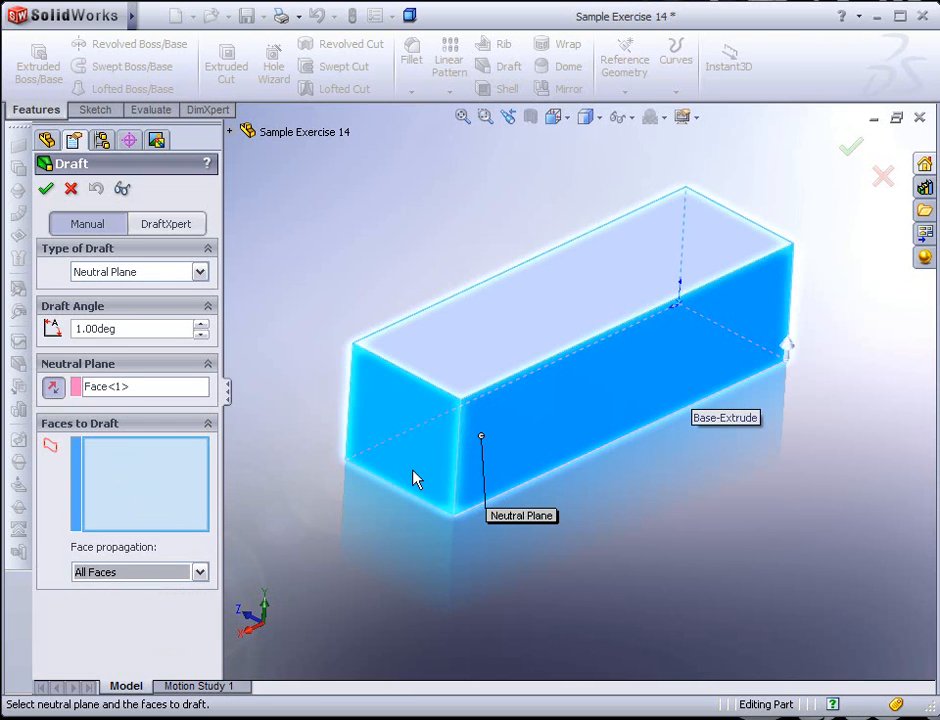
{"action": "left_click", "coordinate": [46, 191]}
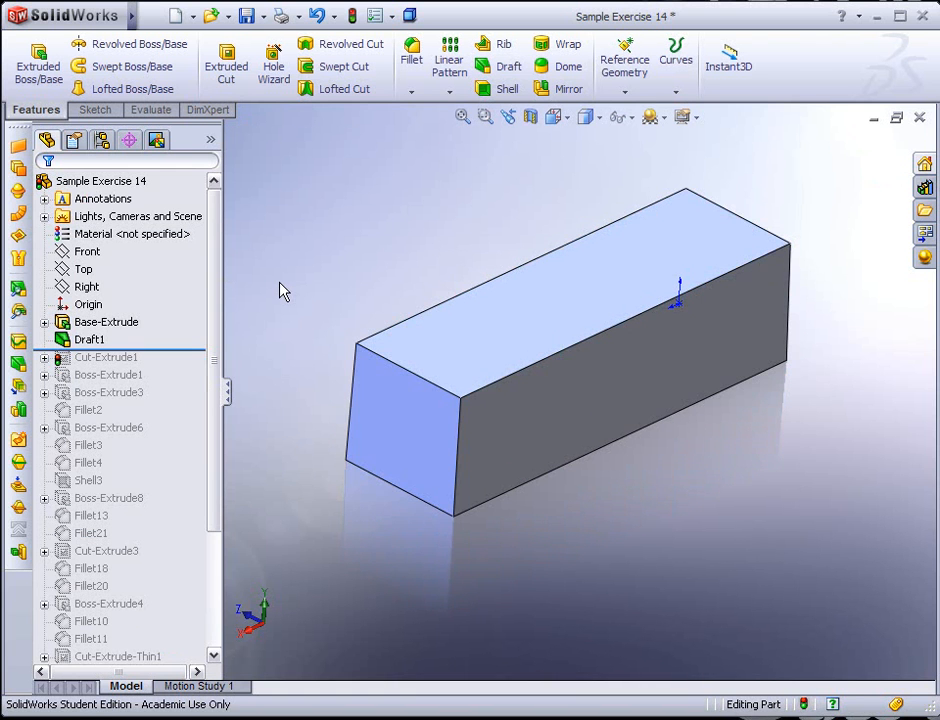
Try a 7-degree angle on Draft1, rebuild to preview the taper, and restore the angle to 1 degree
{"action": "middle_click_drag", "start_coordinate": [318, 388], "coordinate": [287, 402]}
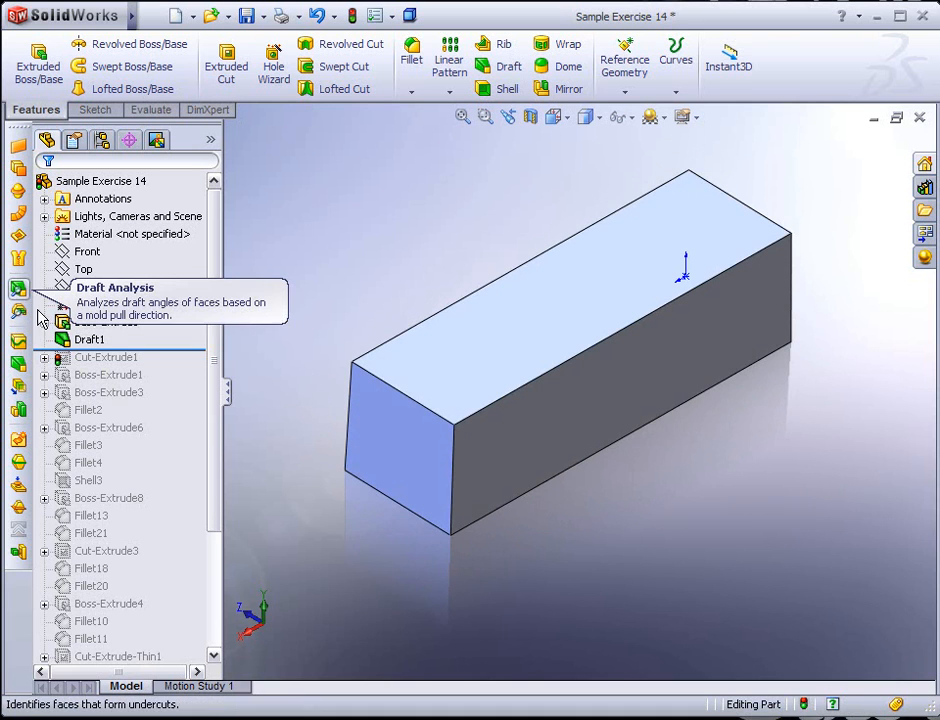
{"action": "left_click", "coordinate": [68, 344]}
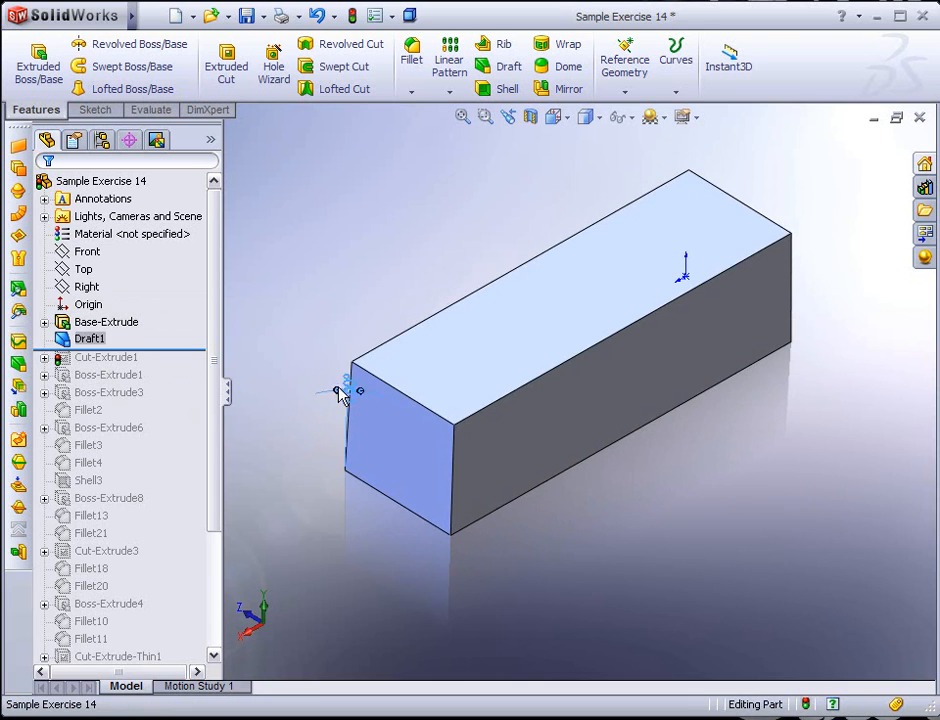
{"action": "left_click", "coordinate": [310, 383]}
{"action": "double_click", "coordinate": [305, 378]}
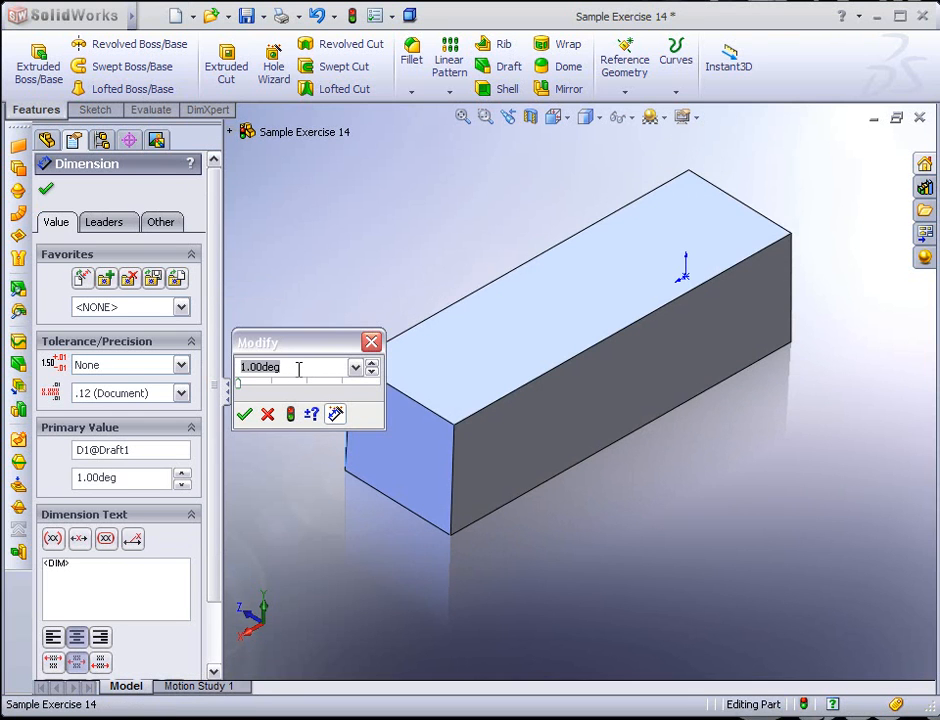
{"action": "type", "text": "7"}
{"action": "left_click", "coordinate": [290, 414]}
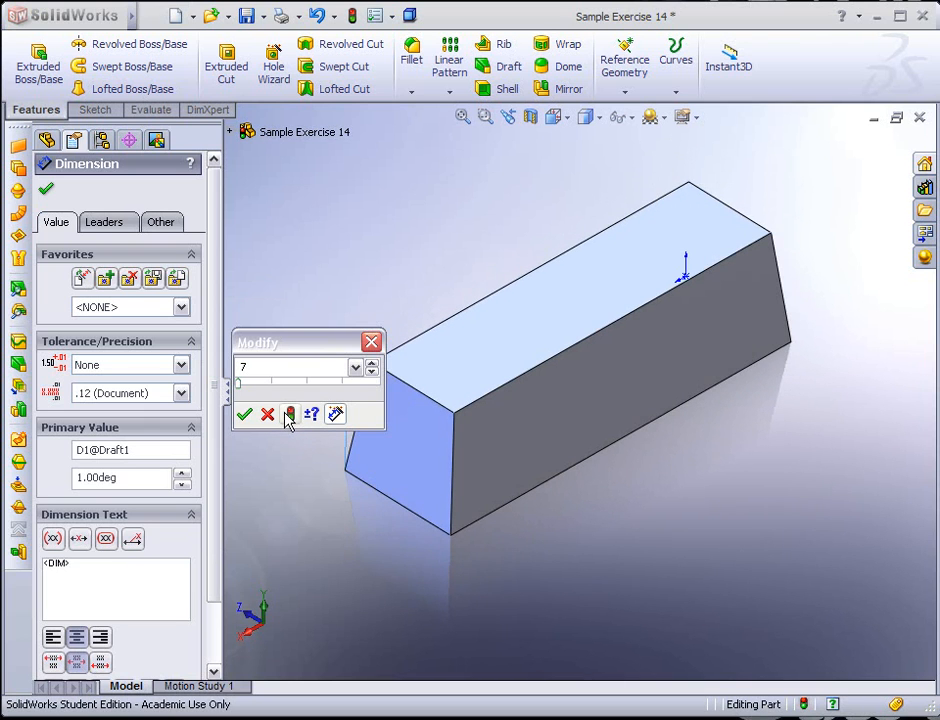
{"action": "left_click_drag", "start_coordinate": [275, 365], "coordinate": [239, 367]}
{"action": "type", "text": "1"}
{"action": "left_click", "coordinate": [290, 414]}
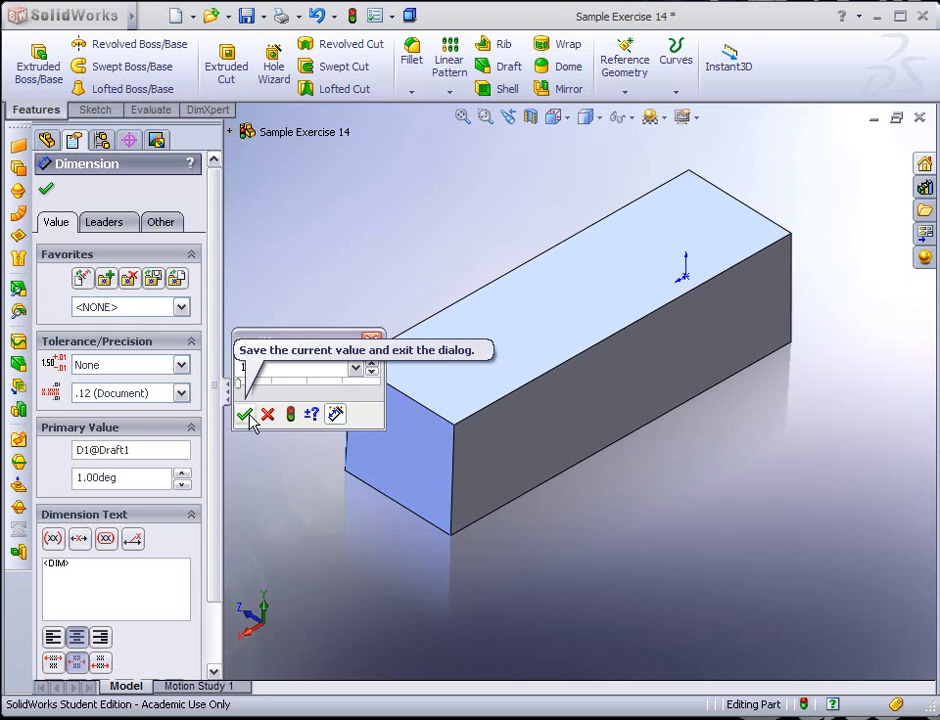
{"action": "left_click", "coordinate": [246, 415]}
{"action": "left_click", "coordinate": [252, 457]}
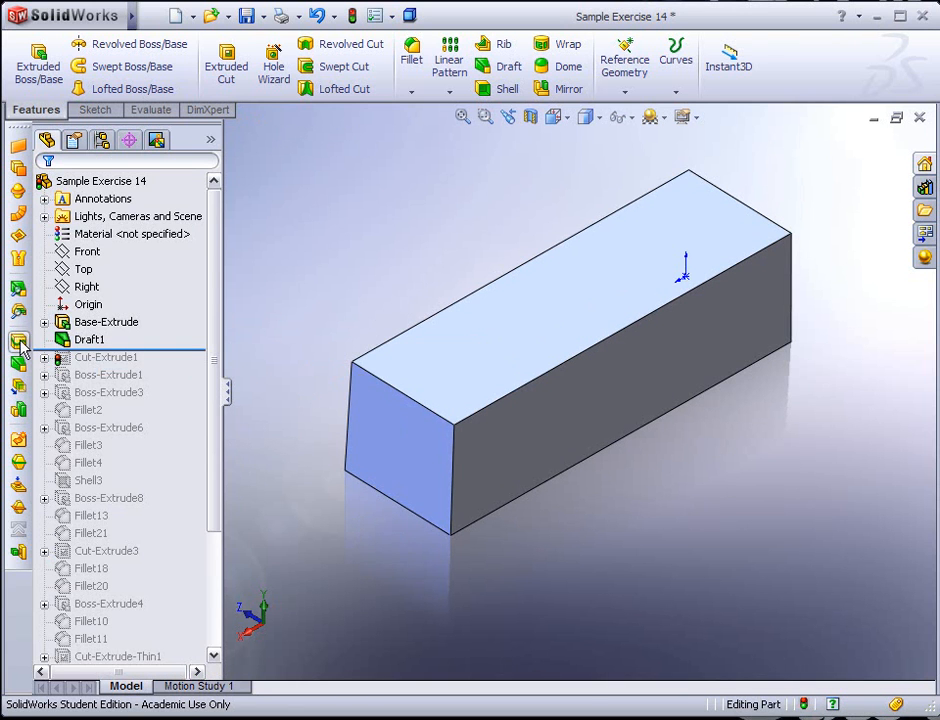
Check the drafted block with a 1-degree Draft Analysis using its top face as direction of pull, and close the analysis
{"action": "left_click", "coordinate": [18, 311]}
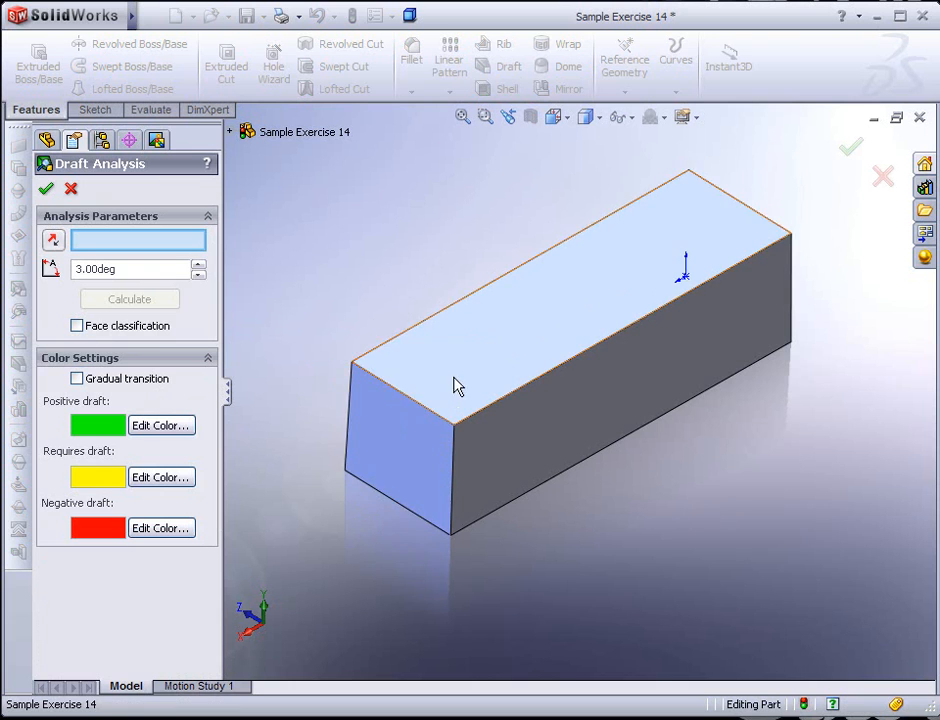
{"action": "left_click", "coordinate": [455, 386]}
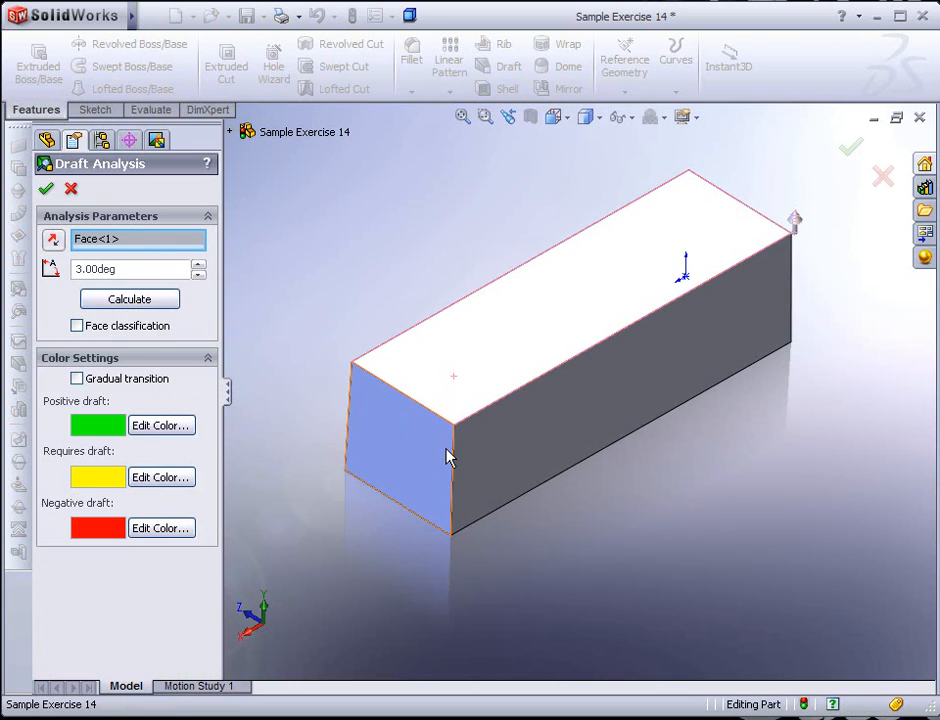
{"action": "left_click", "coordinate": [199, 276]}
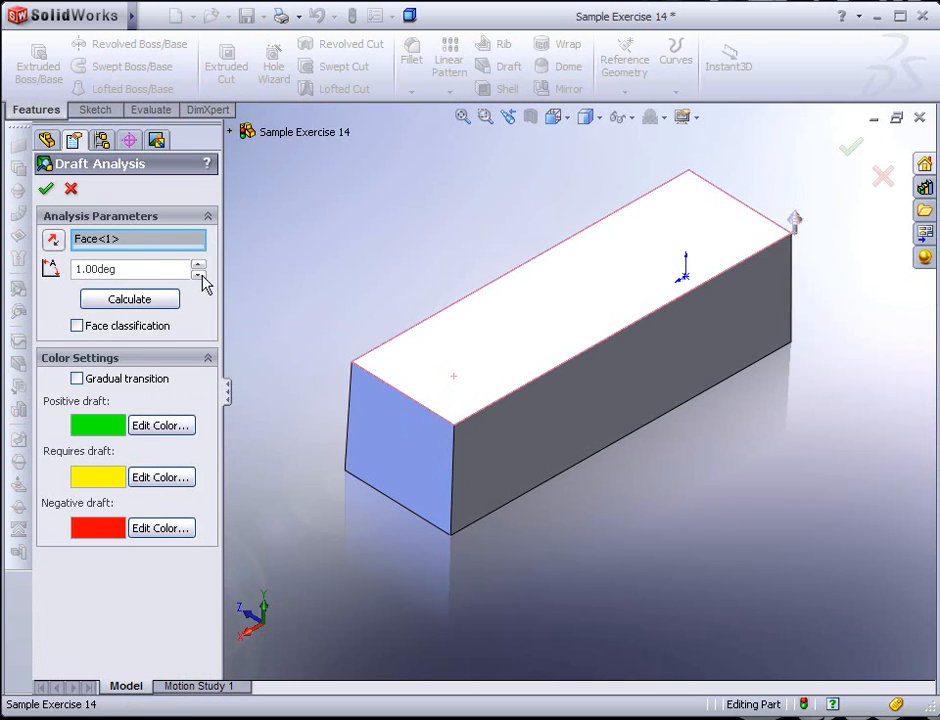
{"action": "left_click", "coordinate": [130, 302]}
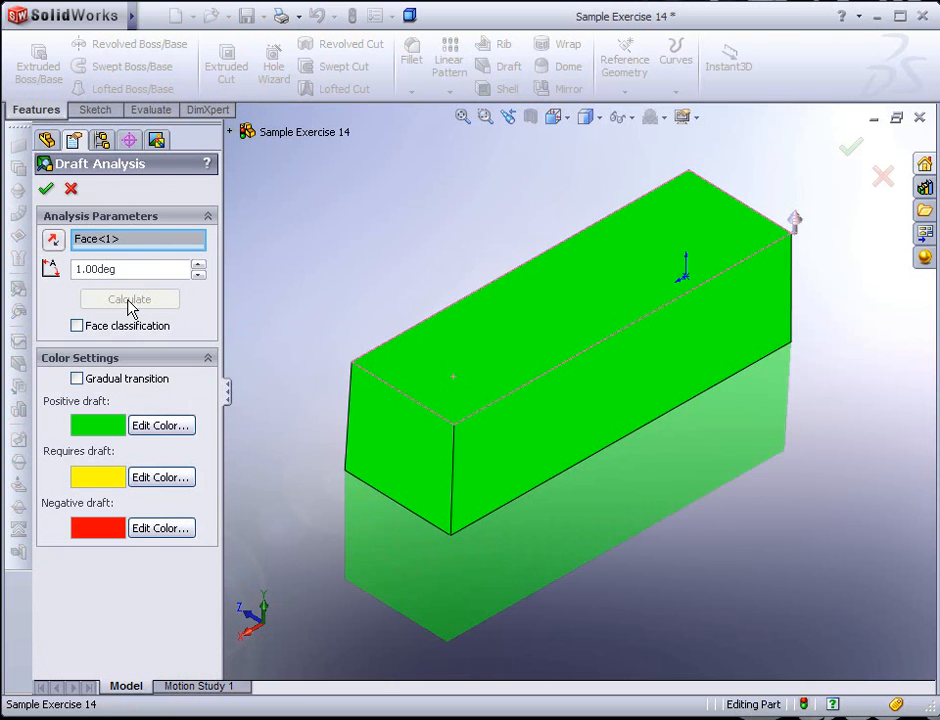
{"action": "middle_click_drag", "start_coordinate": [241, 416], "coordinate": [395, 360]}
{"action": "middle_click_drag", "start_coordinate": [346, 331], "coordinate": [330, 465]}
{"action": "left_click", "coordinate": [46, 190]}
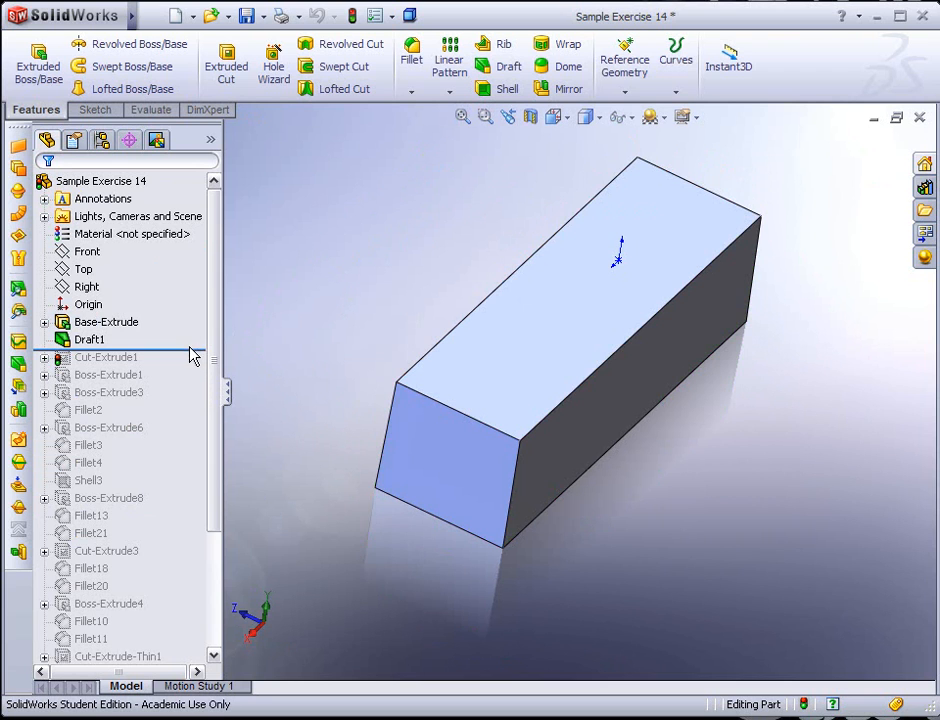
Roll the feature history forward to after Shell3 and check the cover with a 1-degree Draft Analysis based on the recessed channel's floor
{"action": "left_click_drag", "start_coordinate": [196, 347], "coordinate": [180, 489]}
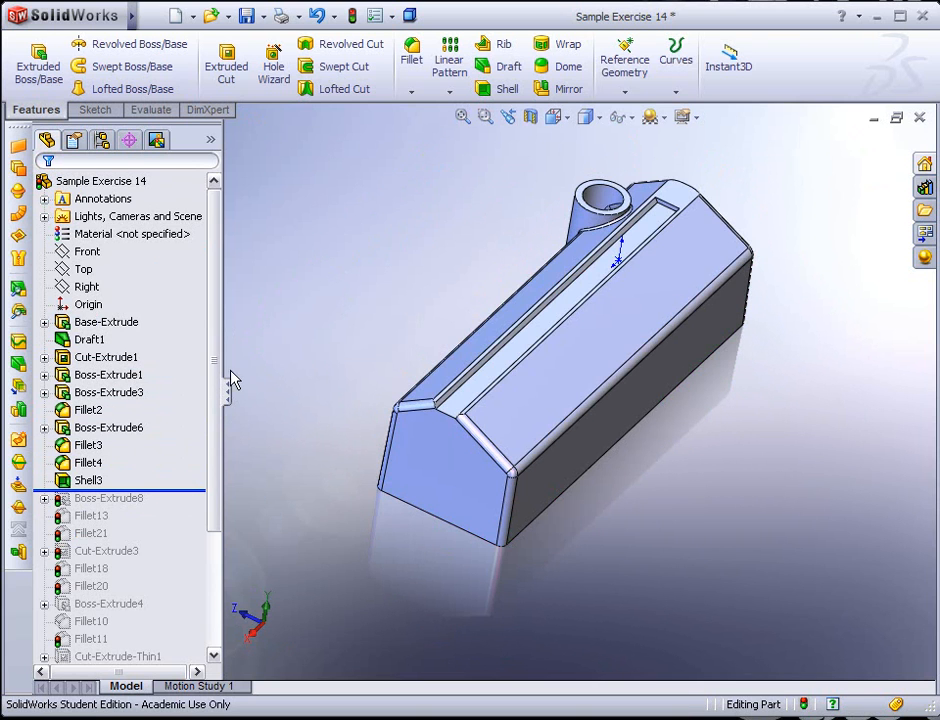
{"action": "left_click", "coordinate": [18, 287]}
{"action": "left_click", "coordinate": [490, 380]}
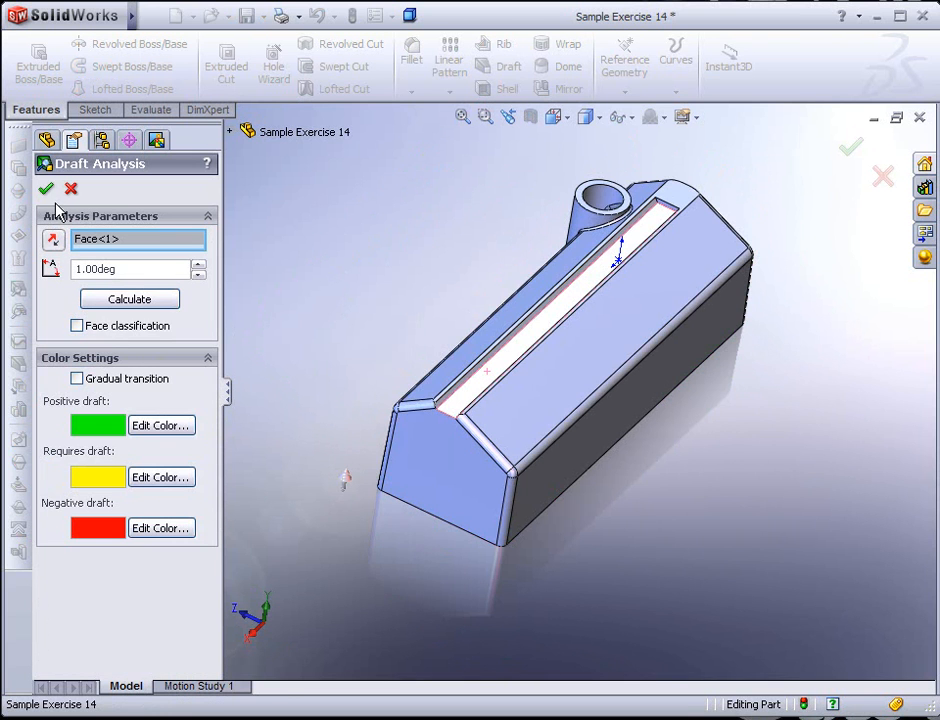
{"action": "left_click", "coordinate": [126, 301]}
{"action": "middle_click_drag", "start_coordinate": [285, 387], "coordinate": [413, 369]}
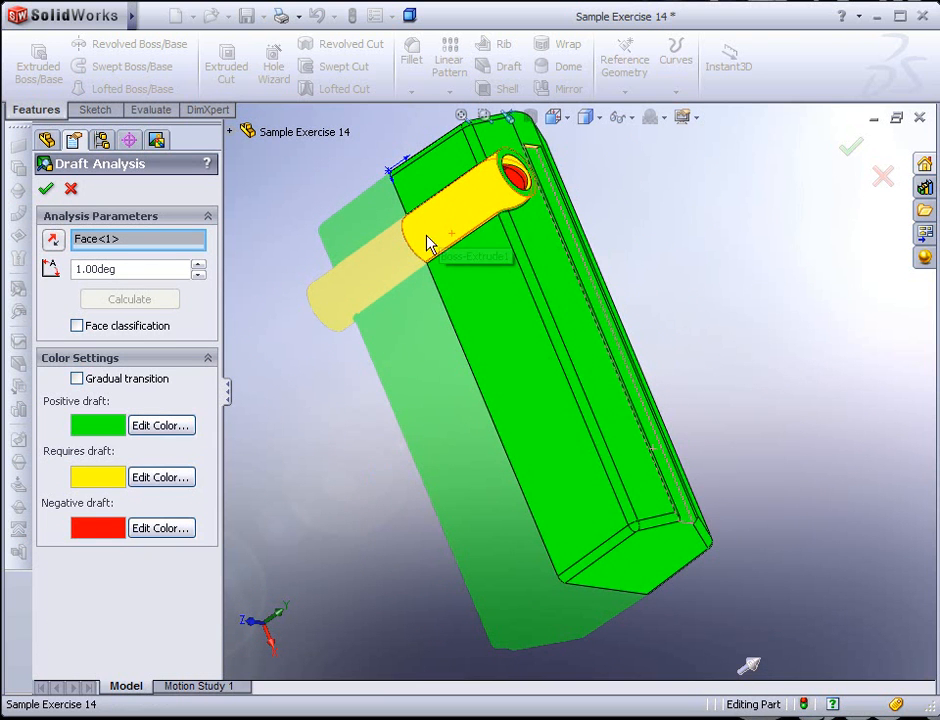
{"action": "left_click", "coordinate": [46, 192]}
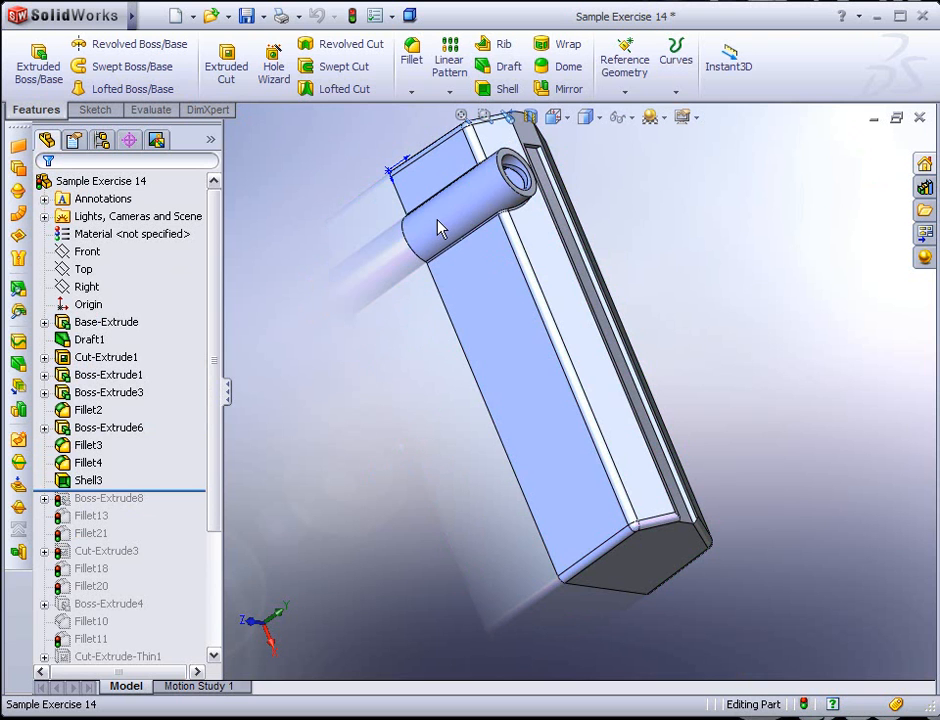
Edit Boss-Extrude1, the cylindrical filler neck, to include a 1-degree inward draft
{"action": "scroll", "coordinate": [470, 215], "scroll_direction": "down", "scroll_amount": 3}
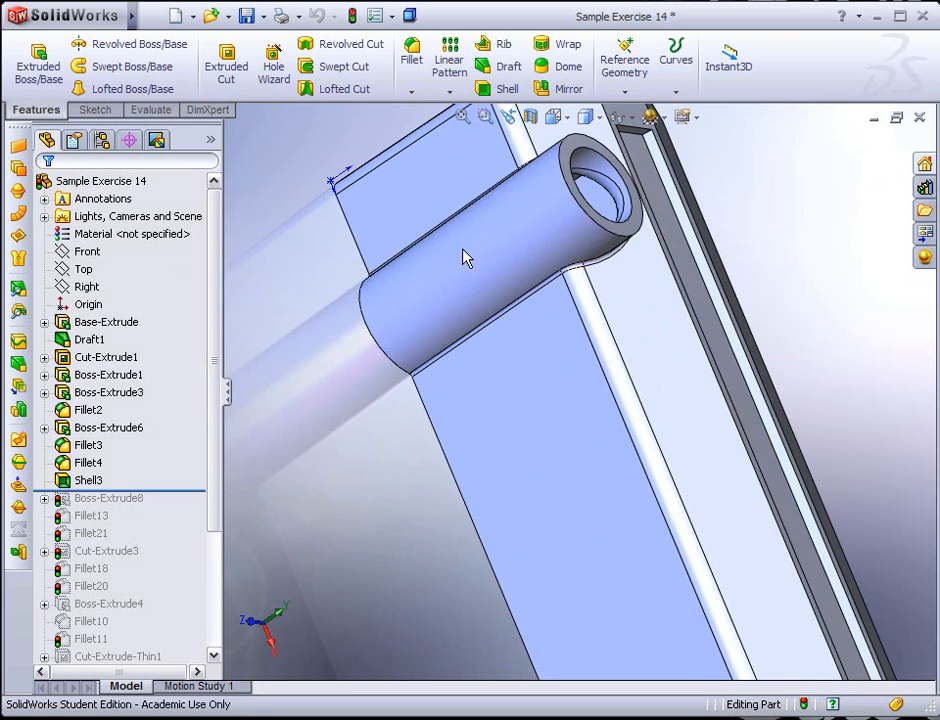
{"action": "right_click", "coordinate": [465, 257]}
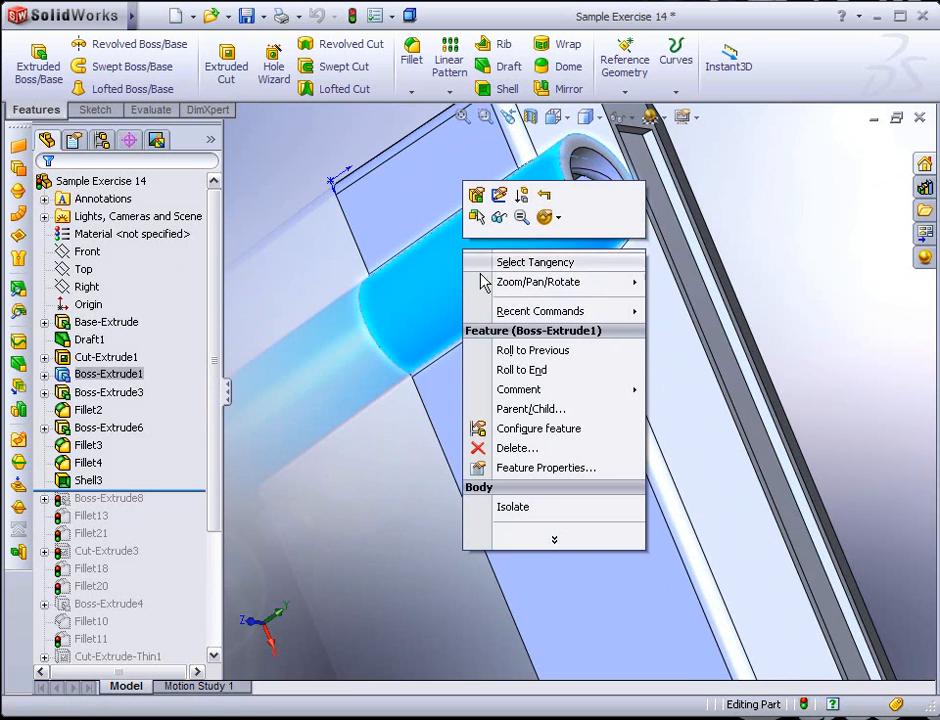
{"action": "left_click", "coordinate": [477, 197]}
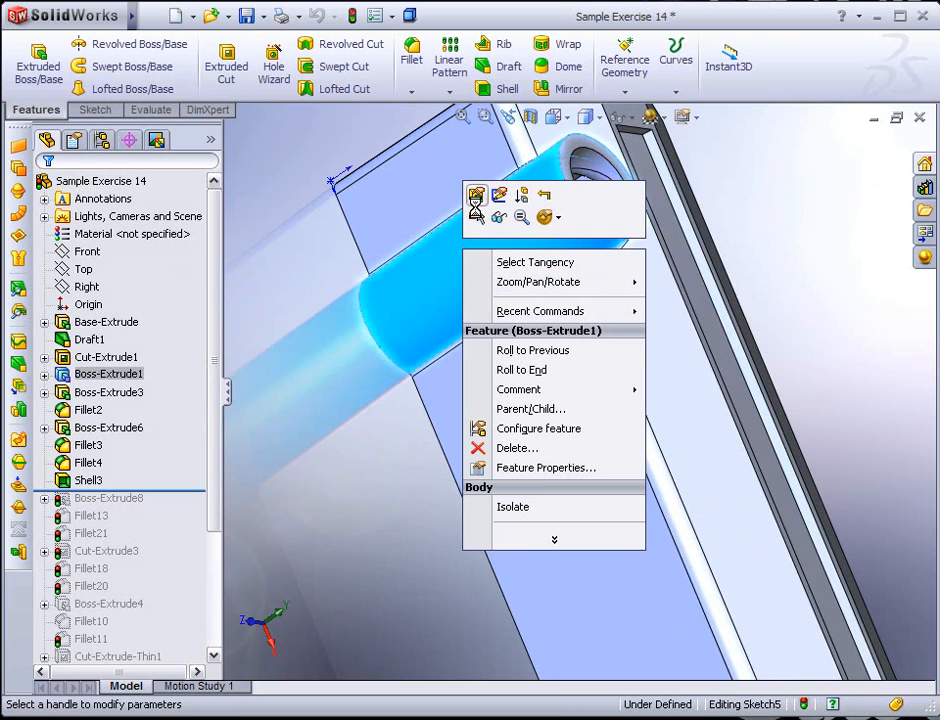
{"action": "middle_click_drag", "start_coordinate": [566, 444], "coordinate": [533, 447]}
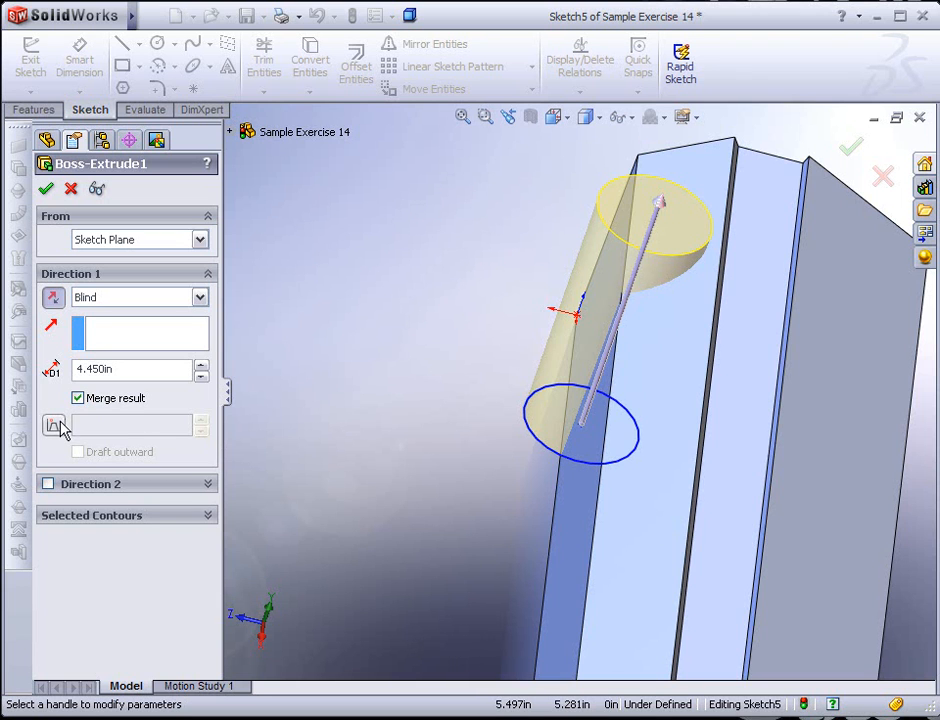
{"action": "left_click", "coordinate": [62, 427]}
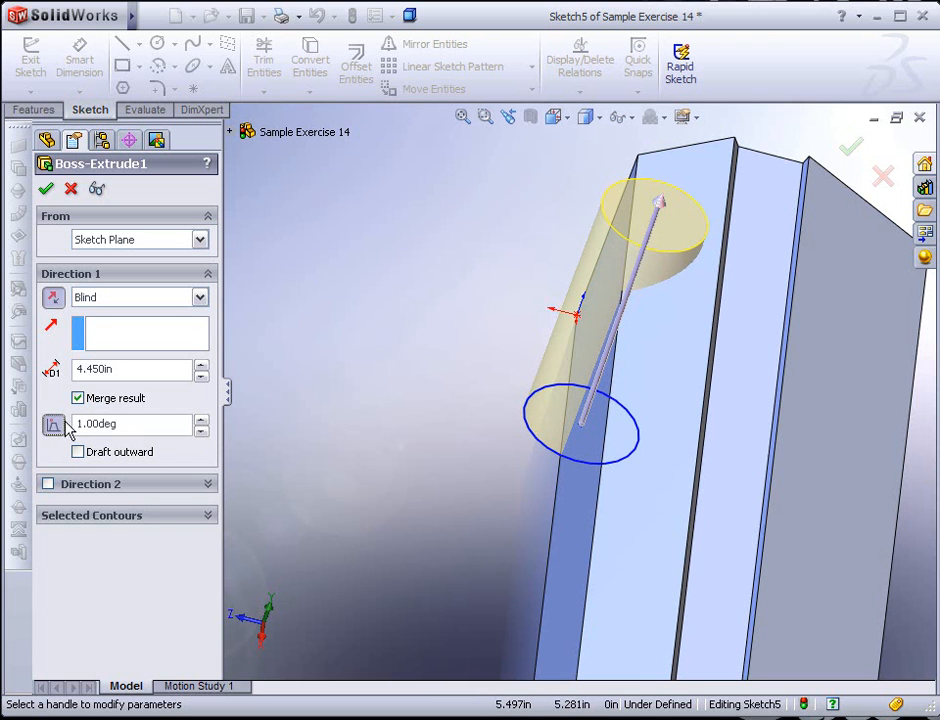
{"action": "left_click", "coordinate": [45, 189]}
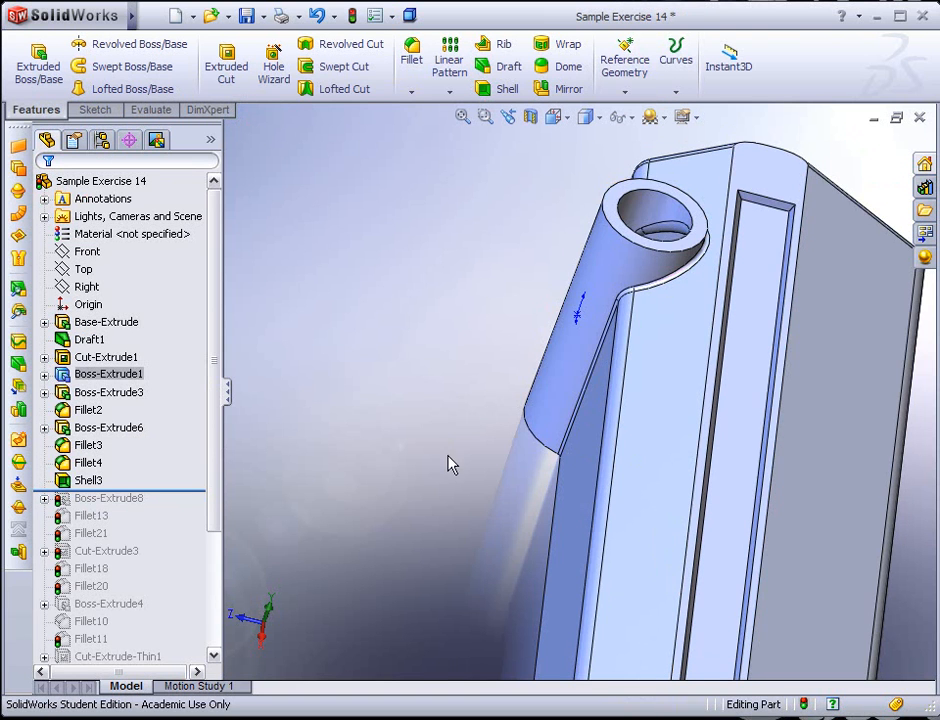
Recheck the cover and filler neck with a 1-degree Draft Analysis using the recessed channel's floor as direction of pull
{"action": "middle_click_drag", "start_coordinate": [441, 504], "coordinate": [548, 536]}
{"action": "left_click", "coordinate": [19, 292]}
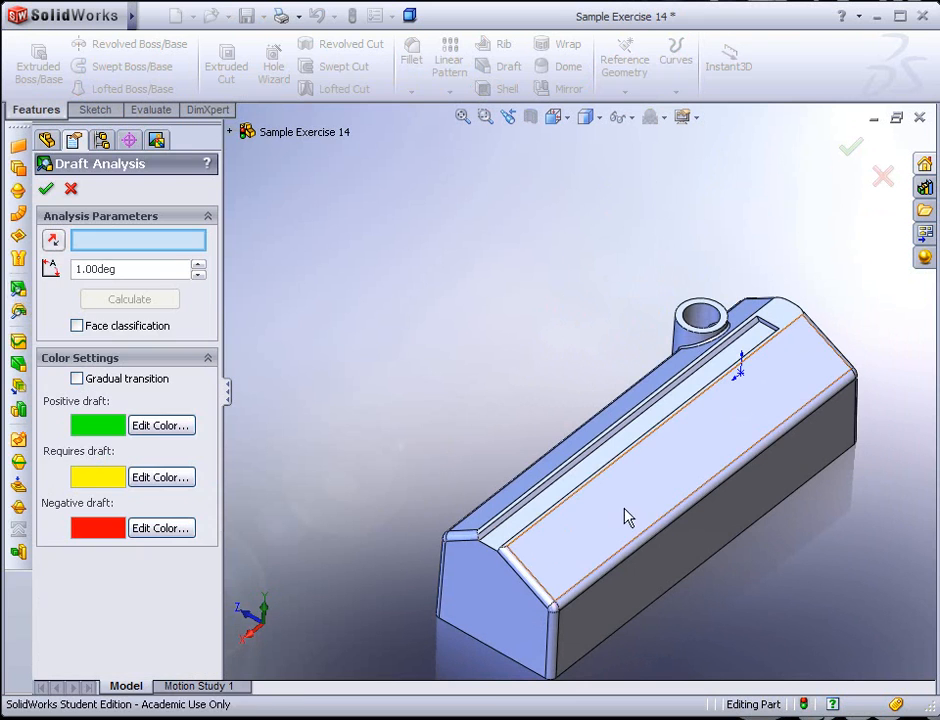
{"action": "left_click", "coordinate": [582, 476]}
{"action": "left_click", "coordinate": [130, 298]}
{"action": "middle_click_drag", "start_coordinate": [300, 390], "coordinate": [360, 398]}
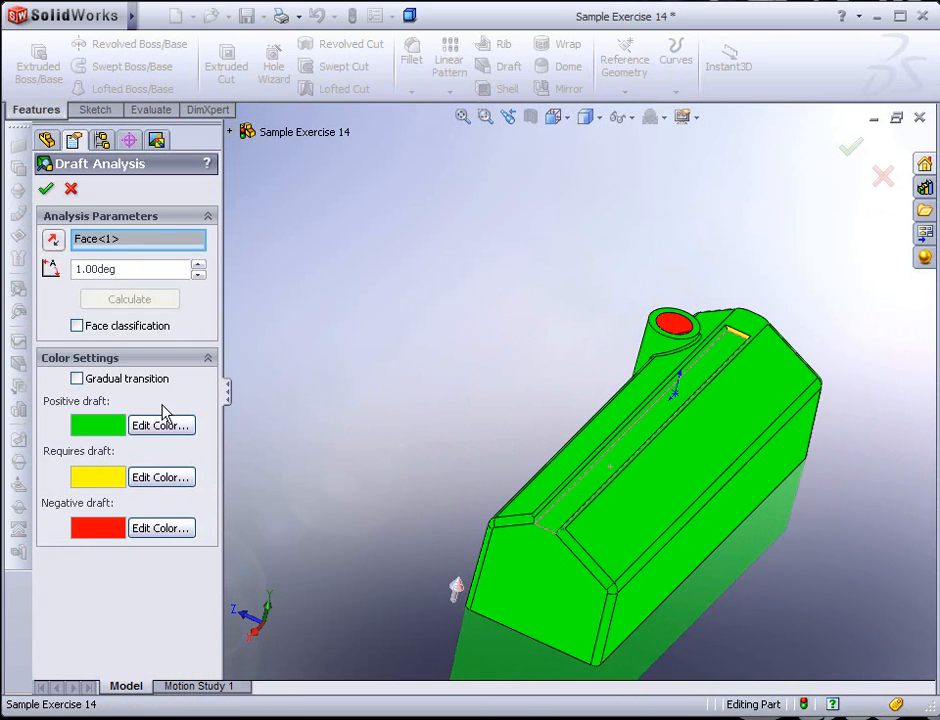
{"action": "left_click", "coordinate": [46, 189]}
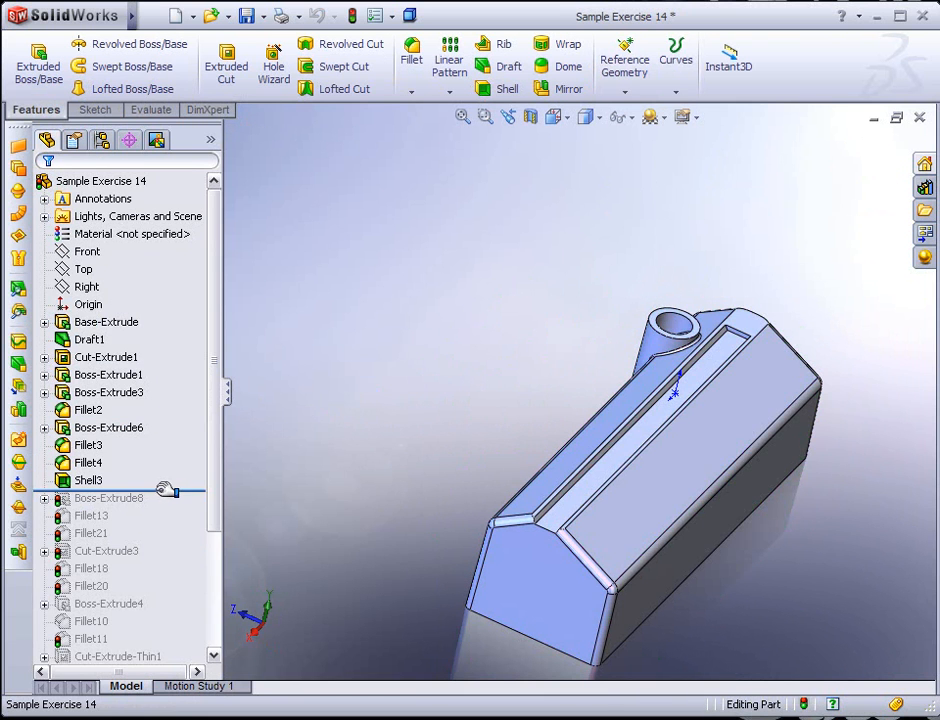
Roll the feature history forward to the end, after Cut-Extrude5, and examine the rounded edges where the top channel meets the end face
{"action": "left_click_drag", "start_coordinate": [134, 493], "coordinate": [141, 660]}
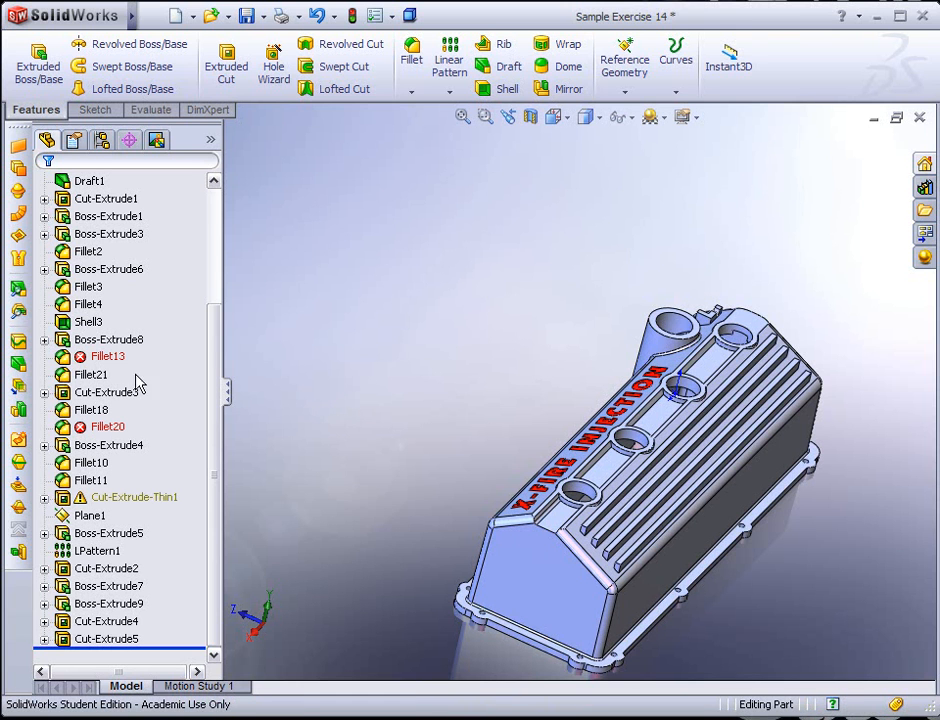
{"action": "middle_click_drag", "start_coordinate": [373, 392], "coordinate": [430, 421]}
{"action": "scroll", "coordinate": [430, 421], "scroll_direction": "down", "scroll_amount": 8}
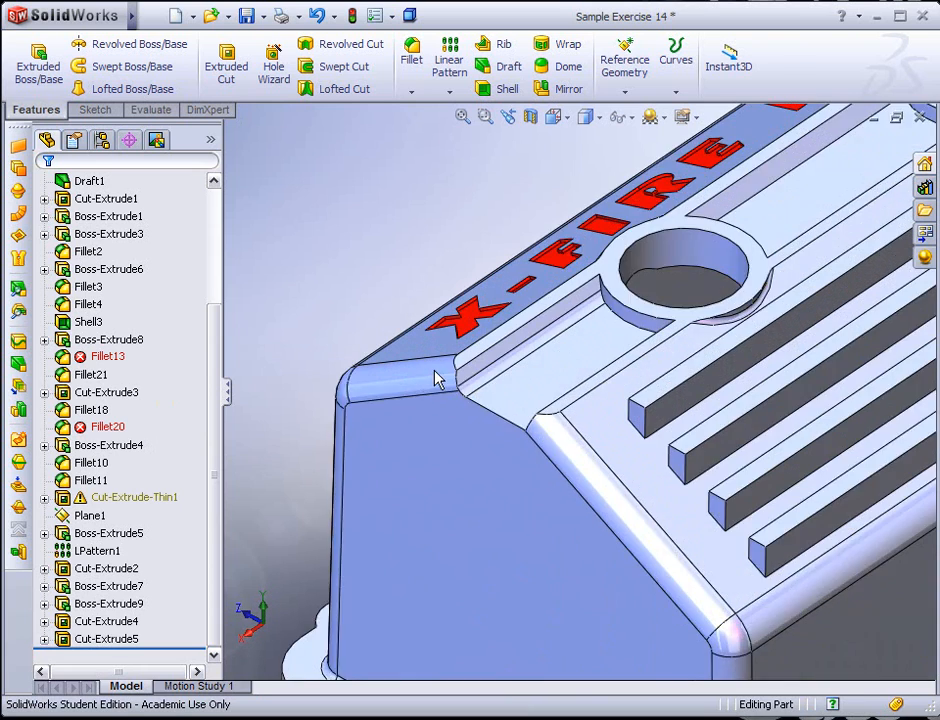
{"action": "scroll", "coordinate": [435, 378], "scroll_direction": "down", "scroll_amount": 4}
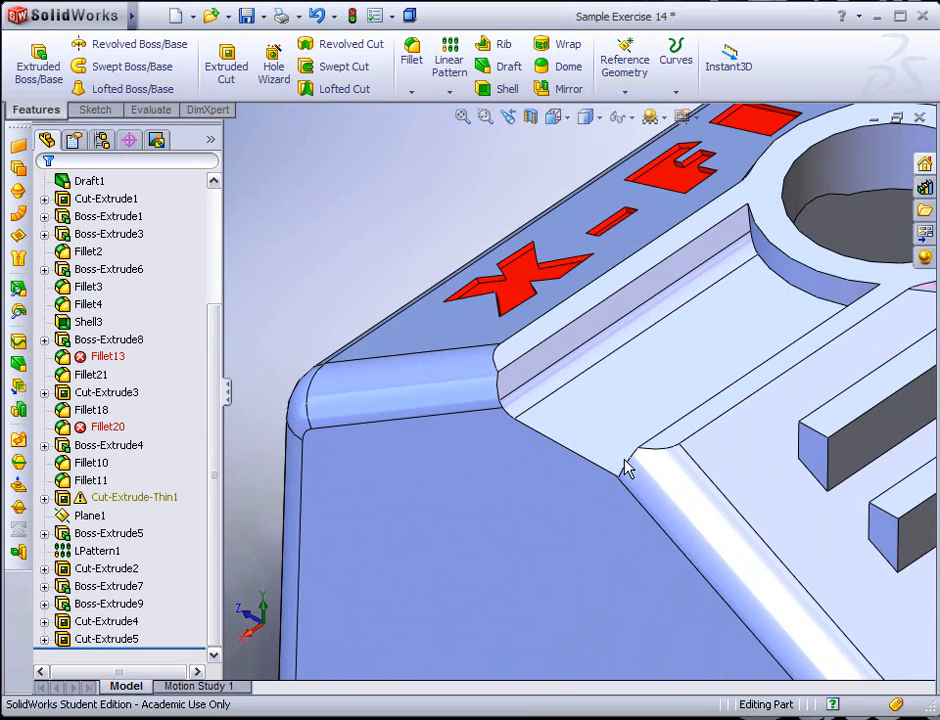
Delete the broken features Fillet20 and Fillet13 from the feature history and dismiss the rebuild error report
{"action": "left_click", "coordinate": [77, 428]}
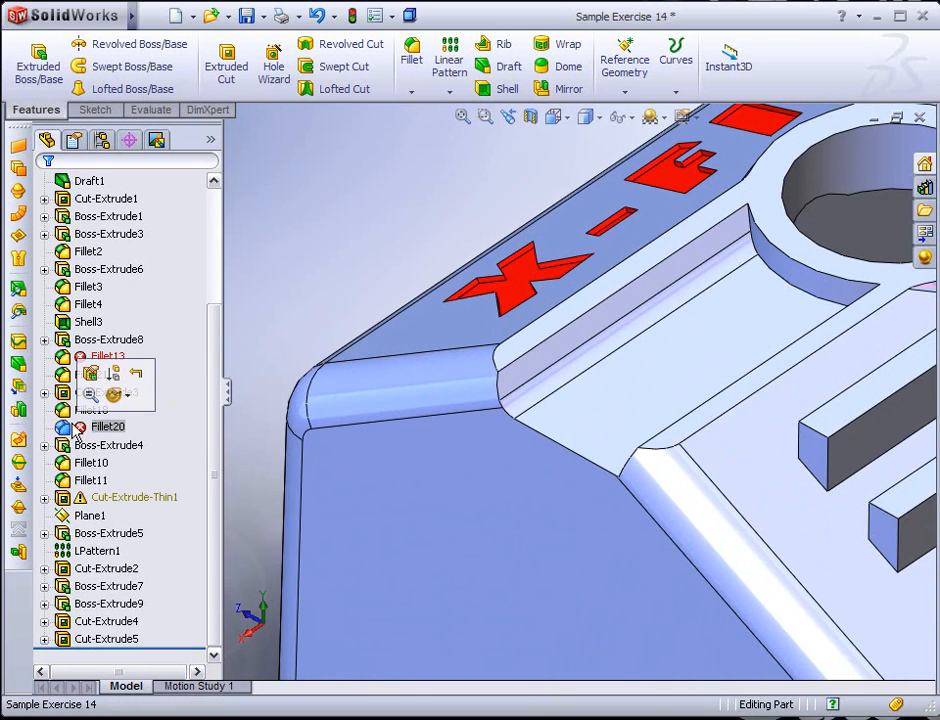
{"action": "key", "text": "Delete"}
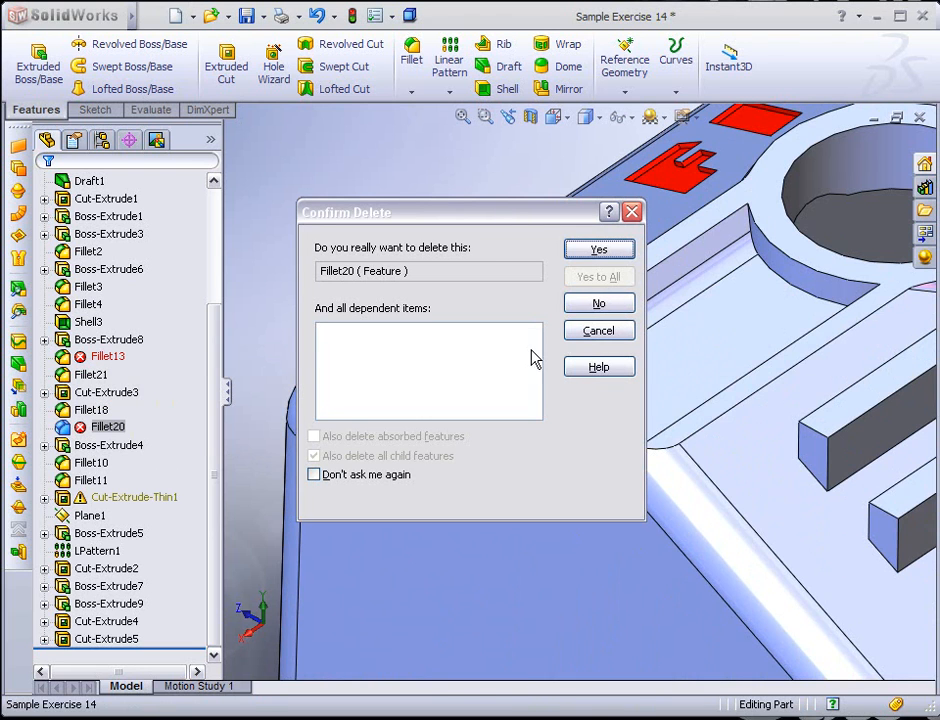
{"action": "left_click", "coordinate": [598, 249]}
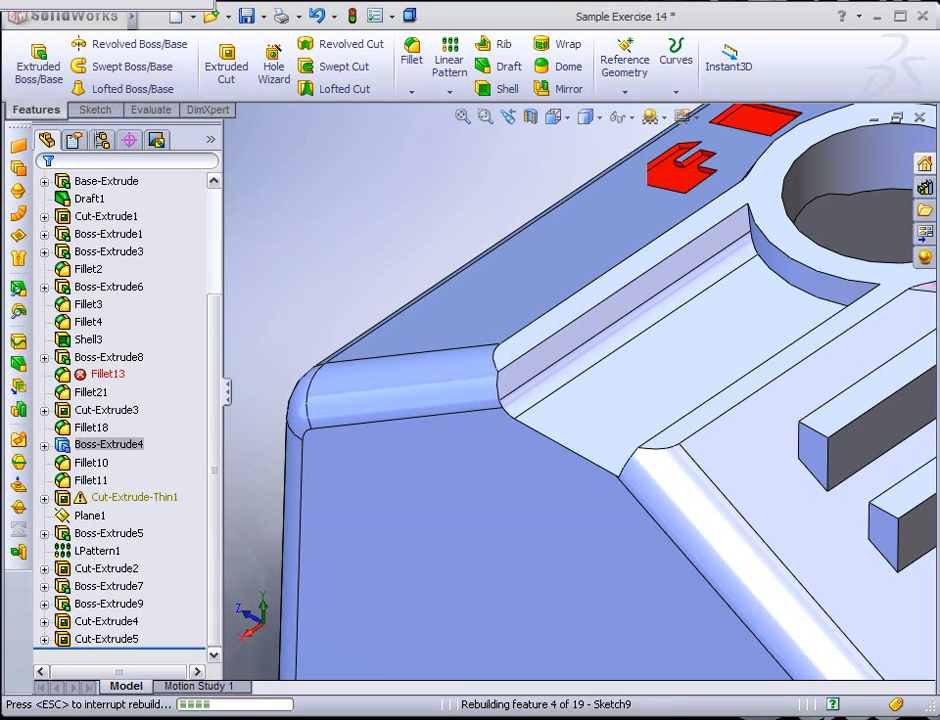
{"action": "left_click", "coordinate": [108, 373]}
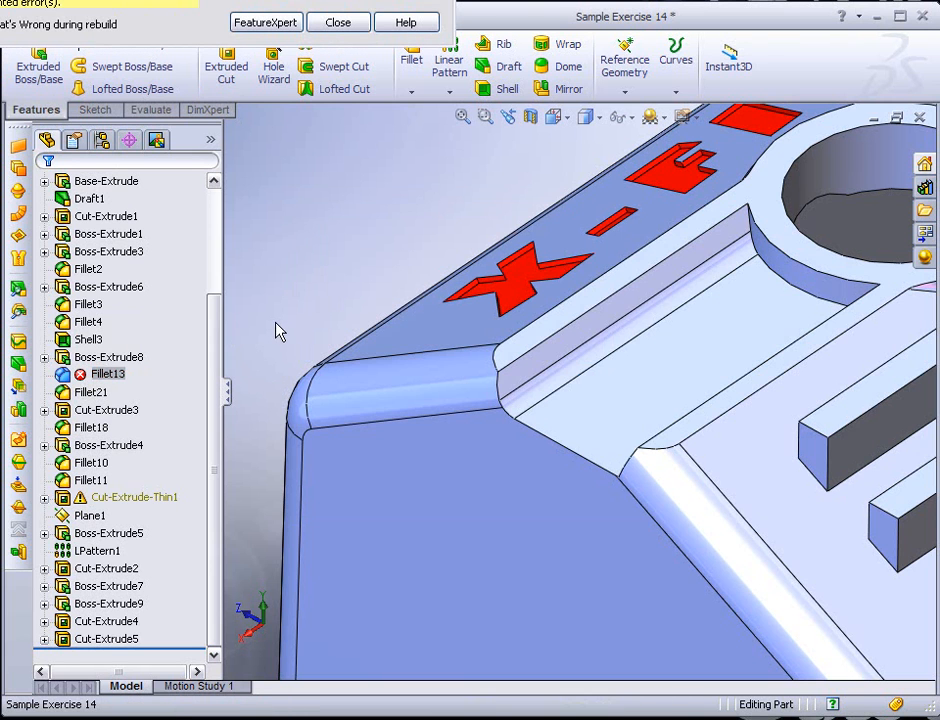
{"action": "key", "text": "Delete"}
{"action": "left_click", "coordinate": [596, 251]}
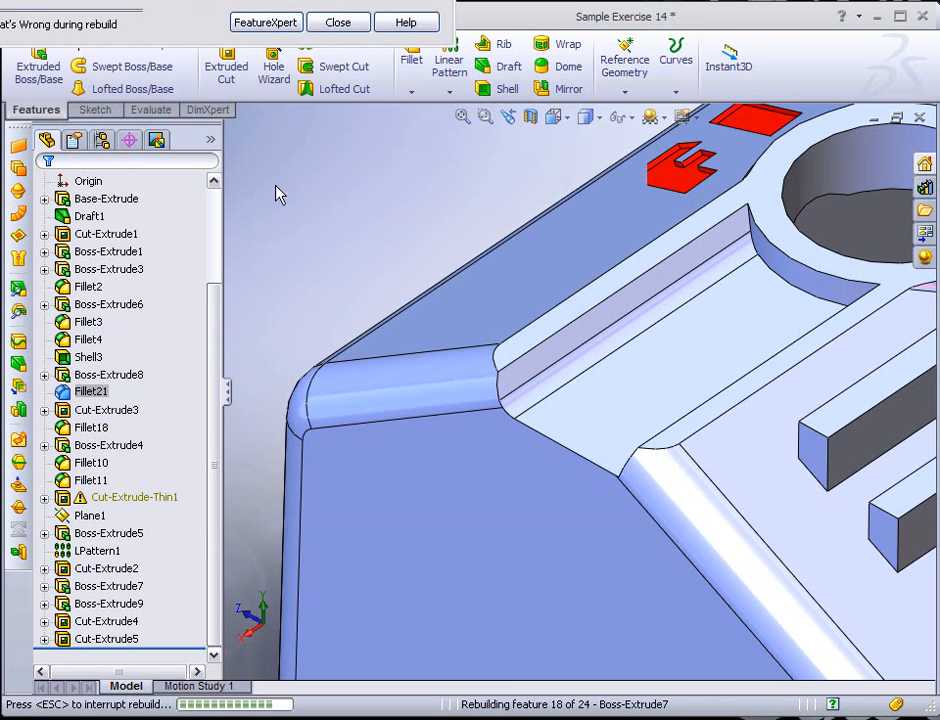
{"action": "left_click", "coordinate": [338, 23]}
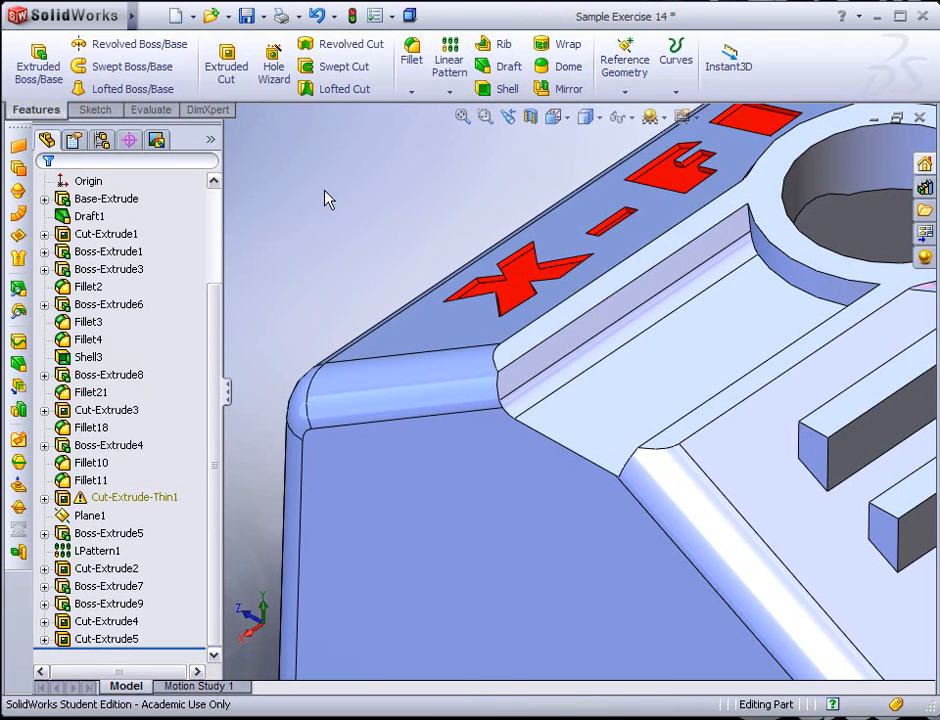
Locate Cut-Extrude-Thin1 on the model and examine the whole cover and its channel end
{"action": "left_click", "coordinate": [141, 500]}
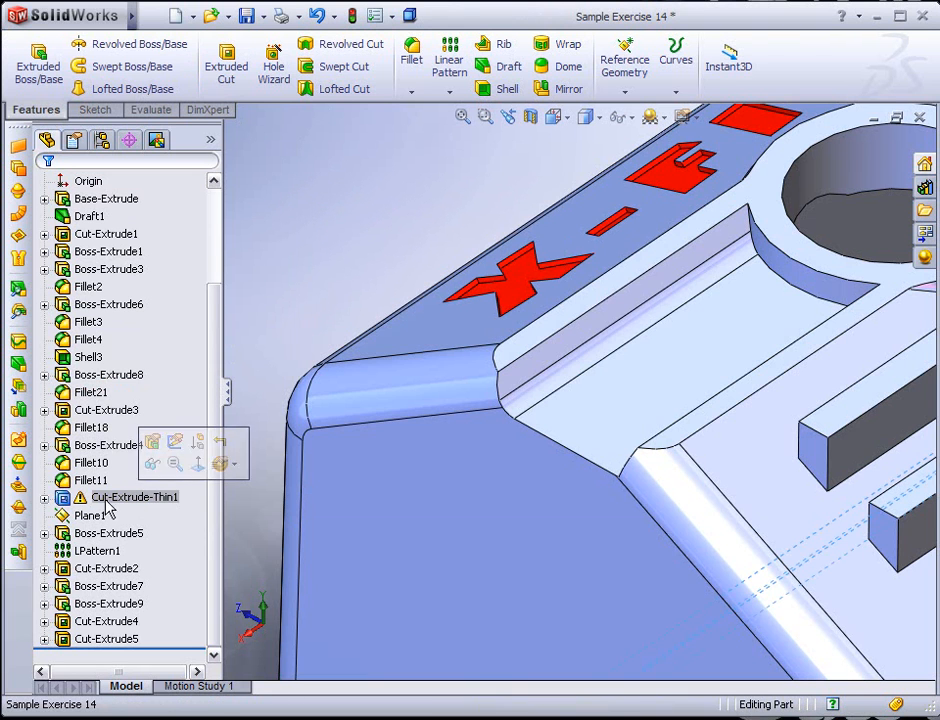
{"action": "left_click", "coordinate": [336, 268]}
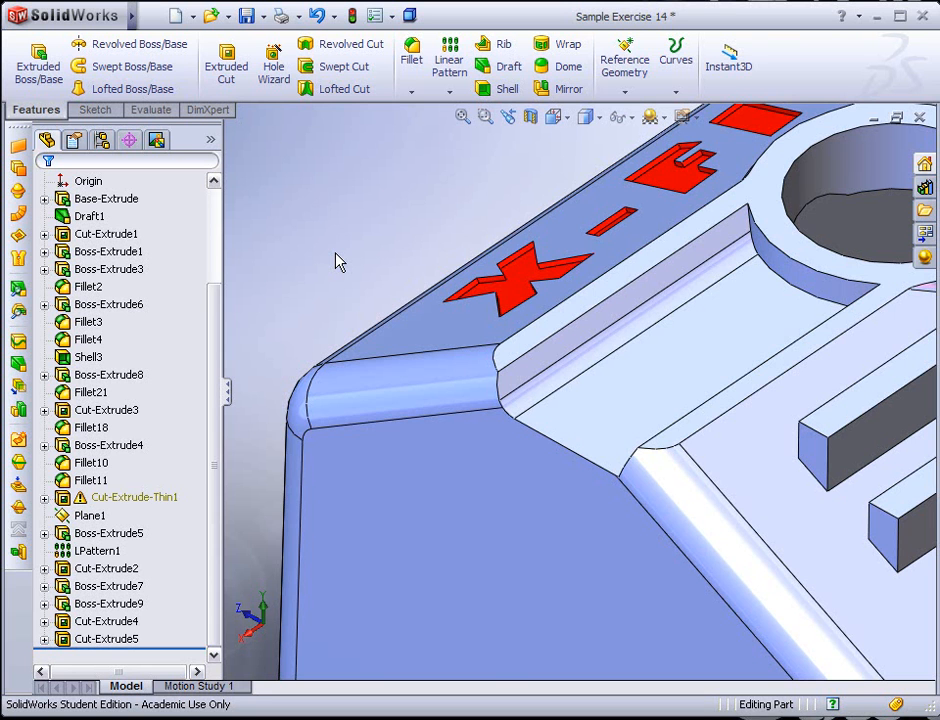
{"action": "scroll", "coordinate": [413, 212], "scroll_direction": "up", "scroll_amount": 5}
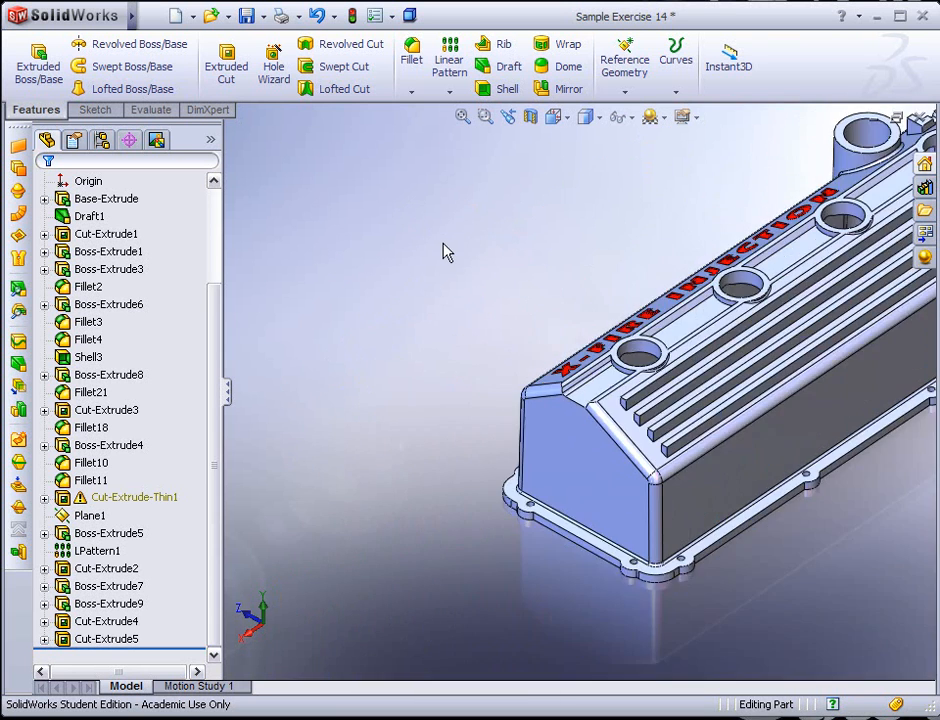
{"action": "scroll", "coordinate": [541, 289], "scroll_direction": "up", "scroll_amount": 4}
{"action": "scroll", "coordinate": [734, 336], "scroll_direction": "down", "scroll_amount": 4}
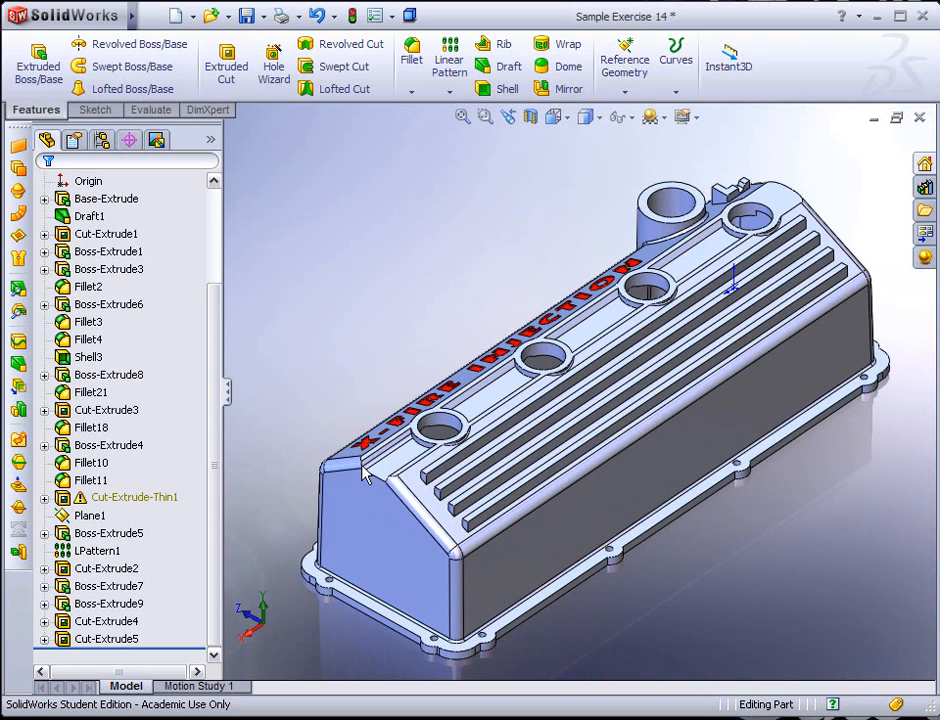
{"action": "middle_click_drag", "start_coordinate": [358, 492], "coordinate": [350, 505]}
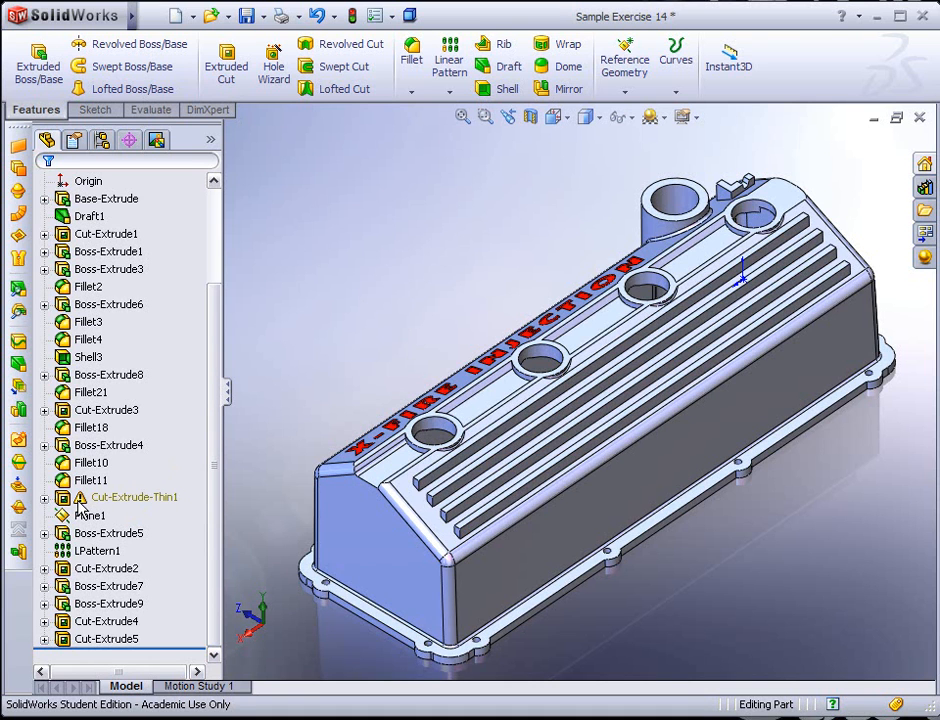
{"action": "middle_click_drag", "start_coordinate": [473, 497], "coordinate": [471, 509]}
Check the complete cover with a 1-degree Draft Analysis, using the recessed channel's floor as direction of pull
{"action": "left_click", "coordinate": [18, 291]}
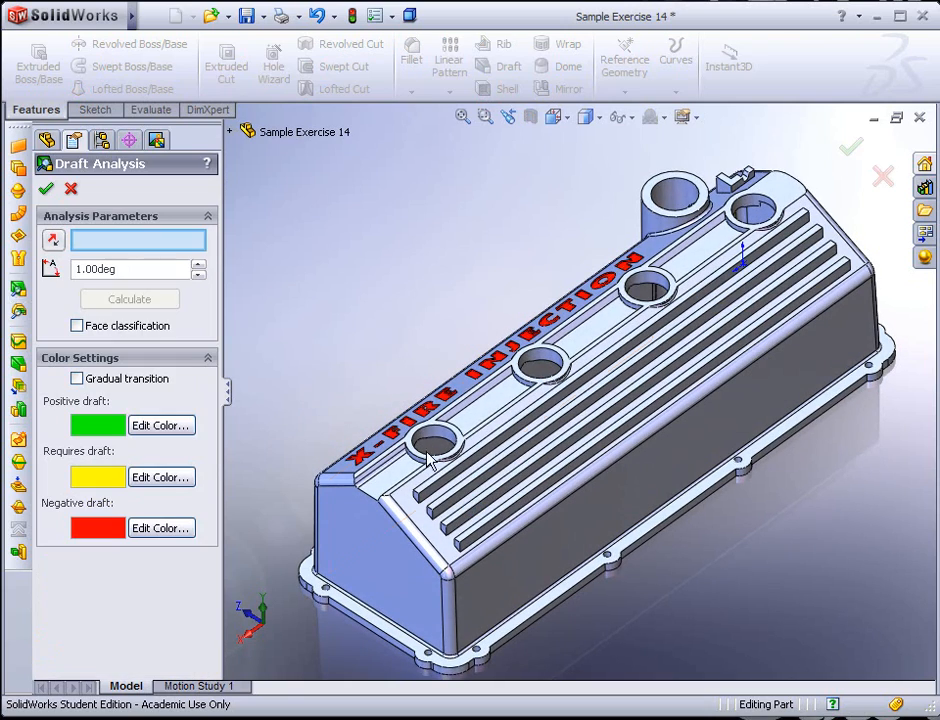
{"action": "left_click", "coordinate": [480, 411]}
{"action": "left_click", "coordinate": [137, 303]}
{"action": "middle_click_drag", "start_coordinate": [426, 409], "coordinate": [495, 610]}
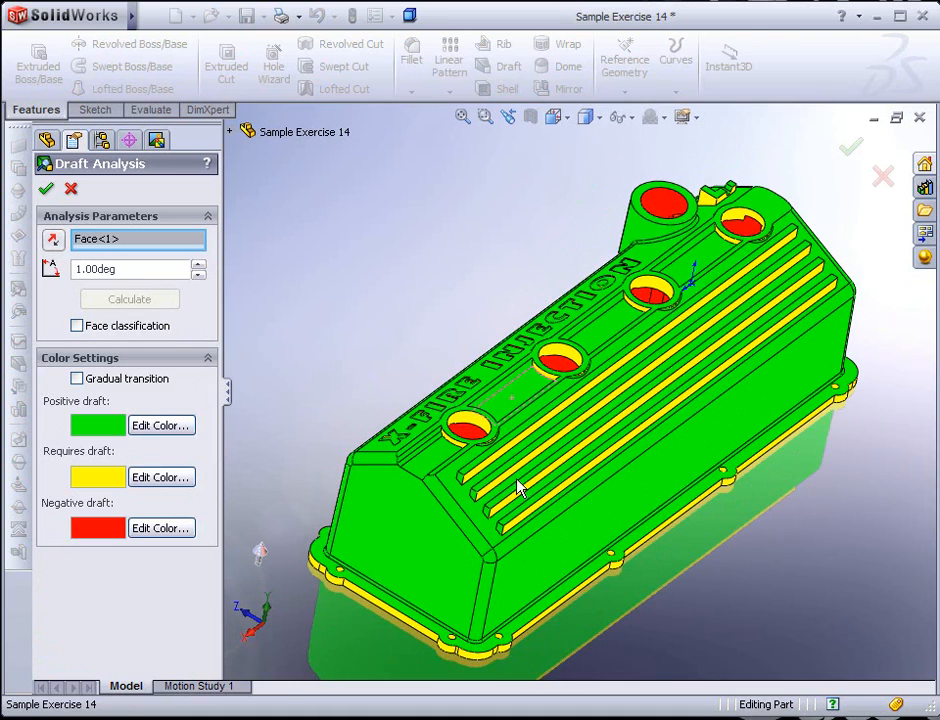
{"action": "scroll", "coordinate": [535, 518], "scroll_direction": "down", "scroll_amount": 3}
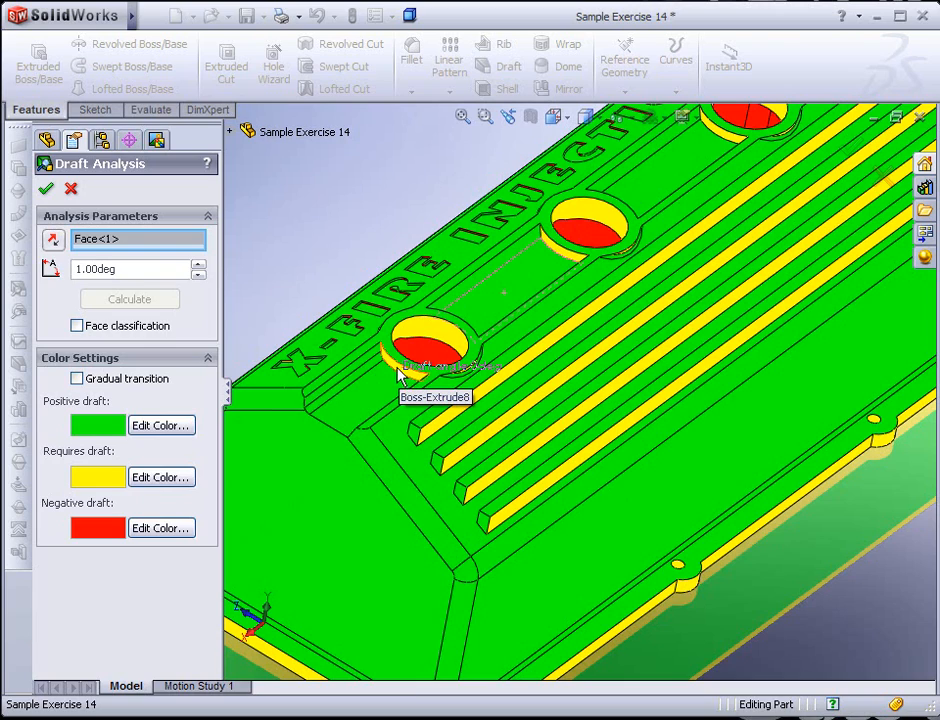
{"action": "left_click", "coordinate": [45, 188]}
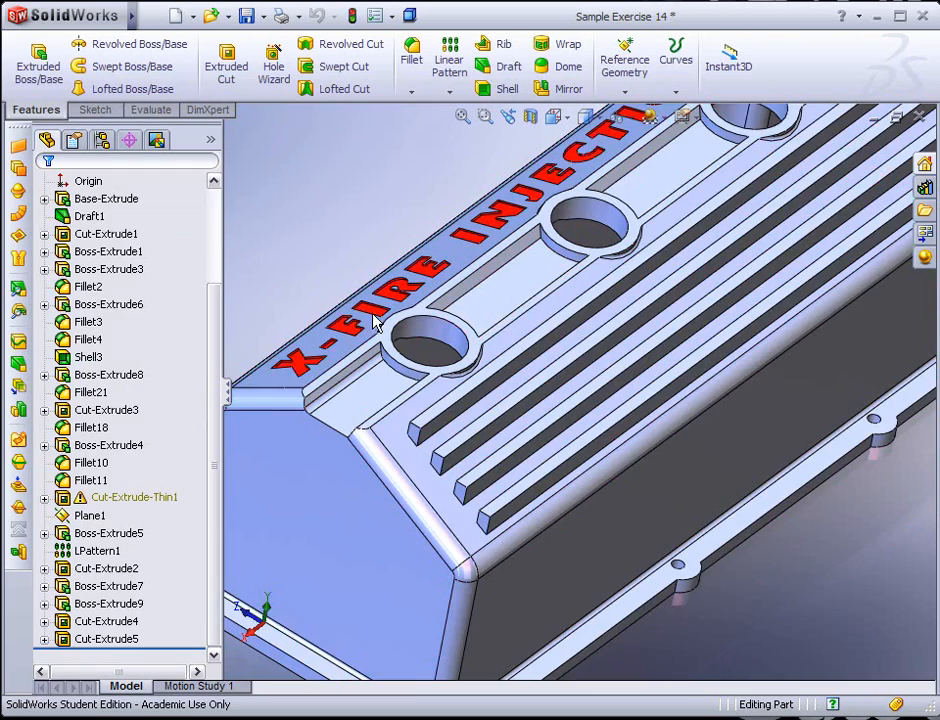
Examine the raised ribs on the sloped top and identify the features that build them, Boss-Extrude5 and LPattern1
{"action": "scroll", "coordinate": [325, 286], "scroll_direction": "up", "scroll_amount": 3}
{"action": "middle_click_drag", "start_coordinate": [525, 420], "coordinate": [505, 430]}
{"action": "scroll", "coordinate": [505, 430], "scroll_direction": "down", "scroll_amount": 2}
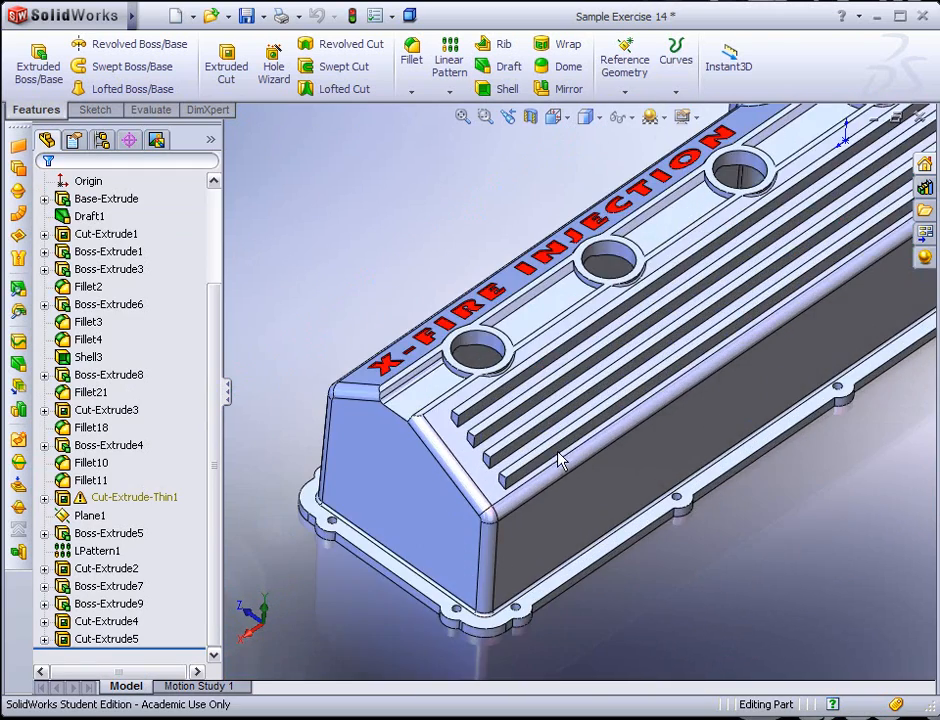
{"action": "middle_click_drag", "start_coordinate": [560, 460], "coordinate": [565, 485]}
{"action": "scroll", "coordinate": [540, 482], "scroll_direction": "down", "scroll_amount": 2}
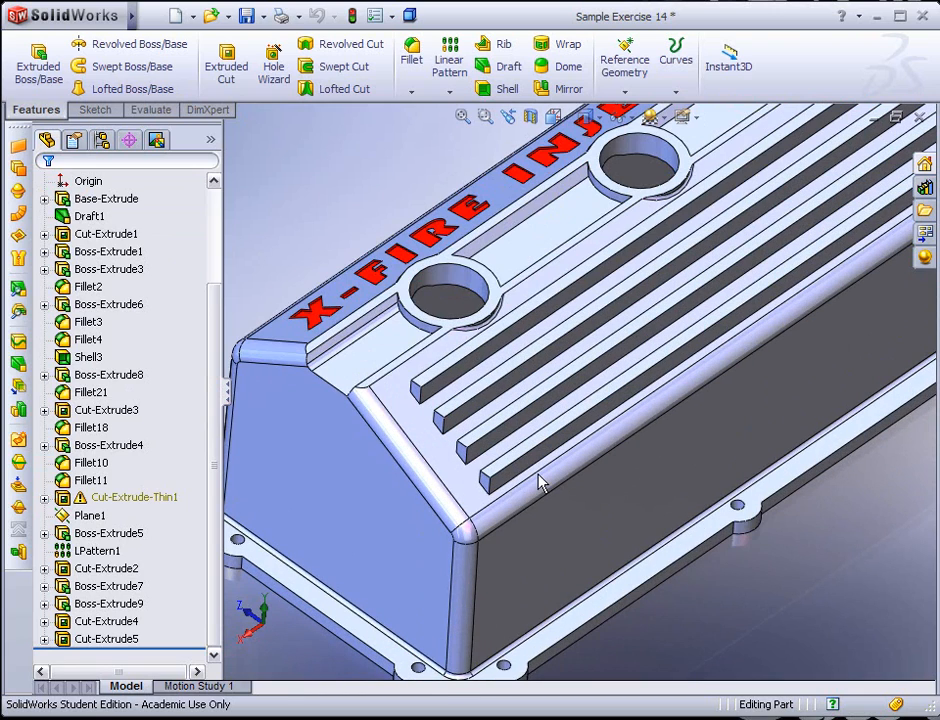
{"action": "scroll", "coordinate": [535, 482], "scroll_direction": "up", "scroll_amount": 5}
{"action": "scroll", "coordinate": [760, 238], "scroll_direction": "down", "scroll_amount": 5}
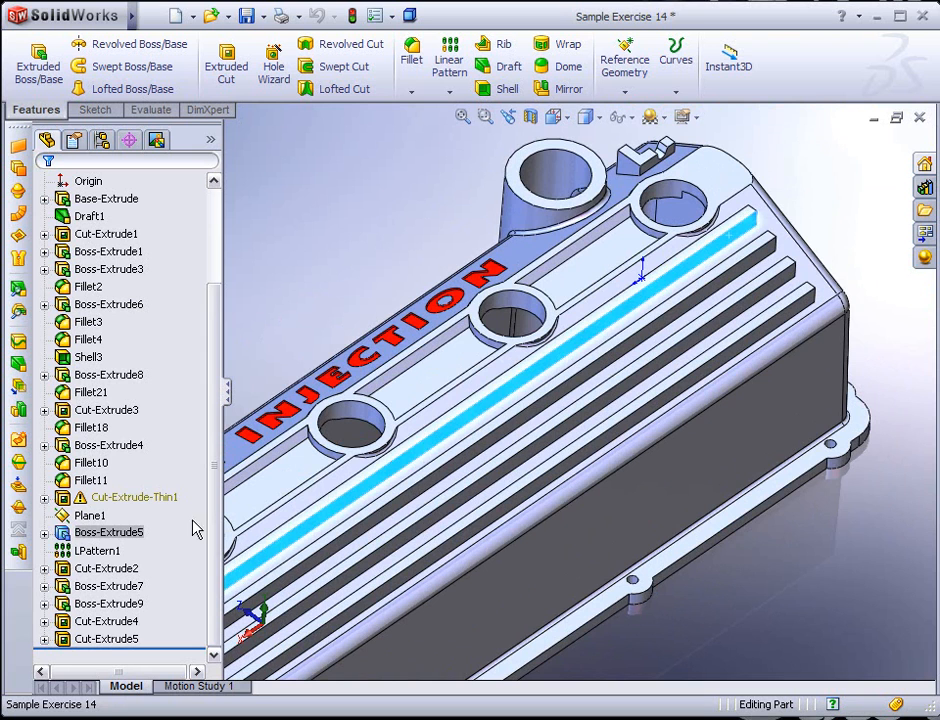
{"action": "left_click", "coordinate": [72, 533]}
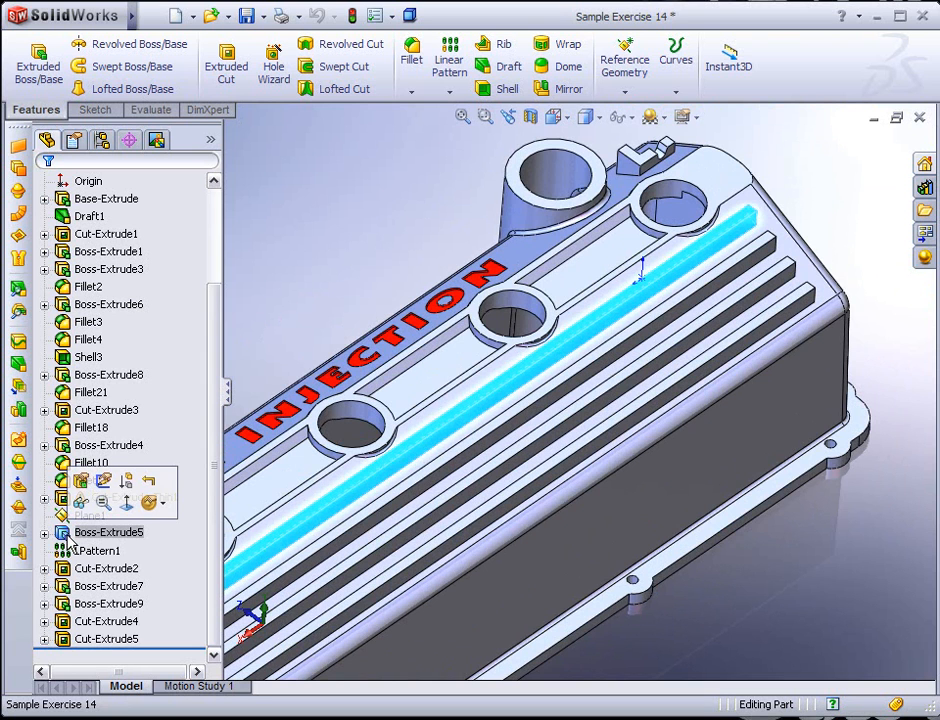
{"action": "left_click", "coordinate": [72, 552]}
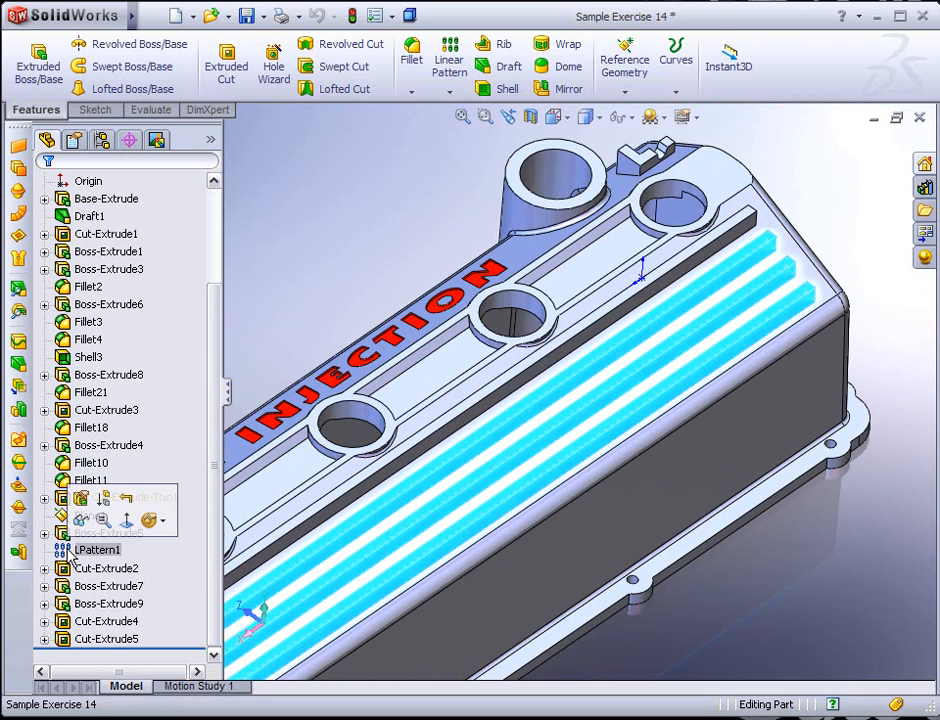
{"action": "left_click", "coordinate": [62, 535]}
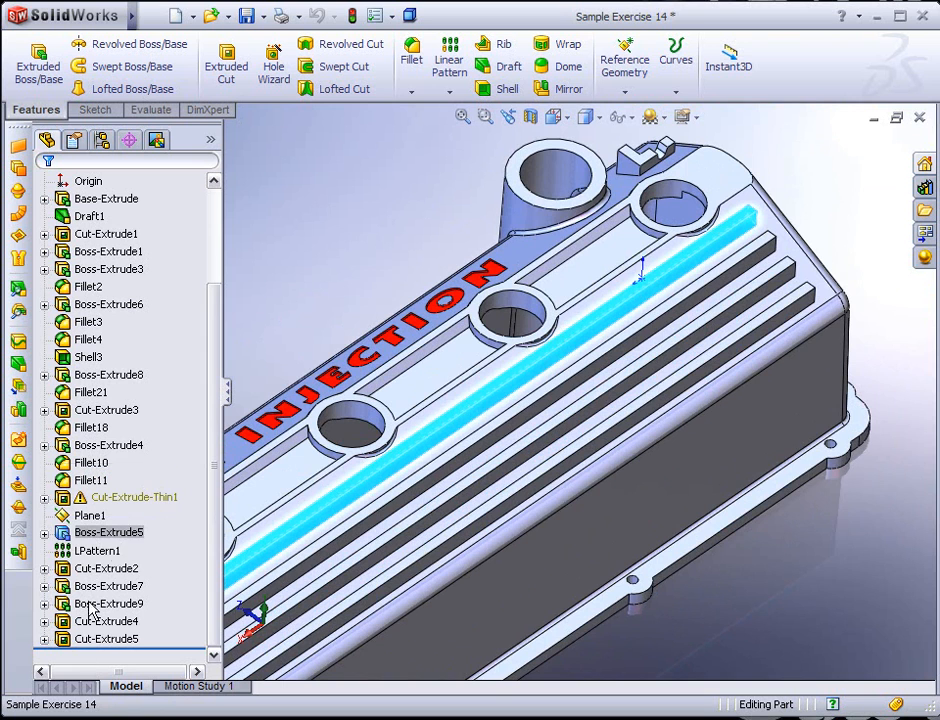
Roll the feature history back to just after Boss-Extrude5, before the rib pattern LPattern1
{"action": "left_click_drag", "start_coordinate": [163, 647], "coordinate": [155, 543]}
{"action": "middle_click_drag", "start_coordinate": [697, 317], "coordinate": [684, 386]}
{"action": "scroll", "coordinate": [800, 300], "scroll_direction": "down", "scroll_amount": 5}
{"action": "scroll", "coordinate": [720, 270], "scroll_direction": "down", "scroll_amount": 3}
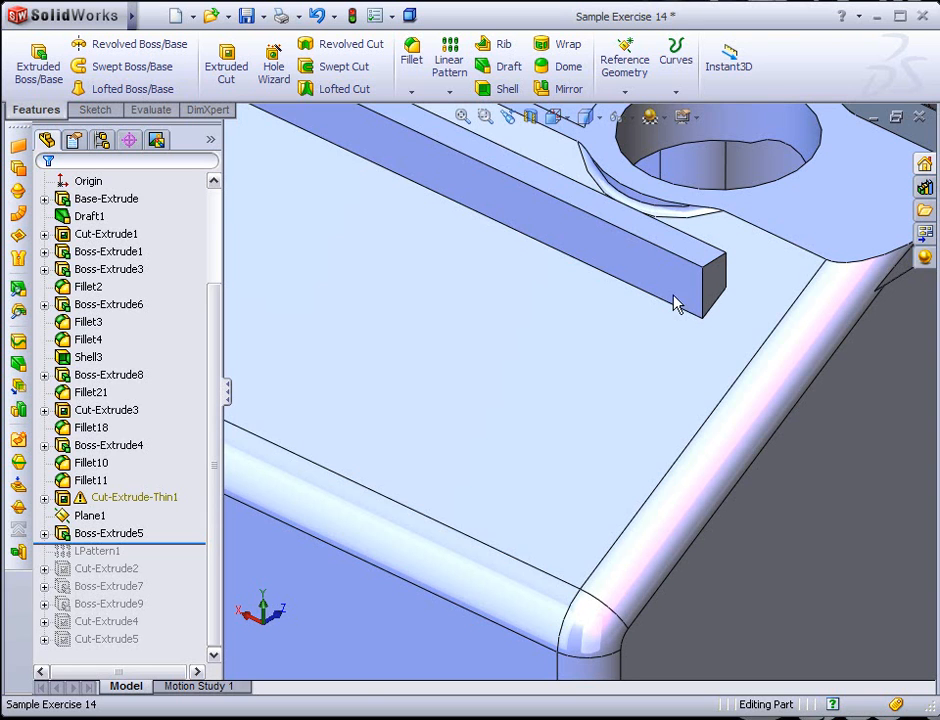
Add a 1-degree neutral plane draft to the single rib, with its top face as neutral plane and face propagation All Faces
{"action": "left_click", "coordinate": [18, 365]}
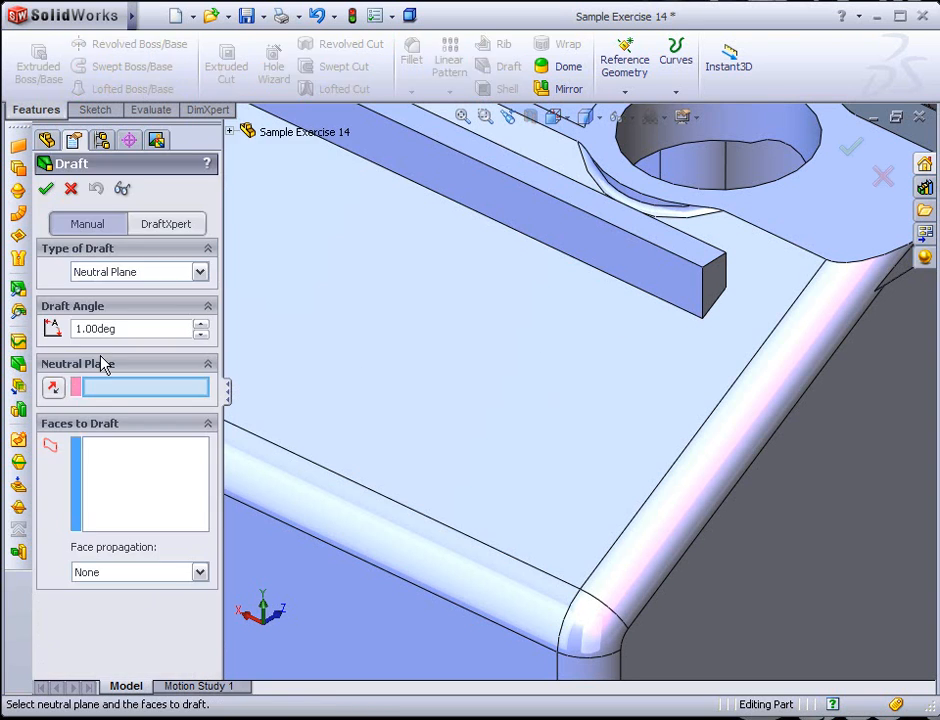
{"action": "left_click", "coordinate": [692, 248]}
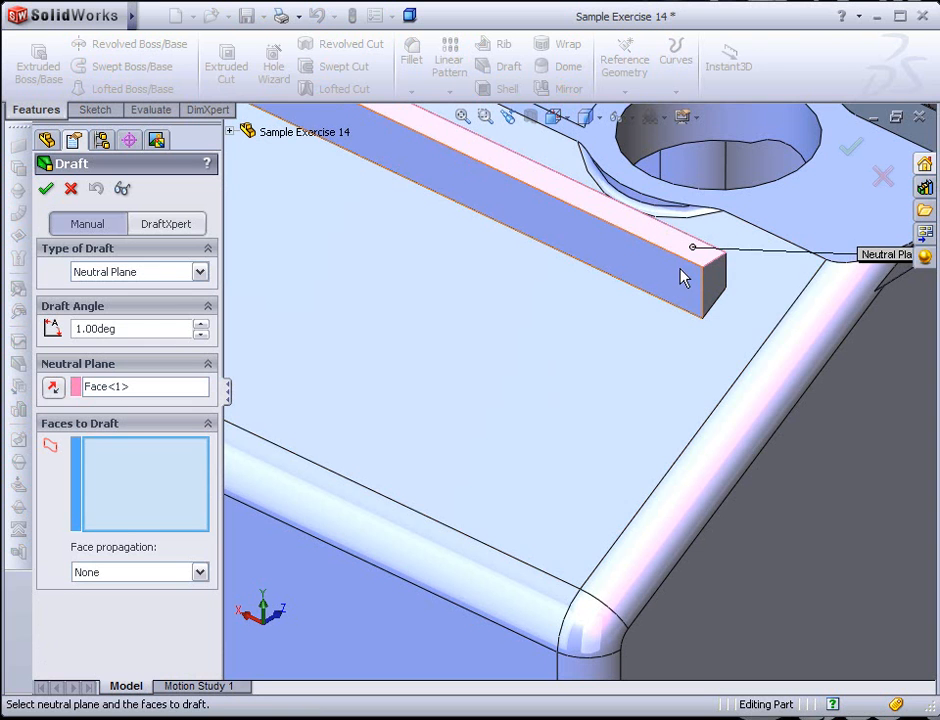
{"action": "scroll", "coordinate": [683, 278], "scroll_direction": "up", "scroll_amount": 10}
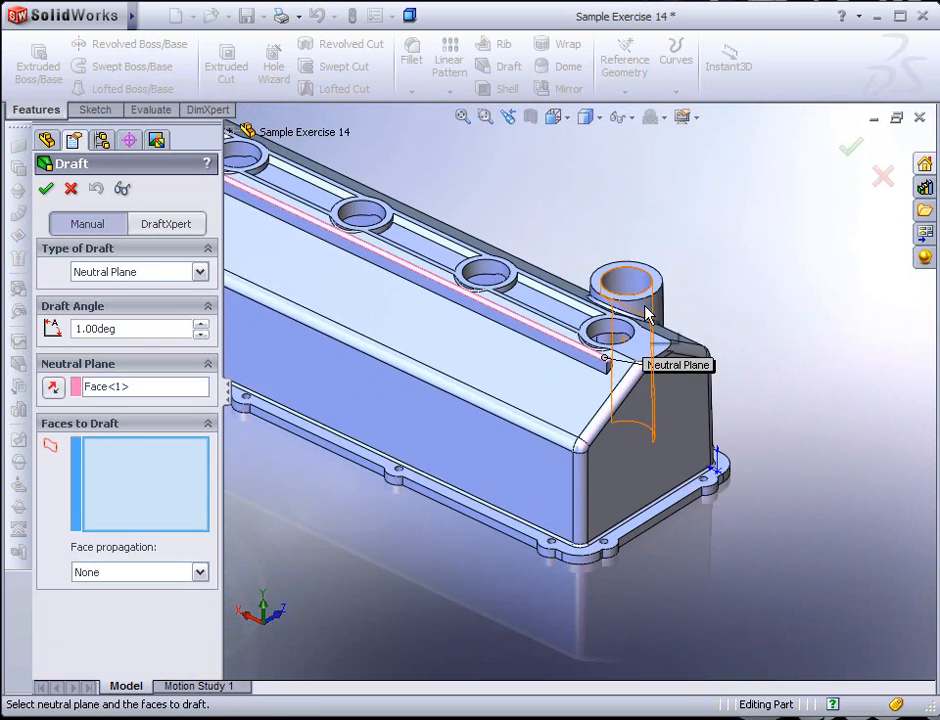
{"action": "scroll", "coordinate": [592, 330], "scroll_direction": "down", "scroll_amount": 3}
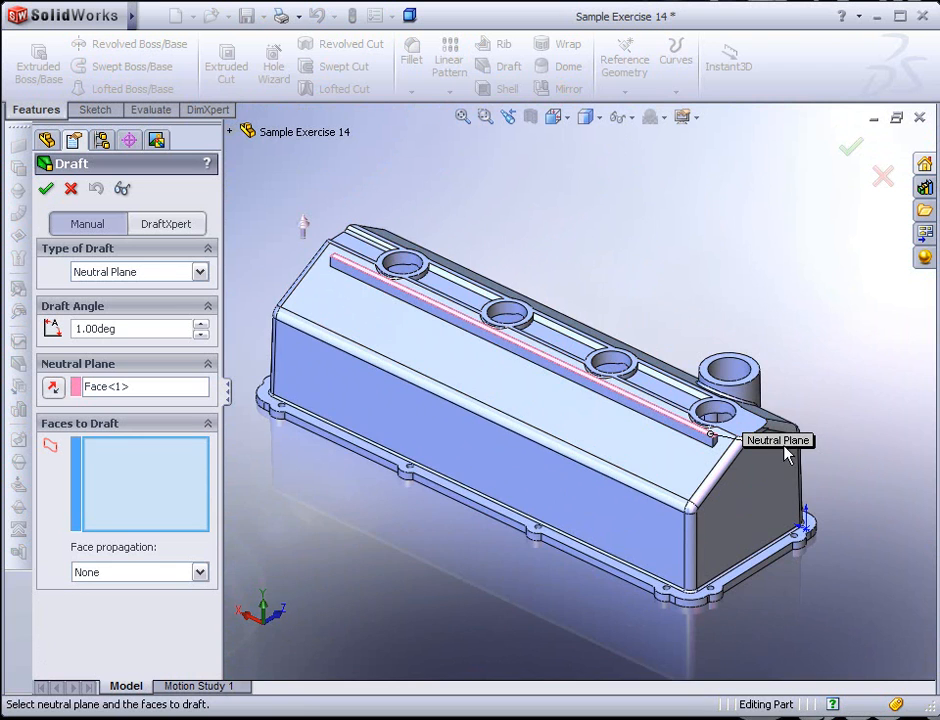
{"action": "scroll", "coordinate": [705, 435], "scroll_direction": "down", "scroll_amount": 3}
{"action": "scroll", "coordinate": [675, 475], "scroll_direction": "down", "scroll_amount": 4}
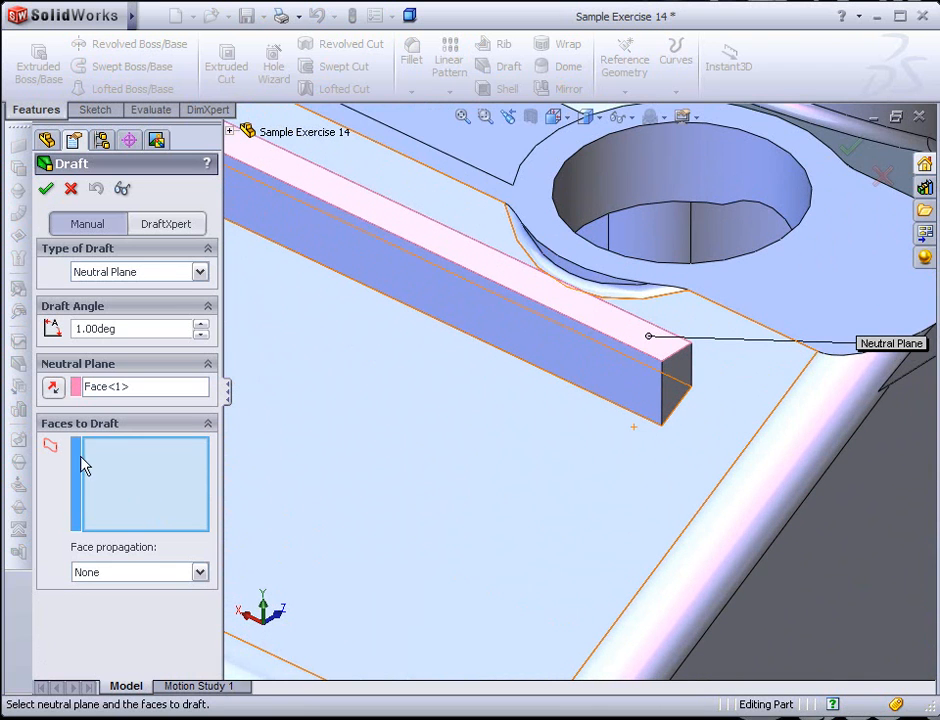
{"action": "left_click", "coordinate": [199, 573]}
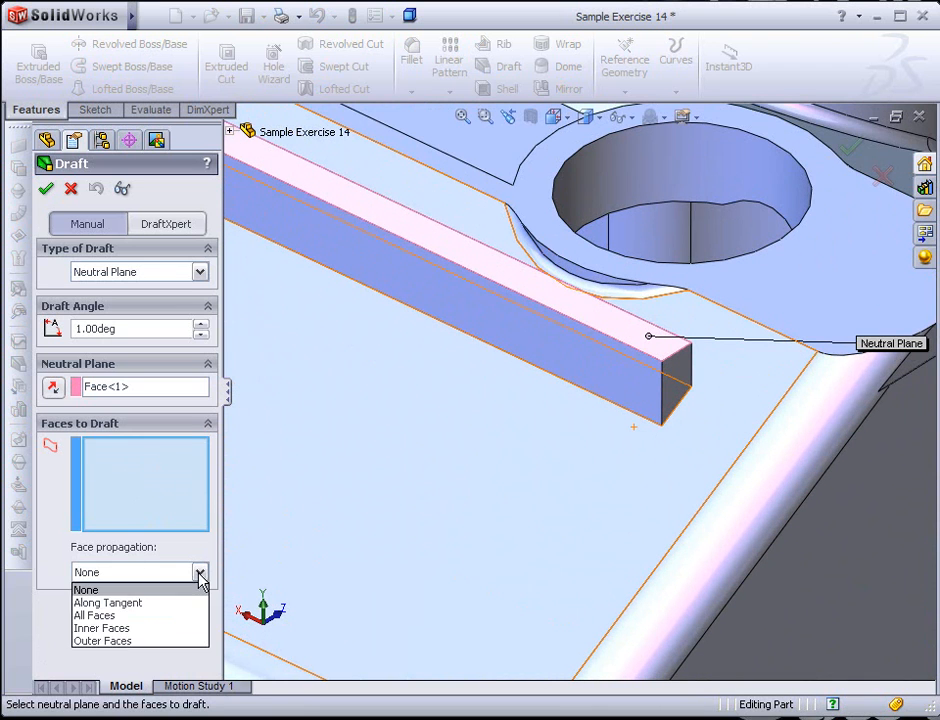
{"action": "left_click", "coordinate": [127, 616]}
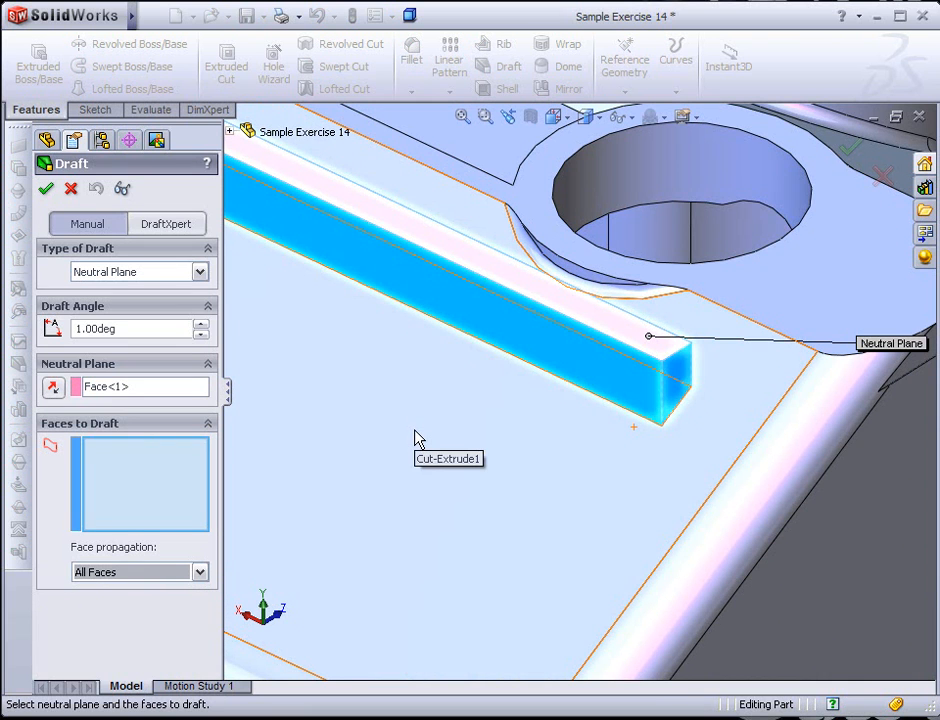
{"action": "left_click", "coordinate": [45, 188]}
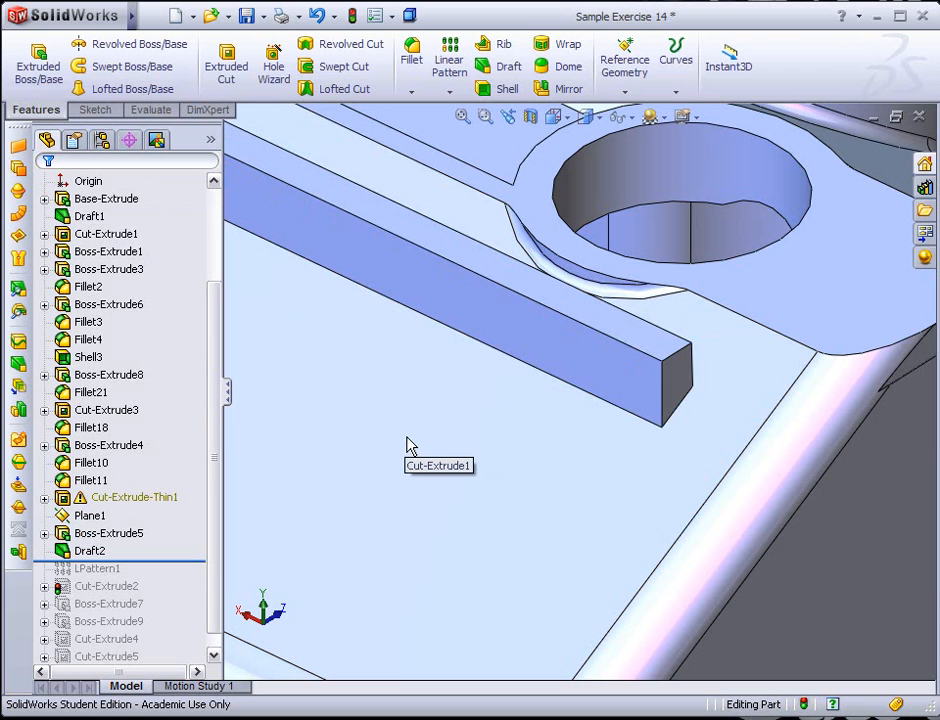
{"action": "left_click", "coordinate": [367, 439]}
{"action": "scroll", "coordinate": [368, 441], "scroll_direction": "up", "scroll_amount": 6}
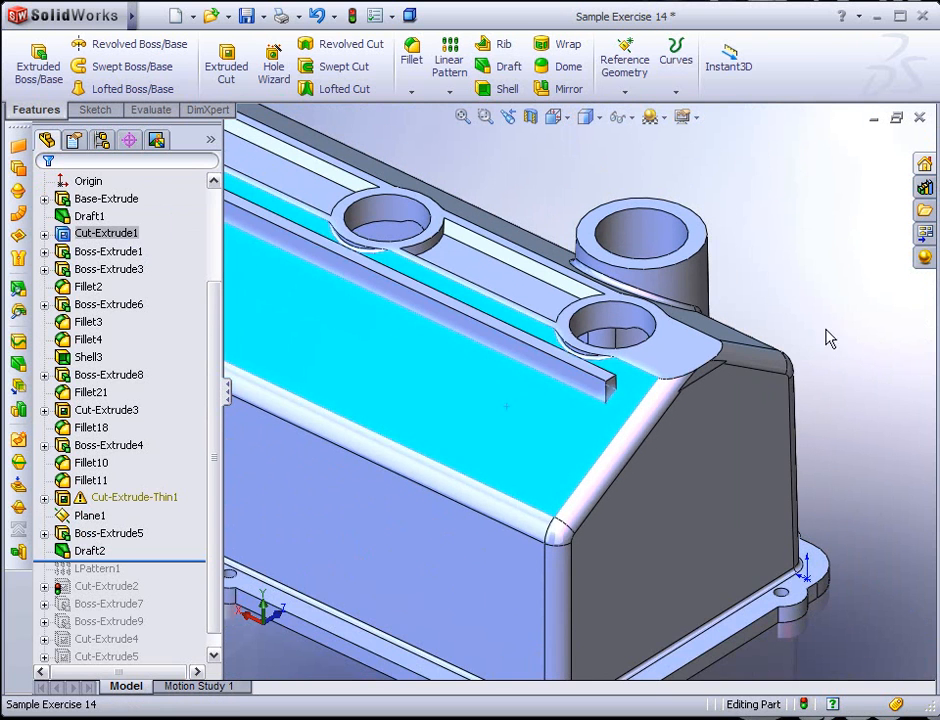
{"action": "left_click", "coordinate": [810, 320]}
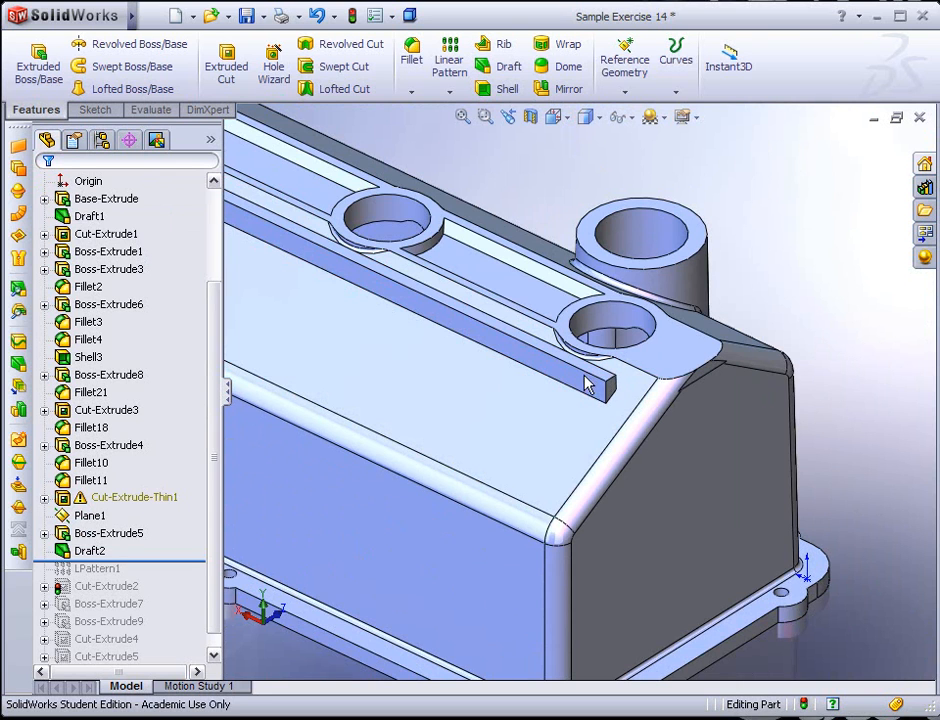
Start a constant radius fillet for the single rib and set its radius to 0.06 in
{"action": "scroll", "coordinate": [598, 381], "scroll_direction": "down", "scroll_amount": 5}
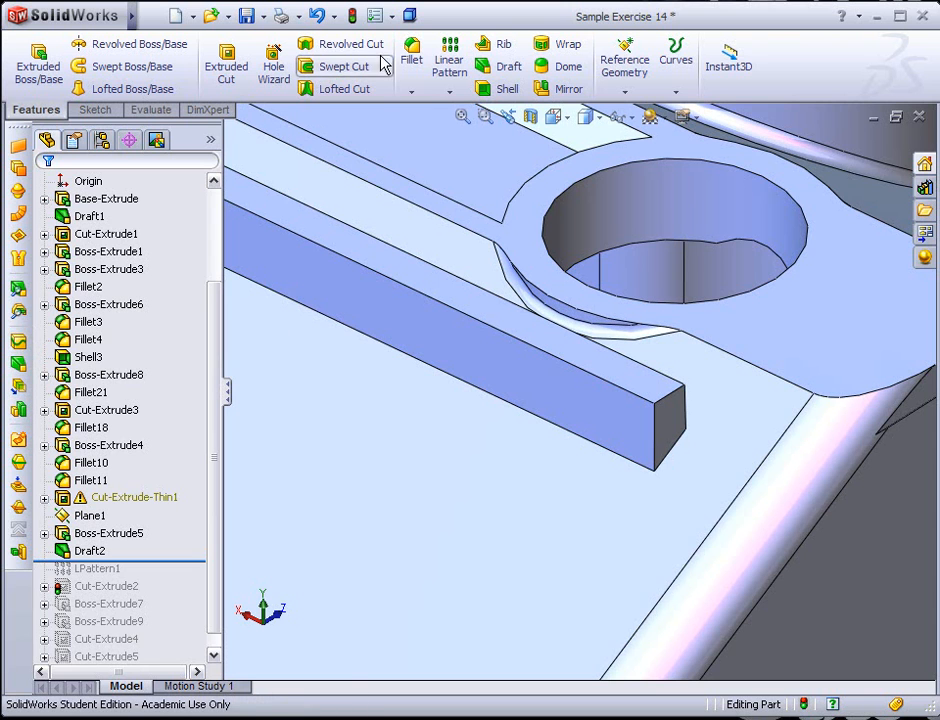
{"action": "left_click", "coordinate": [411, 58]}
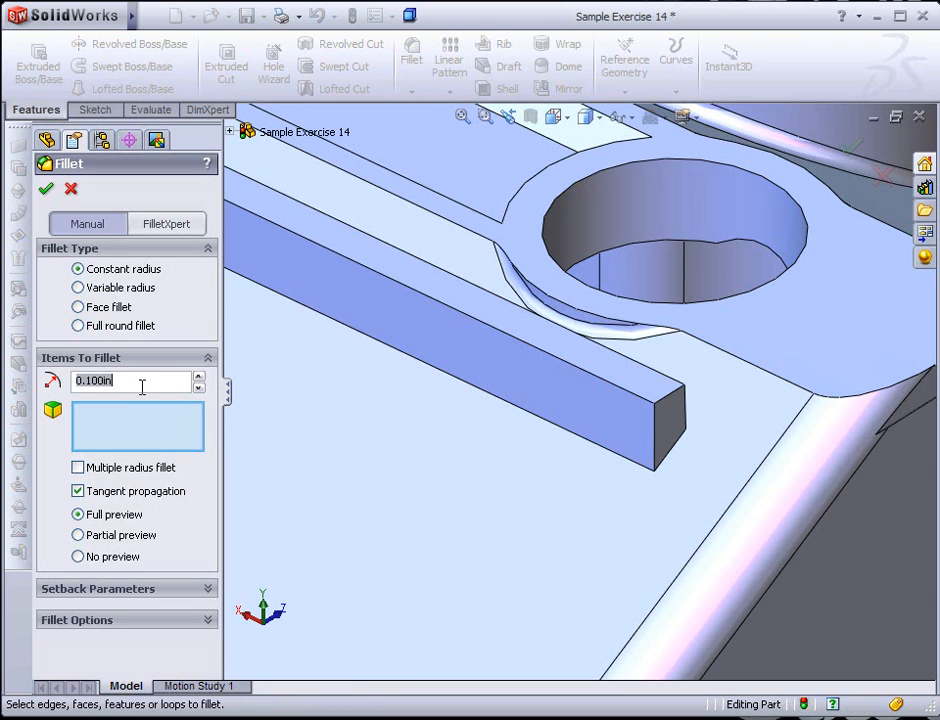
{"action": "type", "text": ".06"}
{"action": "left_click", "coordinate": [629, 422]}
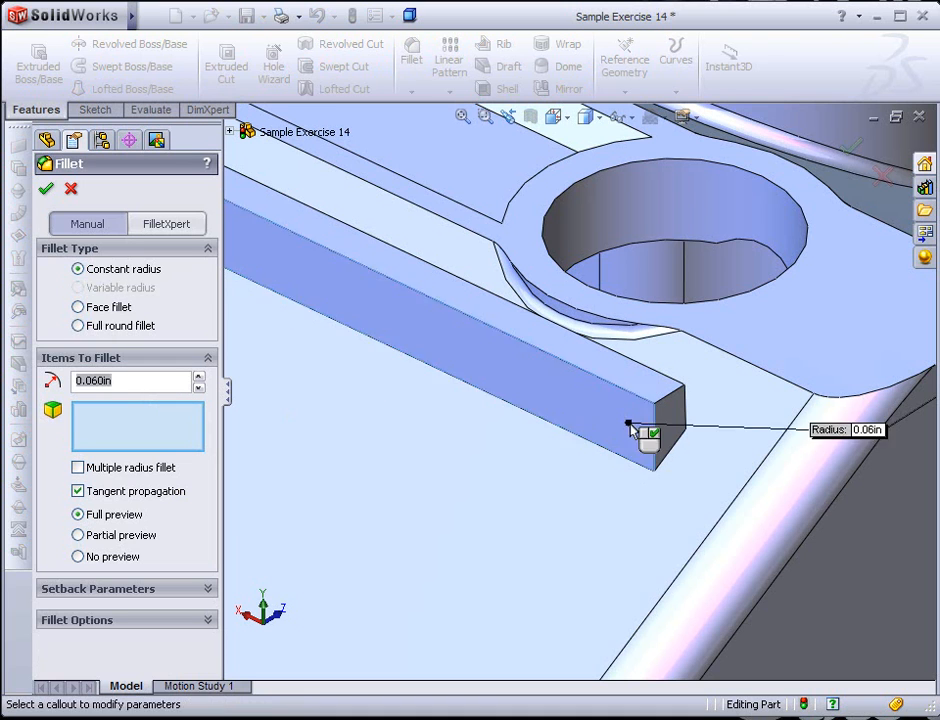
{"action": "middle_click_drag", "start_coordinate": [676, 415], "coordinate": [588, 480]}
{"action": "left_click", "coordinate": [590, 467]}
{"action": "left_click", "coordinate": [567, 495]}
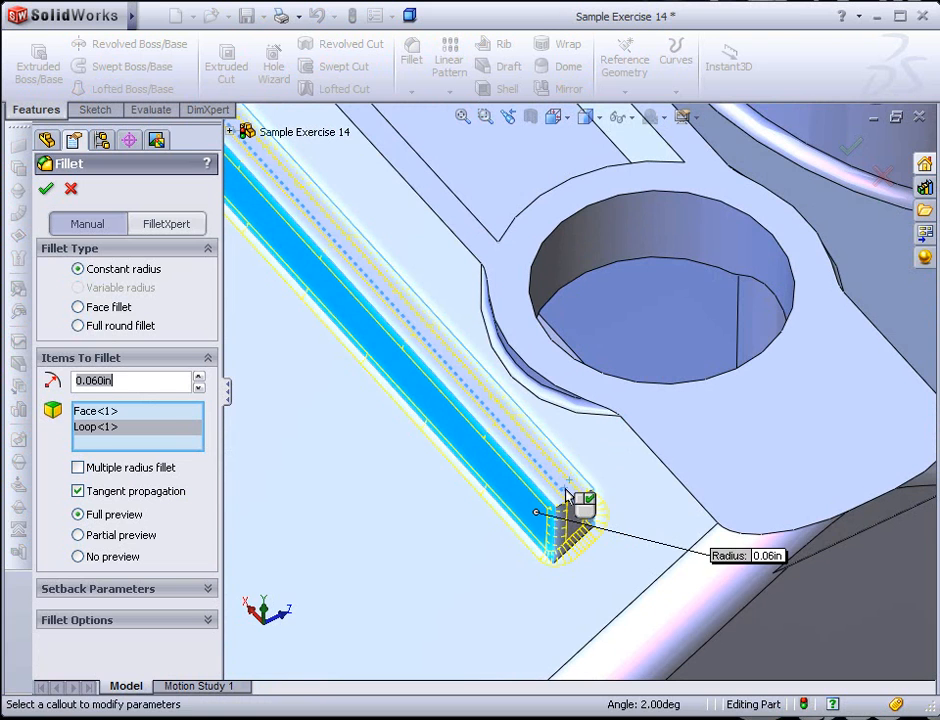
{"action": "middle_click_drag", "start_coordinate": [567, 495], "coordinate": [541, 497]}
{"action": "left_click", "coordinate": [566, 468]}
{"action": "scroll", "coordinate": [504, 480], "scroll_direction": "down", "scroll_amount": 5}
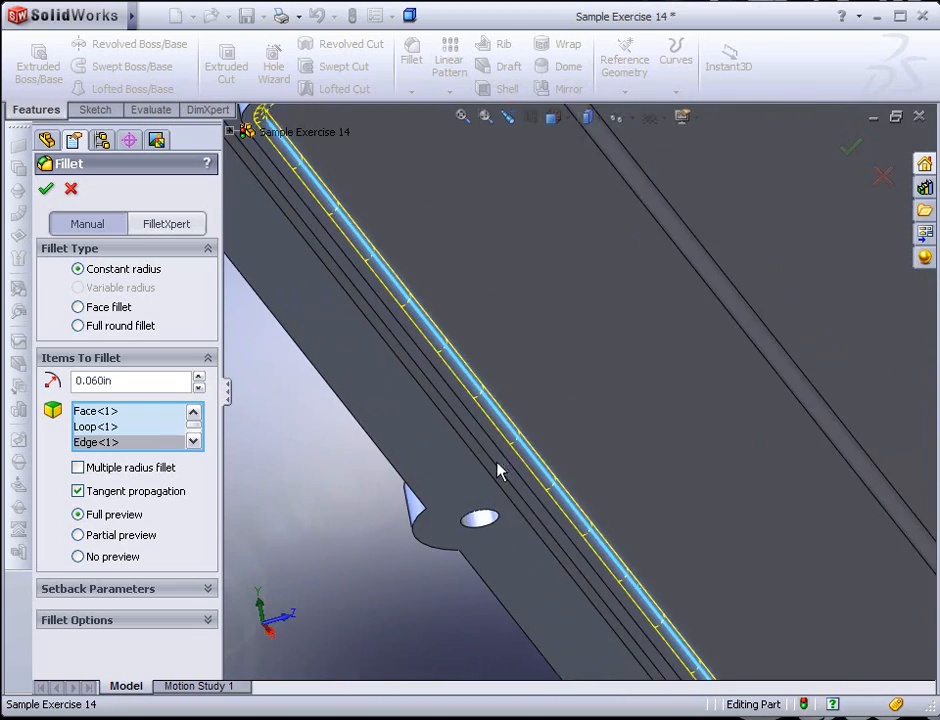
{"action": "left_click", "coordinate": [519, 438]}
{"action": "scroll", "coordinate": [522, 452], "scroll_direction": "up", "scroll_amount": 6}
{"action": "middle_click_drag", "start_coordinate": [563, 359], "coordinate": [560, 440]}
{"action": "scroll", "coordinate": [575, 405], "scroll_direction": "down", "scroll_amount": 5}
{"action": "scroll", "coordinate": [552, 413], "scroll_direction": "down", "scroll_amount": 5}
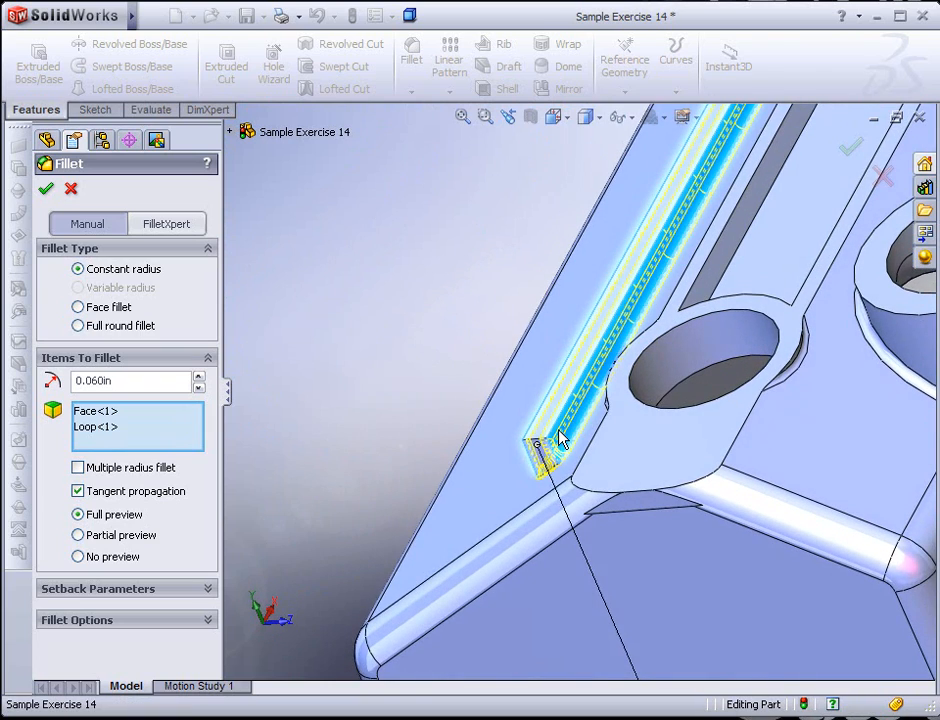
{"action": "right_click", "coordinate": [183, 443]}
{"action": "left_click", "coordinate": [190, 444]}
Fillet the edges around the rib and its base, selecting the rib's faces and the remaining corner edge at its far end
{"action": "middle_click_drag", "start_coordinate": [409, 436], "coordinate": [418, 439]}
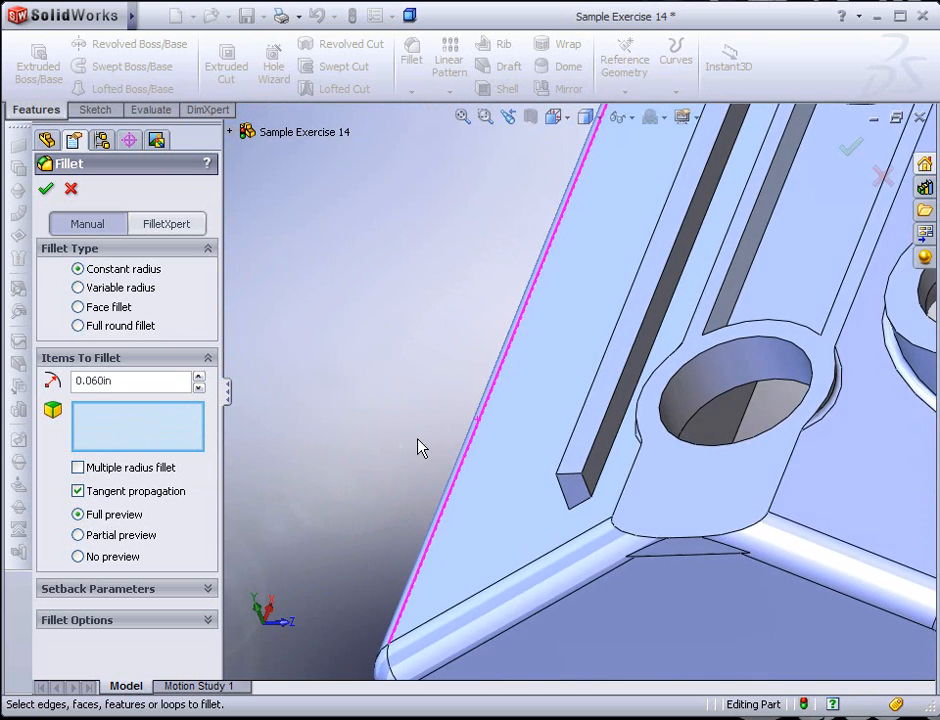
{"action": "scroll", "coordinate": [581, 485], "scroll_direction": "down", "scroll_amount": 5}
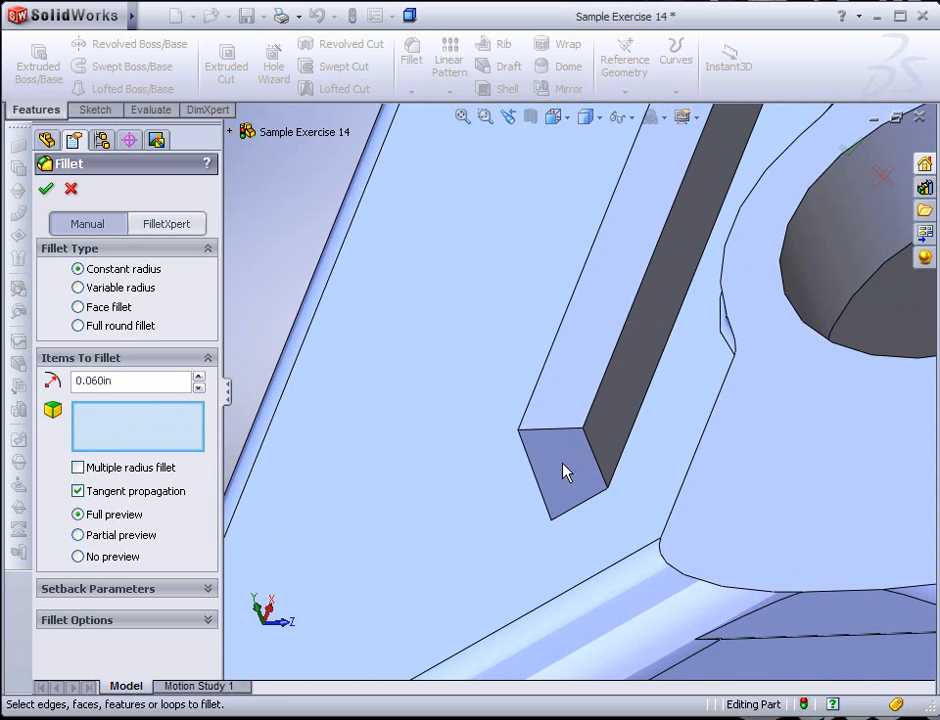
{"action": "left_click", "coordinate": [563, 472]}
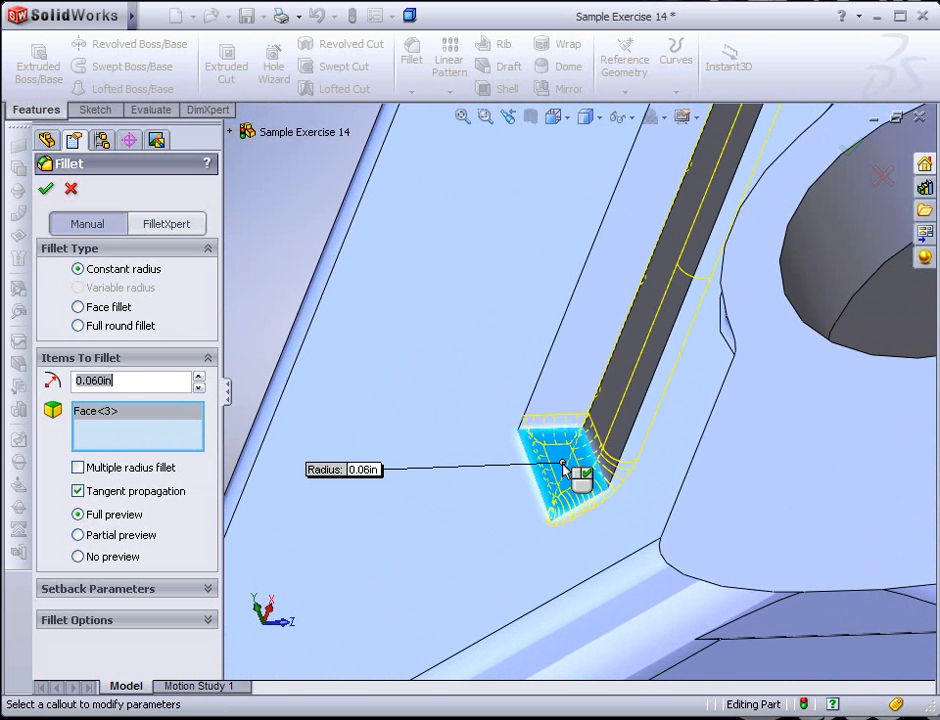
{"action": "left_click", "coordinate": [621, 391]}
{"action": "middle_click_drag", "start_coordinate": [621, 392], "coordinate": [648, 410]}
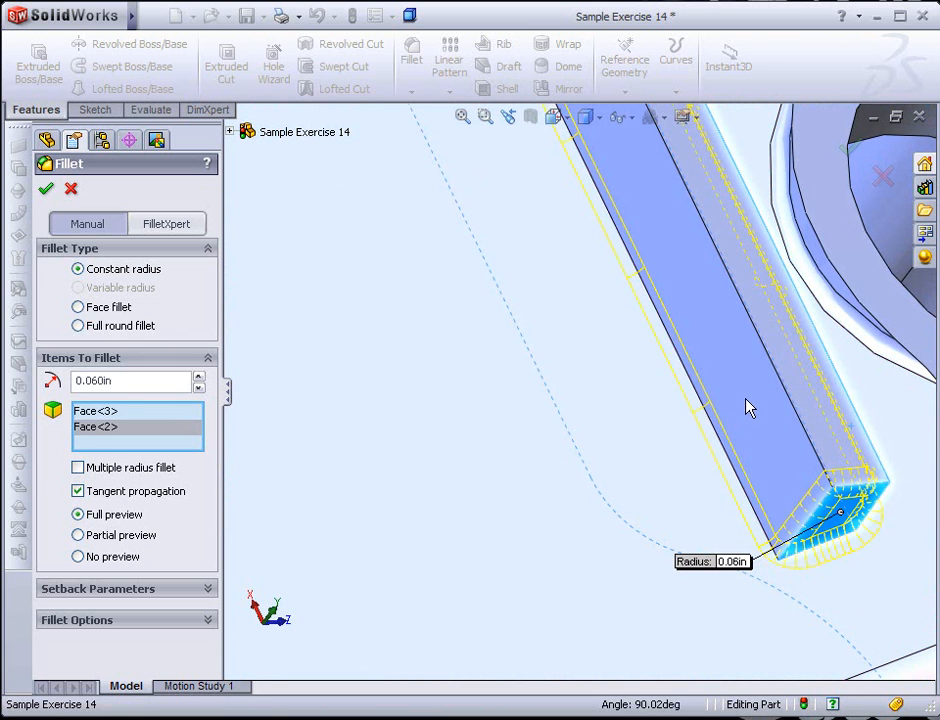
{"action": "left_click", "coordinate": [795, 381]}
{"action": "middle_click_drag", "start_coordinate": [797, 382], "coordinate": [742, 388]}
{"action": "scroll", "coordinate": [742, 388], "scroll_direction": "up", "scroll_amount": 10}
{"action": "scroll", "coordinate": [504, 205], "scroll_direction": "down", "scroll_amount": 7}
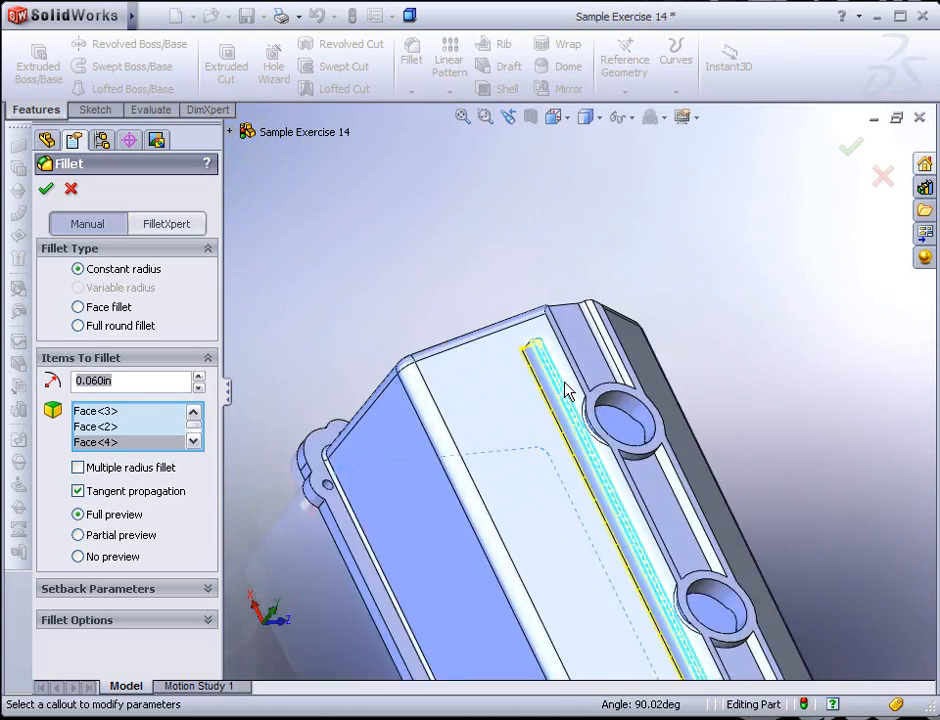
{"action": "scroll", "coordinate": [545, 365], "scroll_direction": "down", "scroll_amount": 8}
{"action": "middle_click_drag", "start_coordinate": [550, 321], "coordinate": [562, 352]}
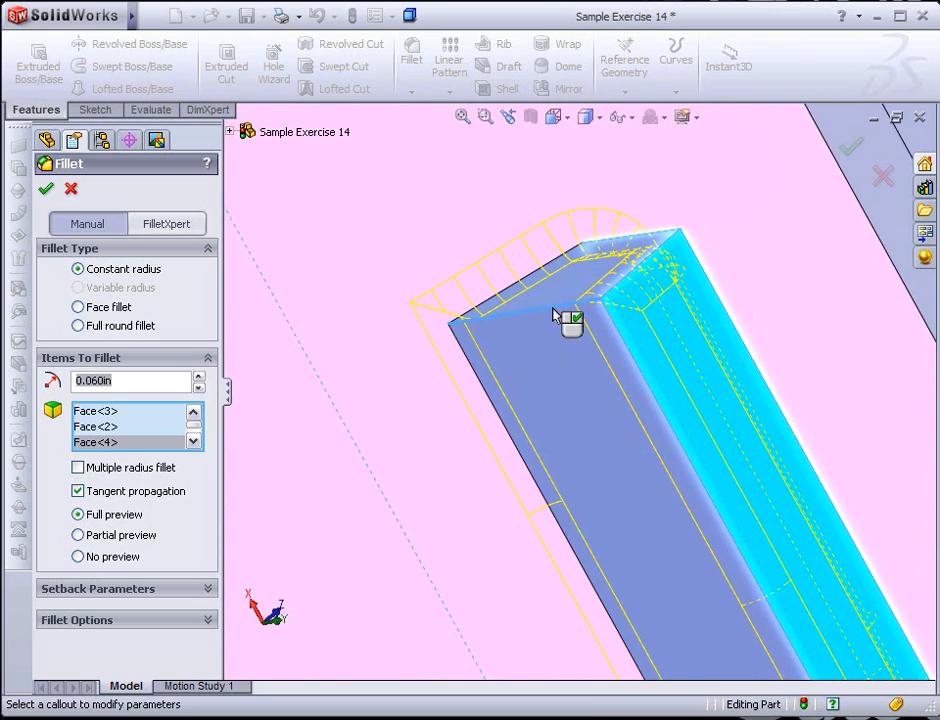
{"action": "left_click", "coordinate": [556, 316]}
{"action": "scroll", "coordinate": [640, 451], "scroll_direction": "up", "scroll_amount": 5}
{"action": "scroll", "coordinate": [660, 480], "scroll_direction": "up", "scroll_amount": 6}
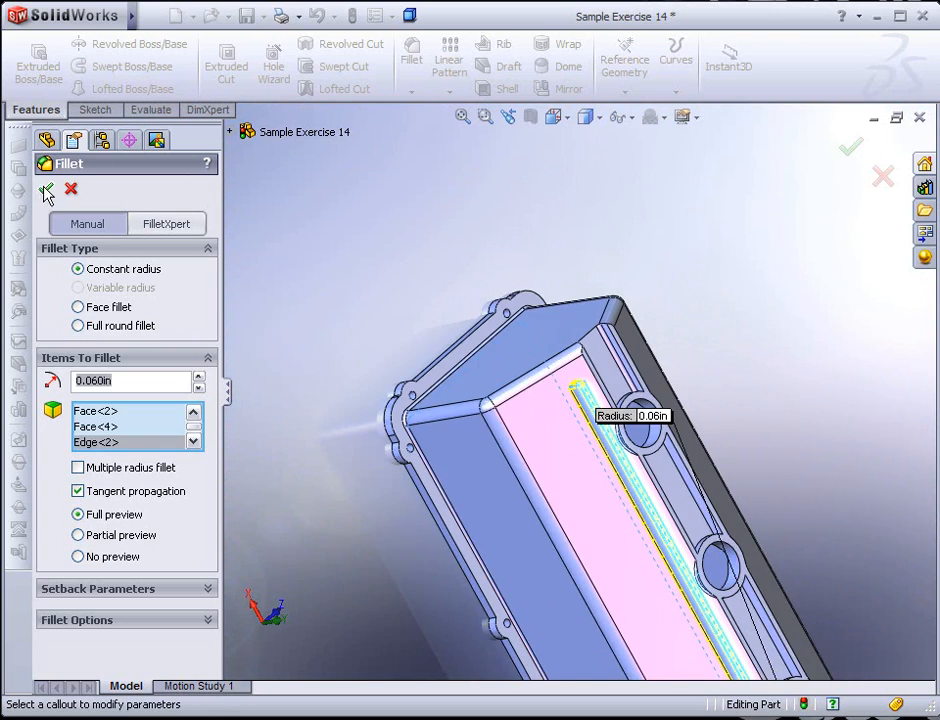
{"action": "left_click", "coordinate": [45, 193]}
Roll the feature history forward to include LPattern1 and open that pattern for editing
{"action": "middle_click_drag", "start_coordinate": [566, 482], "coordinate": [620, 505]}
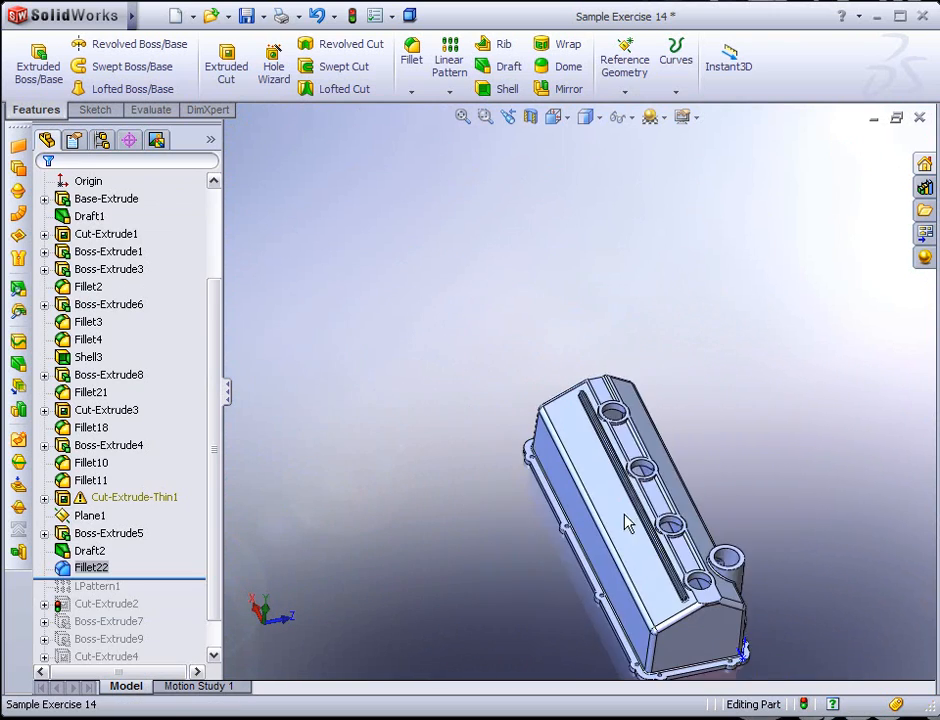
{"action": "scroll", "coordinate": [618, 507], "scroll_direction": "down", "scroll_amount": 10}
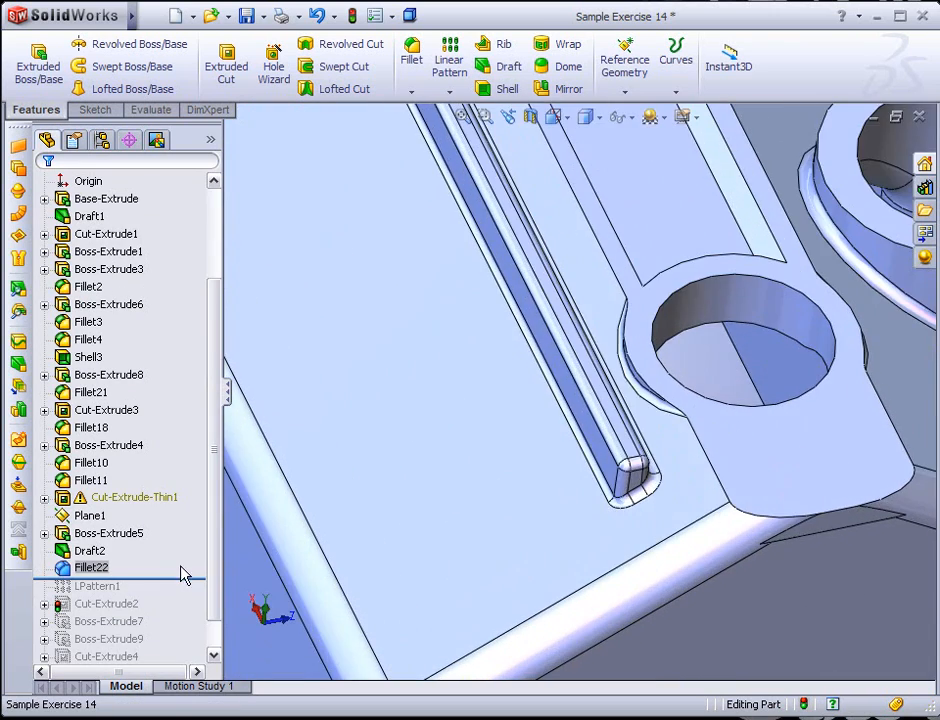
{"action": "mouse_move", "coordinate": [178, 579]}
{"action": "left_mouse_down"}
{"action": "mouse_move", "coordinate": [180, 594]}
{"action": "mouse_move", "coordinate": [193, 594]}
{"action": "mouse_move", "coordinate": [174, 594]}
{"action": "left_mouse_up"}
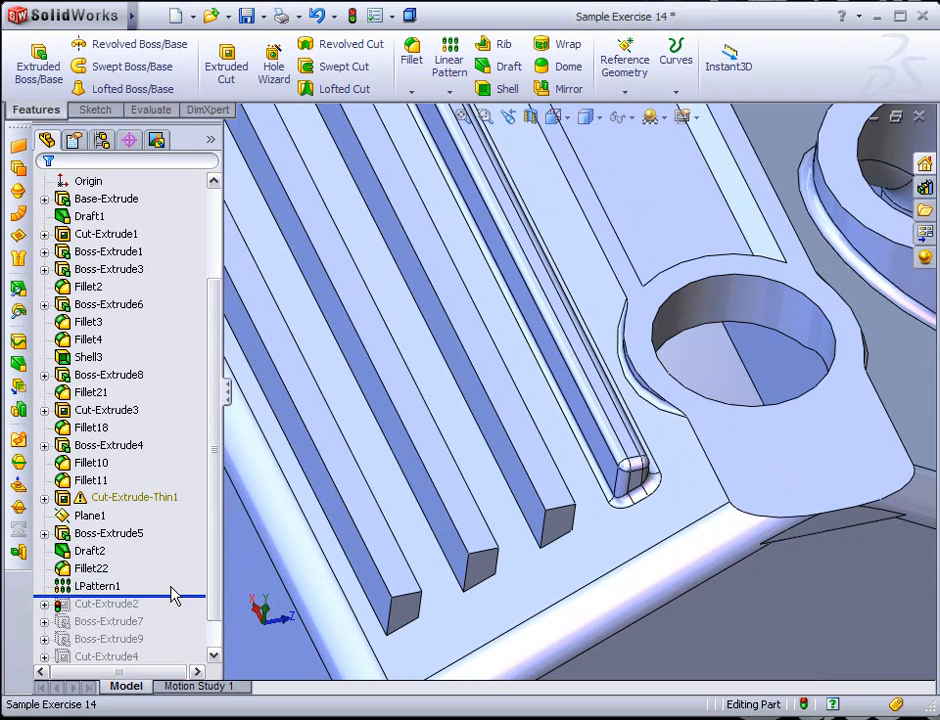
{"action": "right_click", "coordinate": [106, 591]}
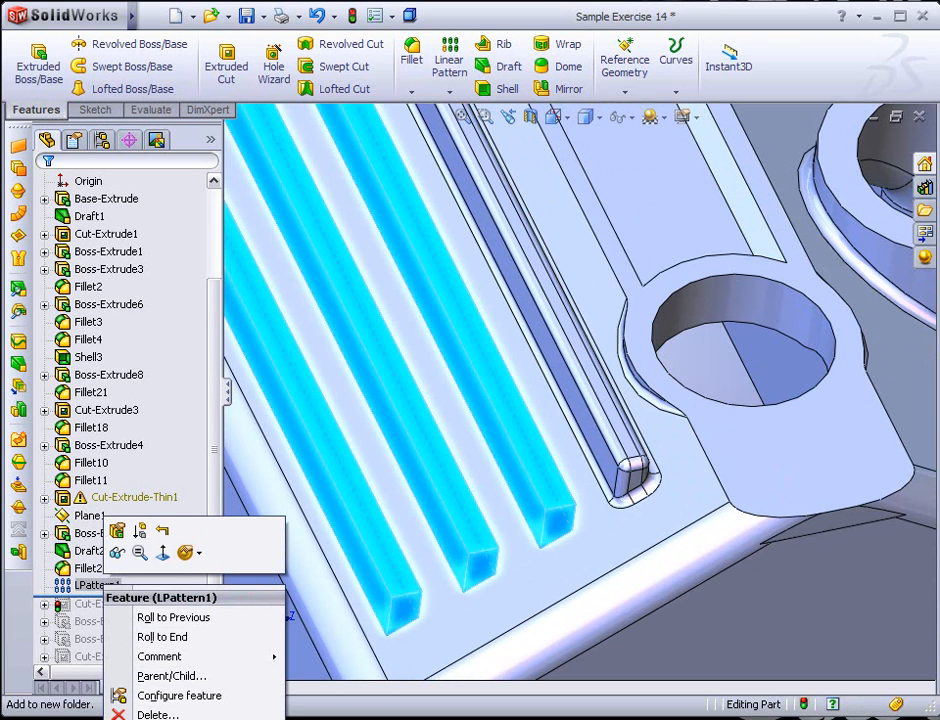
{"action": "left_click", "coordinate": [116, 533]}
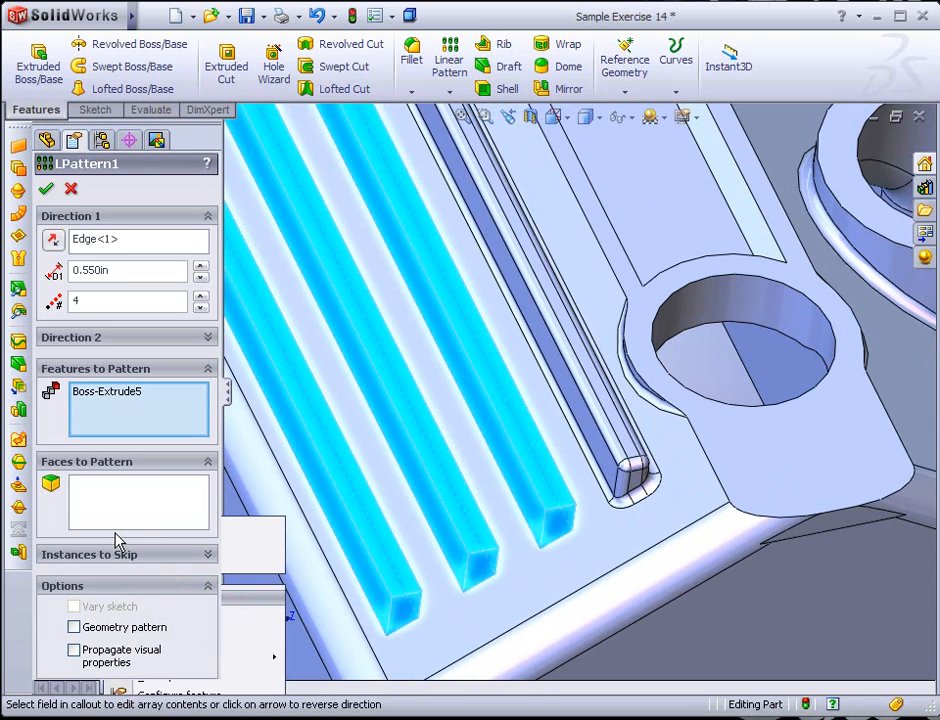
{"action": "left_click", "coordinate": [95, 493]}
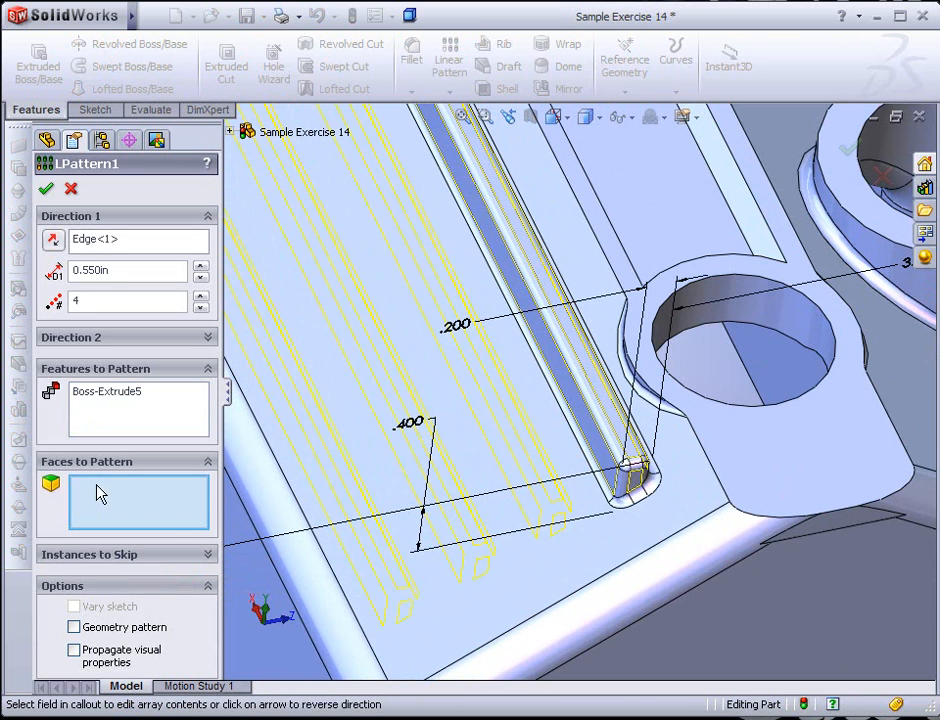
{"action": "left_click", "coordinate": [622, 492]}
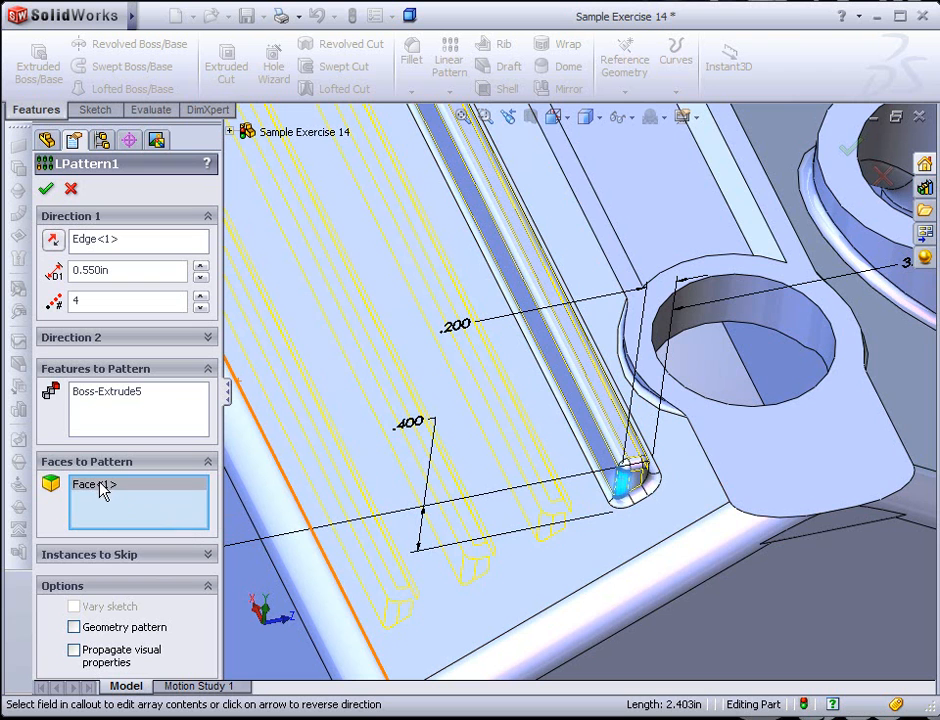
{"action": "right_click", "coordinate": [115, 502]}
{"action": "left_click", "coordinate": [140, 510]}
Add the rib's fillet, Fillet22, to the features repeated by LPattern1
{"action": "left_click", "coordinate": [127, 429]}
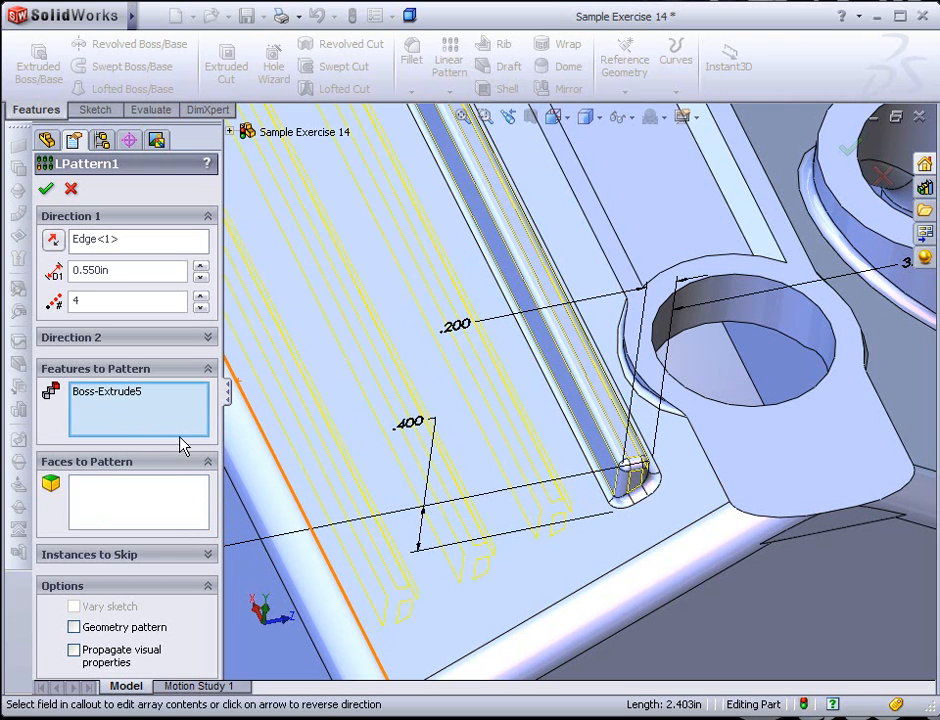
{"action": "left_click", "coordinate": [622, 502]}
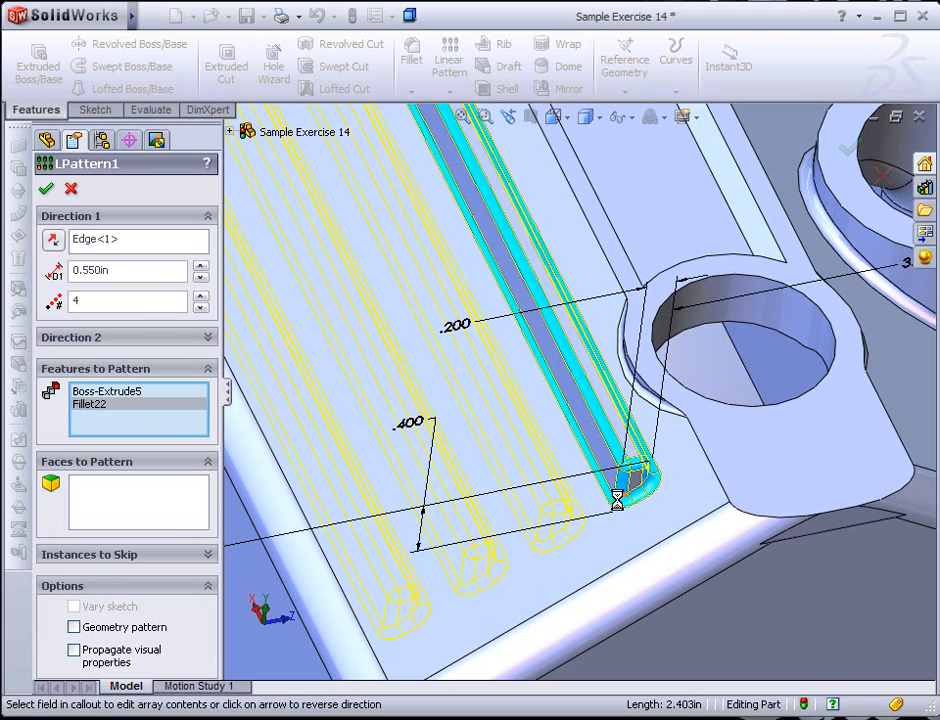
{"action": "right_click", "coordinate": [618, 499]}
Check the patterned ribs with a 1-degree Draft Analysis, using the recessed channel's floor as direction of pull
{"action": "scroll", "coordinate": [528, 522], "scroll_direction": "up", "scroll_amount": 5}
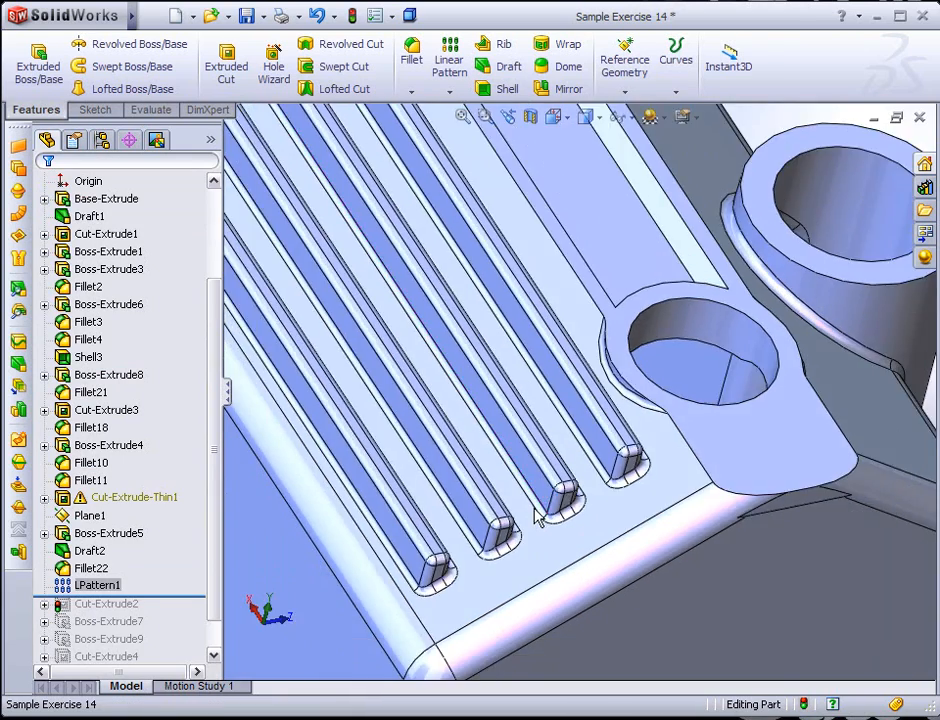
{"action": "scroll", "coordinate": [530, 512], "scroll_direction": "up", "scroll_amount": 2}
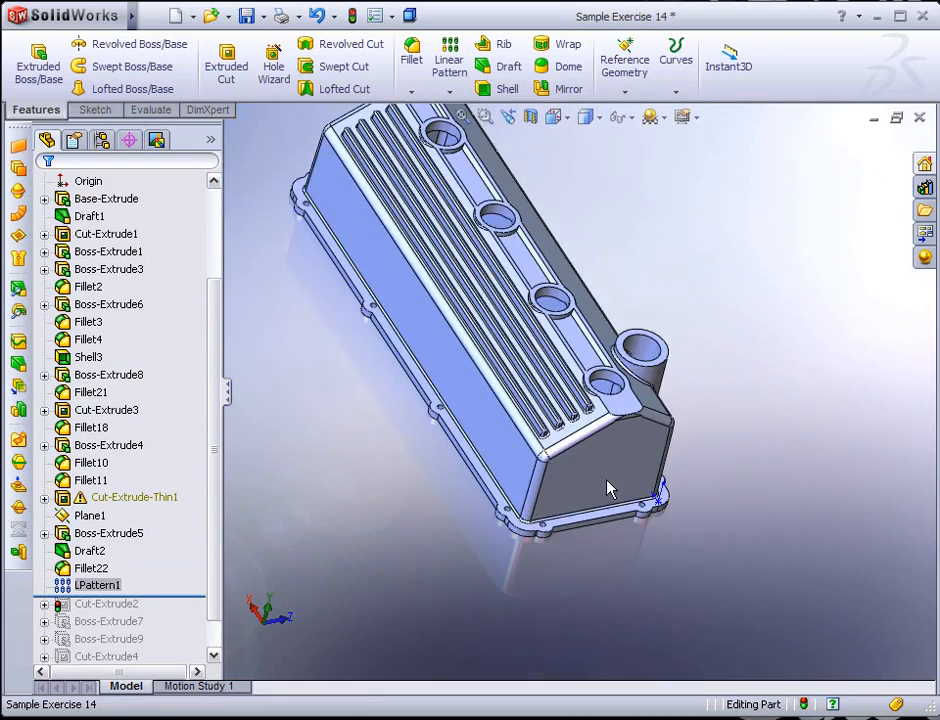
{"action": "scroll", "coordinate": [627, 398], "scroll_direction": "down", "scroll_amount": 3}
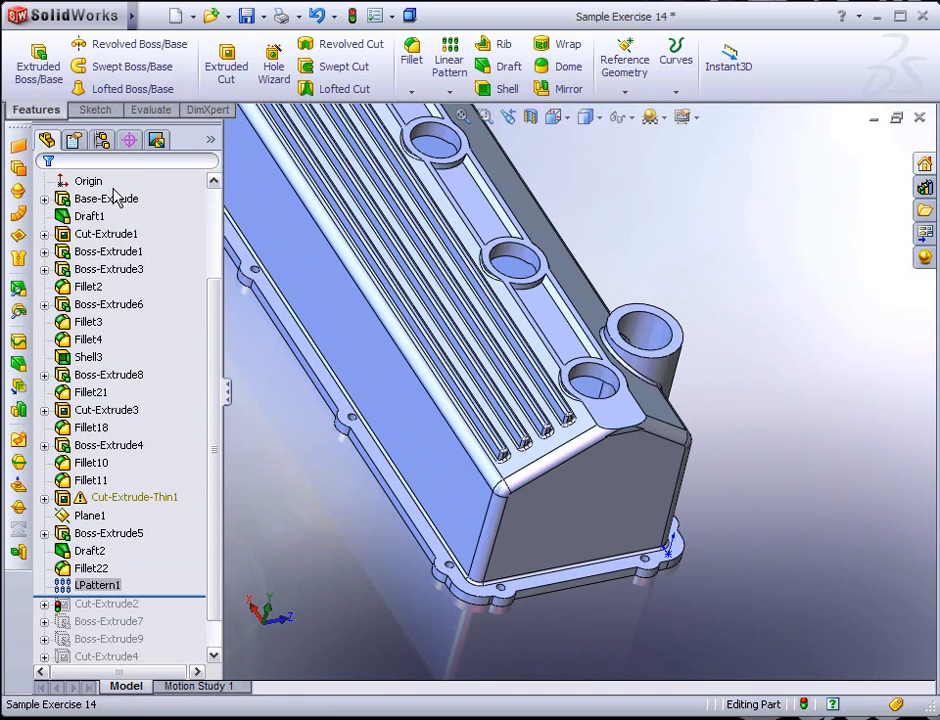
{"action": "left_click", "coordinate": [19, 289]}
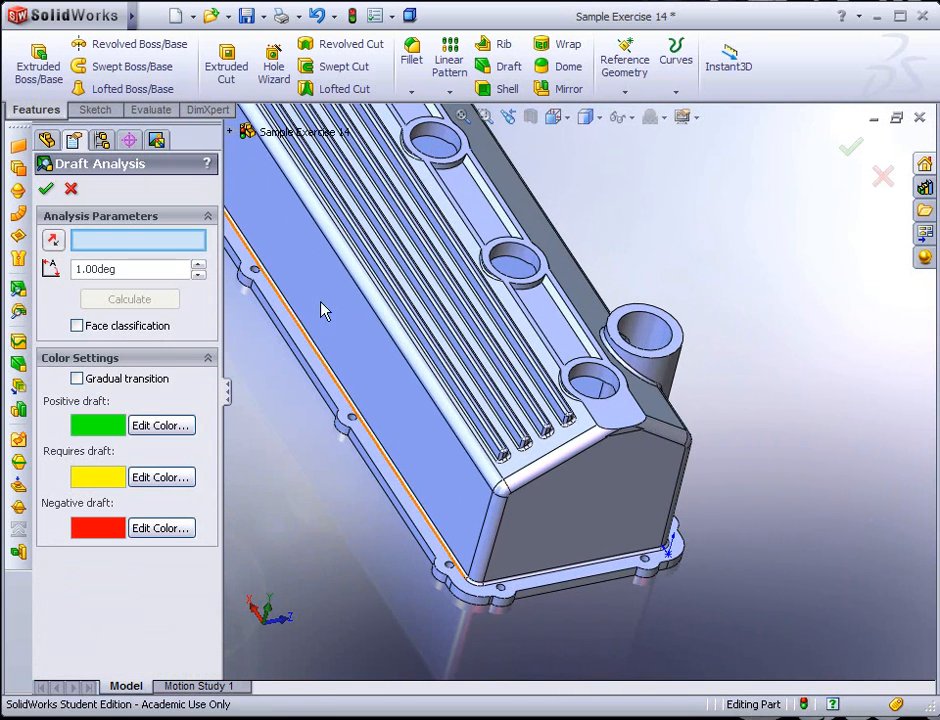
{"action": "left_click", "coordinate": [561, 326]}
{"action": "left_click", "coordinate": [128, 299]}
{"action": "middle_click_drag", "start_coordinate": [535, 405], "coordinate": [518, 420]}
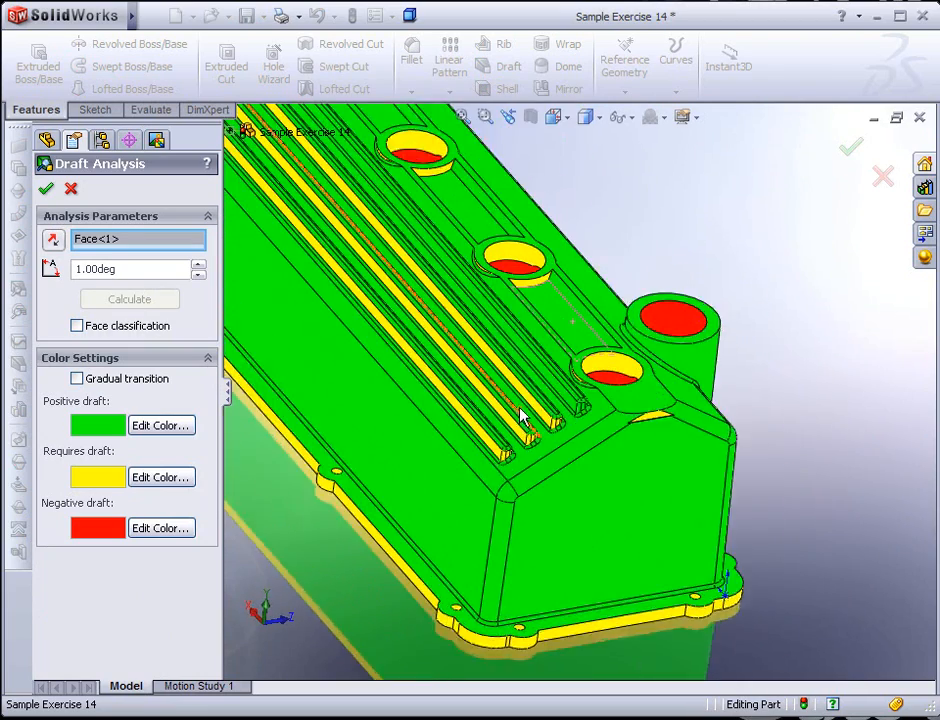
{"action": "scroll", "coordinate": [545, 405], "scroll_direction": "down", "scroll_amount": 3}
{"action": "scroll", "coordinate": [545, 405], "scroll_direction": "down", "scroll_amount": 1}
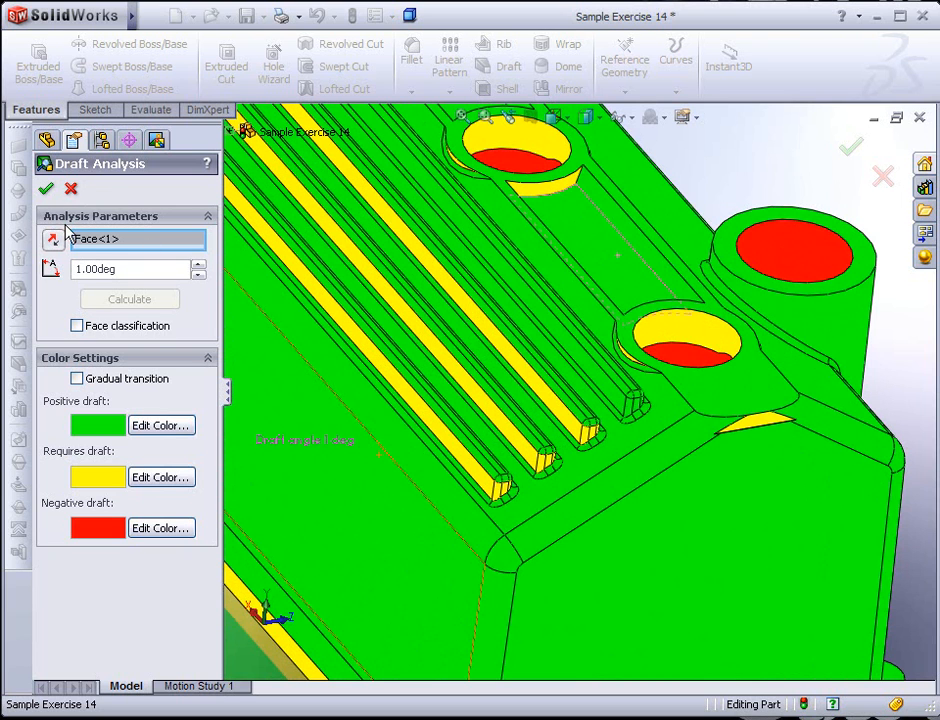
{"action": "left_click", "coordinate": [71, 188]}
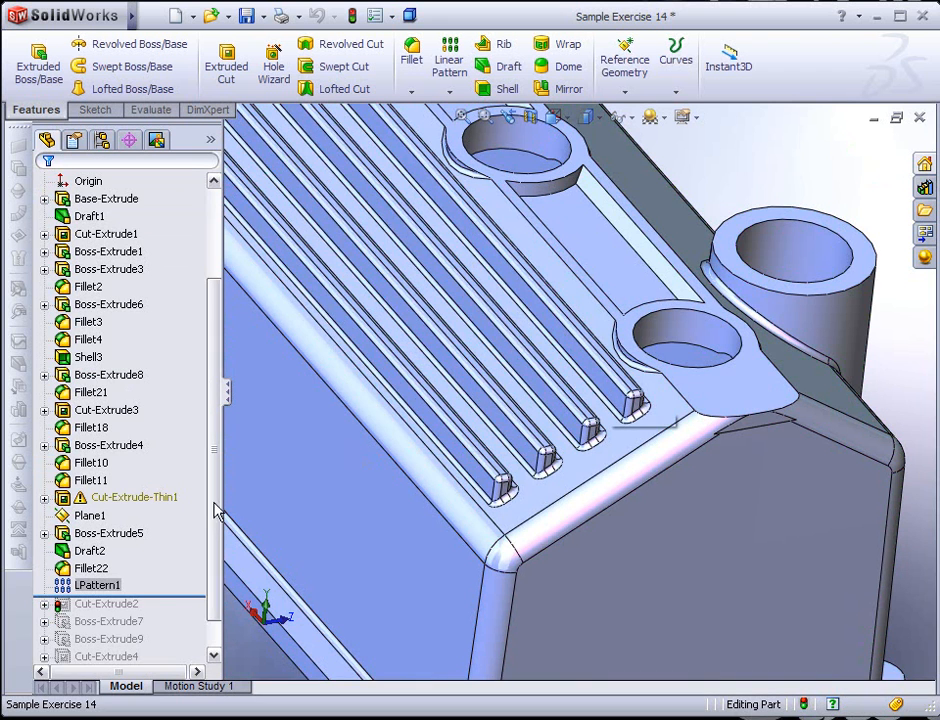
Edit LPattern1 and add the rib's draft, Draft2, to the features it repeats
{"action": "right_click", "coordinate": [84, 587]}
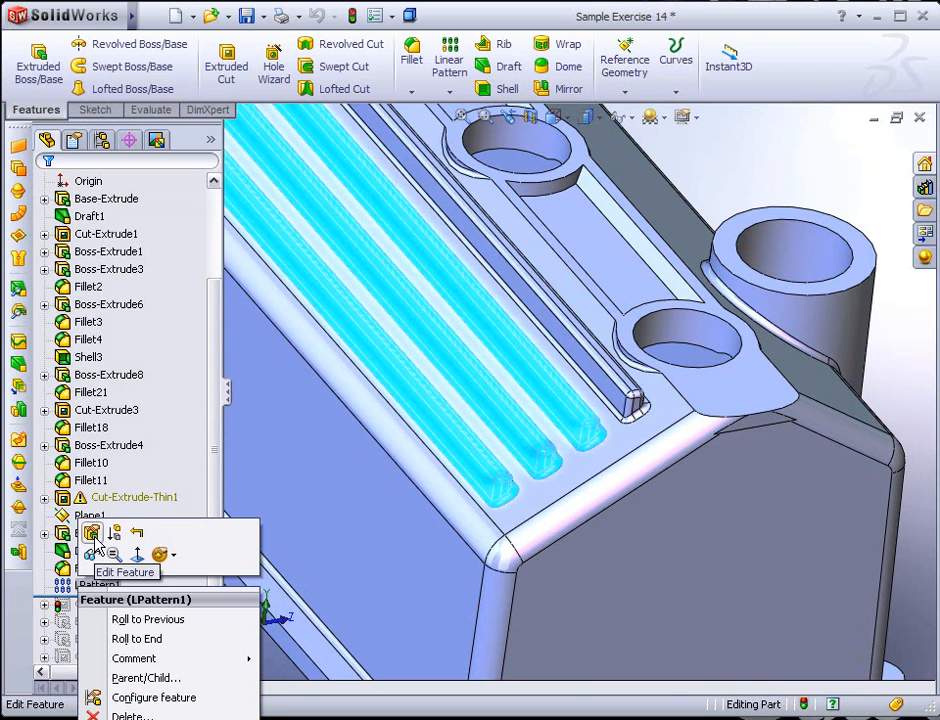
{"action": "left_click", "coordinate": [92, 535]}
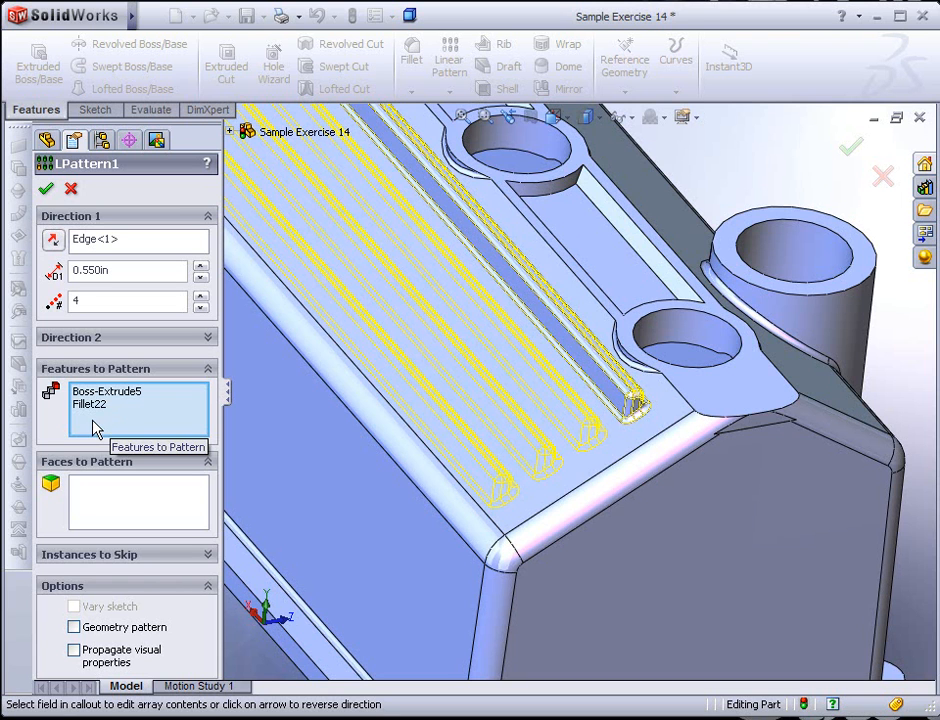
{"action": "left_click", "coordinate": [232, 132]}
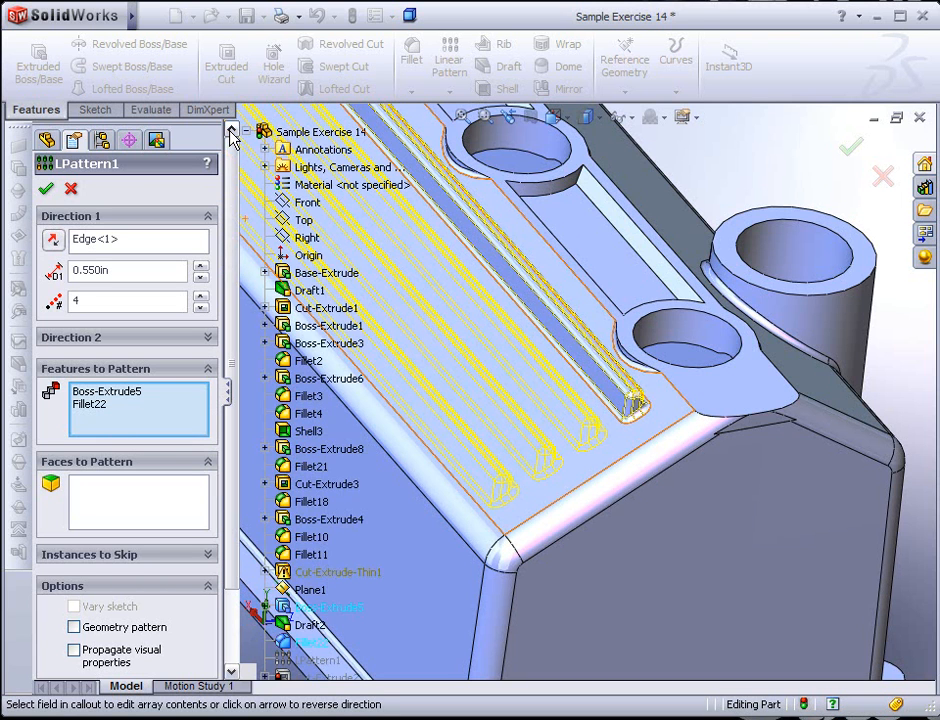
{"action": "left_click", "coordinate": [286, 626]}
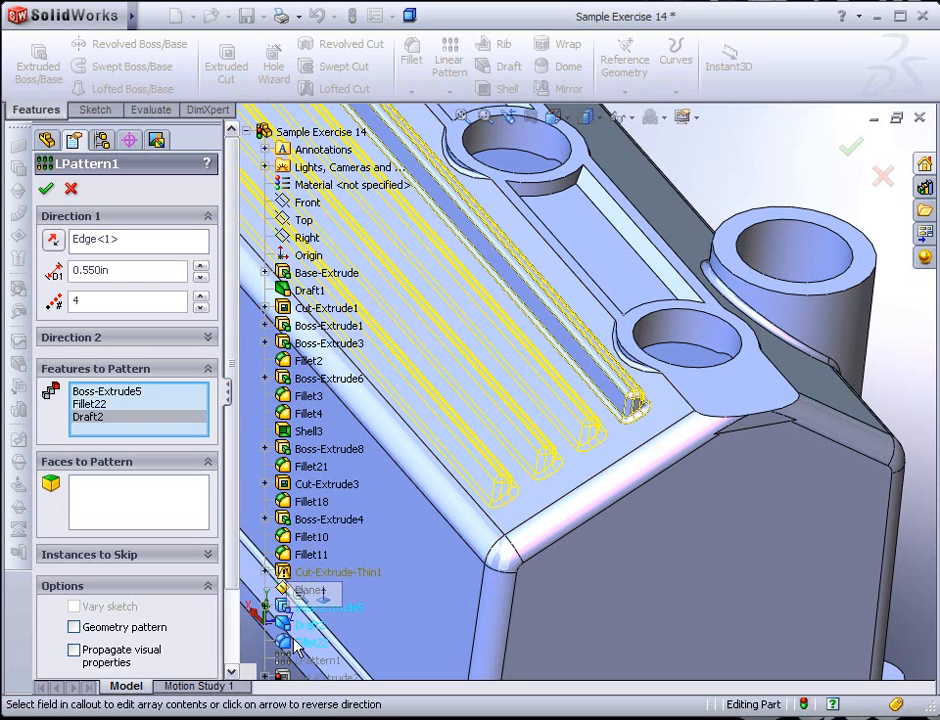
{"action": "left_click", "coordinate": [46, 191]}
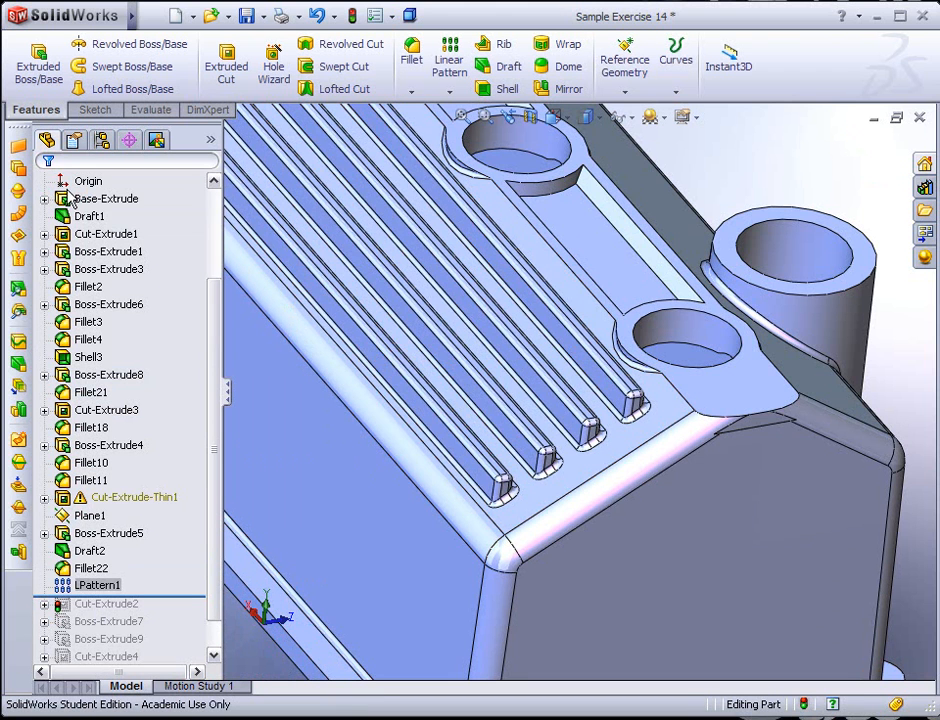
Rerun the 1-degree Draft Analysis on the updated rib pattern, with the recessed channel's floor as direction of pull
{"action": "left_click", "coordinate": [18, 300]}
{"action": "left_click", "coordinate": [625, 275]}
{"action": "left_click", "coordinate": [127, 300]}
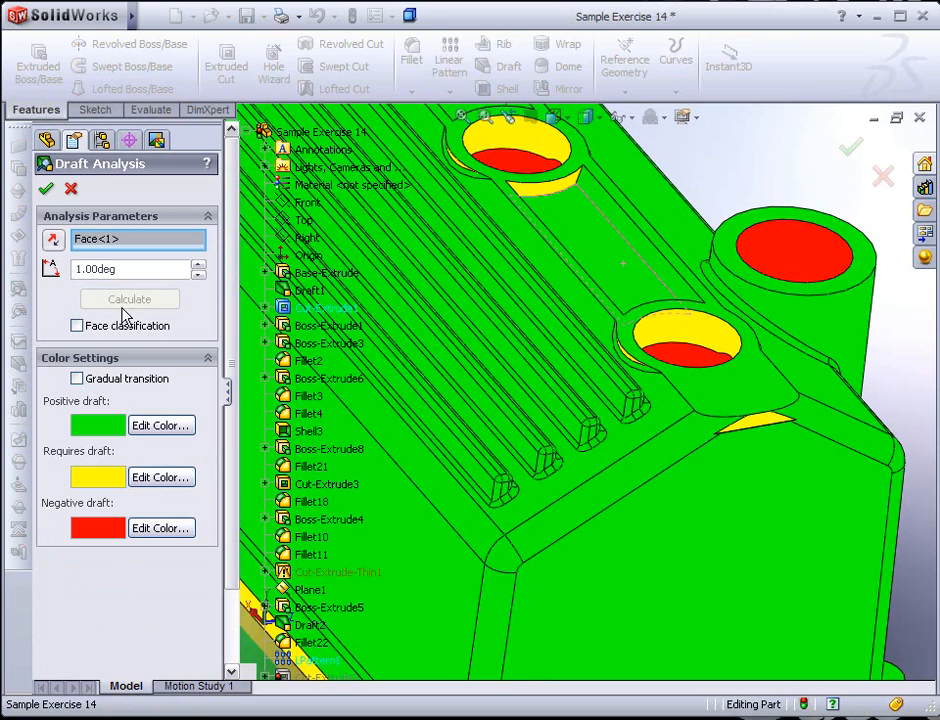
Close the draft analysis and roll the model forward to the end of the feature history, past Cut-Extrude5
{"action": "left_click", "coordinate": [46, 189]}
{"action": "left_click", "coordinate": [427, 569]}
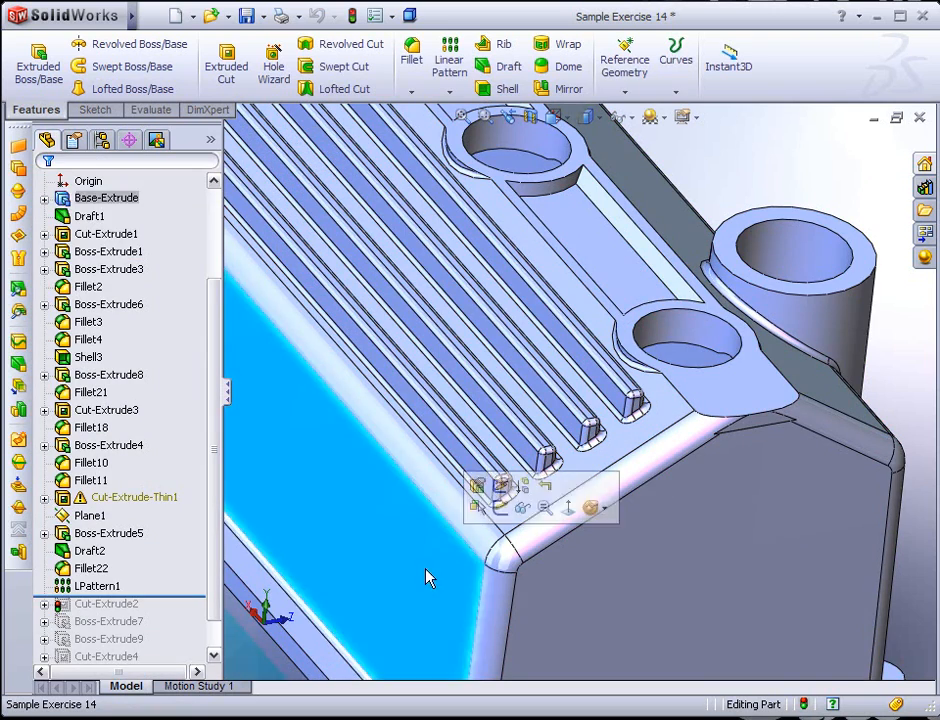
{"action": "scroll", "coordinate": [427, 569], "scroll_direction": "up", "scroll_amount": 8}
{"action": "left_click", "coordinate": [427, 569]}
{"action": "scroll", "coordinate": [468, 445], "scroll_direction": "down", "scroll_amount": 4}
{"action": "scroll", "coordinate": [547, 445], "scroll_direction": "down", "scroll_amount": 3}
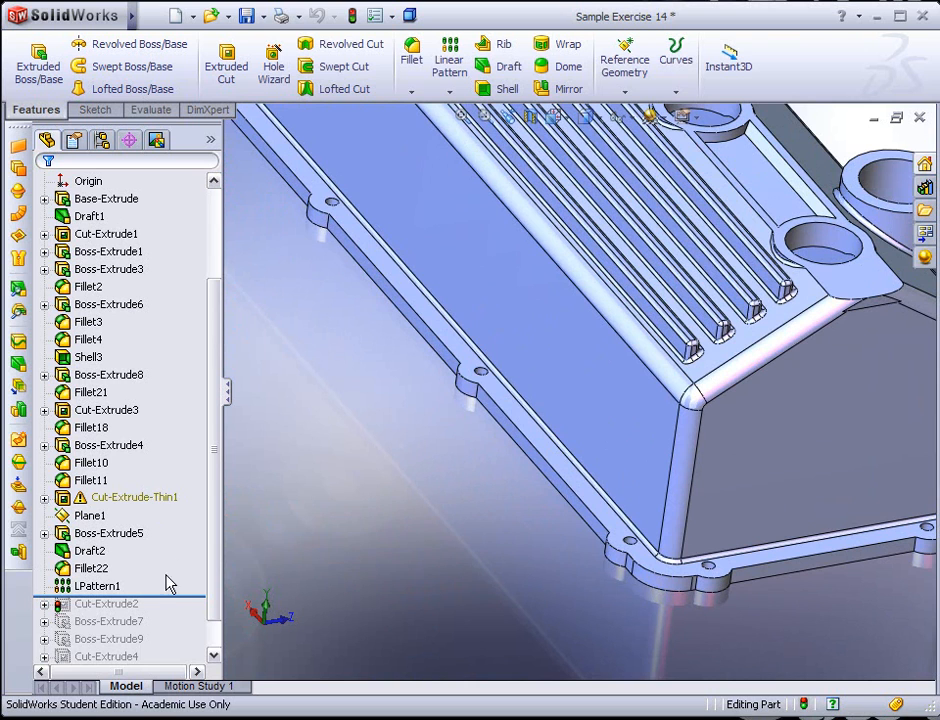
{"action": "left_click_drag", "start_coordinate": [178, 596], "coordinate": [168, 651]}
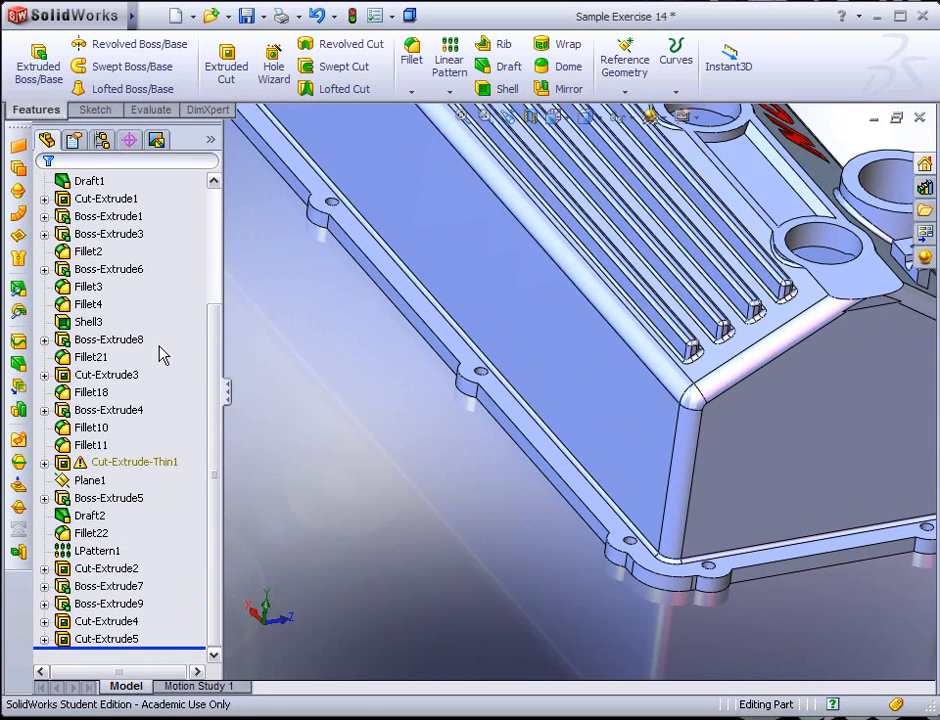
Draft the mounting flange by 1 degree using its bottom face as neutral plane, pull direction reversed, and Outer Faces propagation
{"action": "left_click", "coordinate": [19, 365]}
{"action": "middle_click_drag", "start_coordinate": [409, 510], "coordinate": [518, 553]}
{"action": "left_click", "coordinate": [575, 380]}
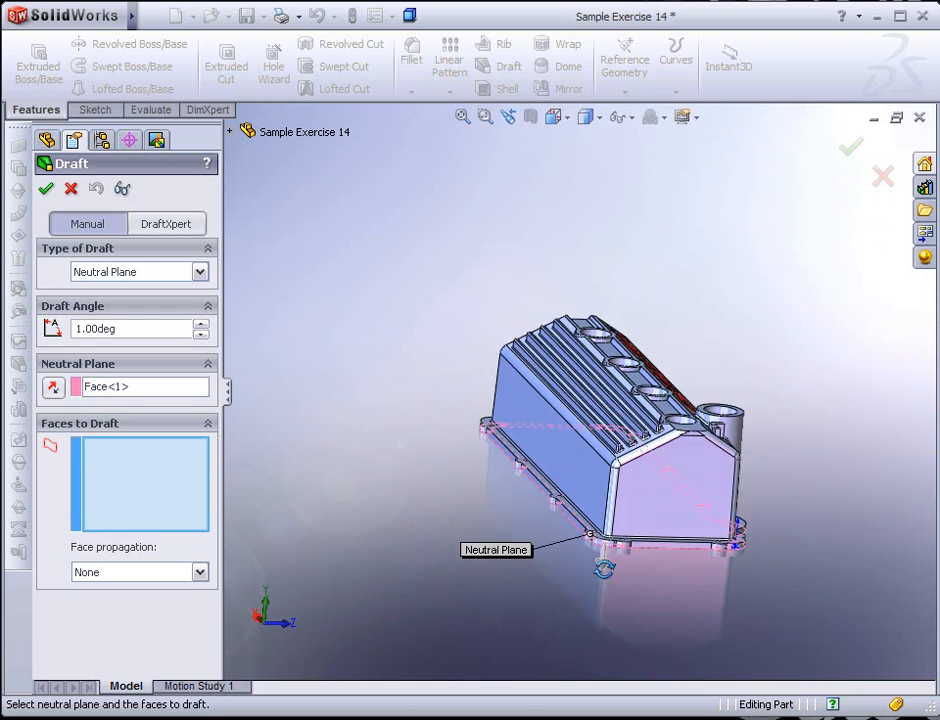
{"action": "scroll", "coordinate": [604, 556], "scroll_direction": "down", "scroll_amount": 5}
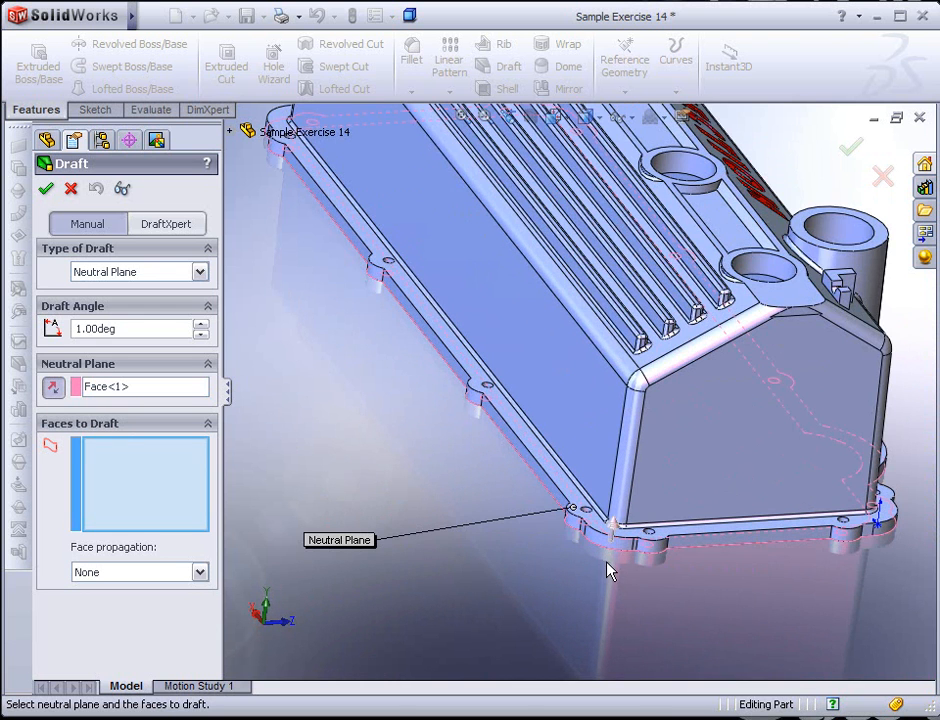
{"action": "scroll", "coordinate": [575, 515], "scroll_direction": "down", "scroll_amount": 2}
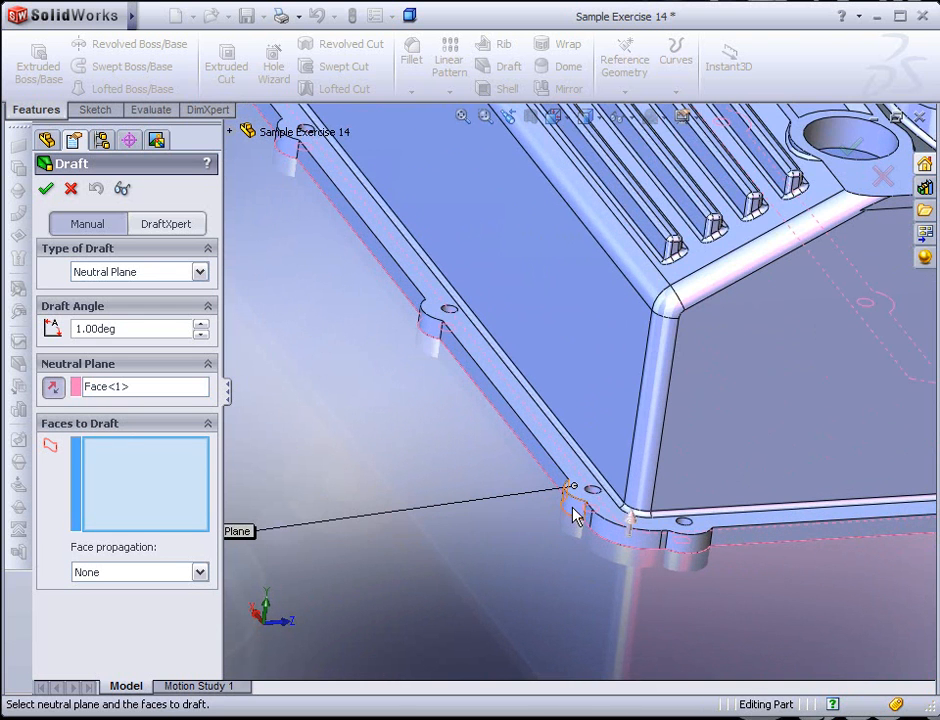
{"action": "left_click", "coordinate": [130, 571]}
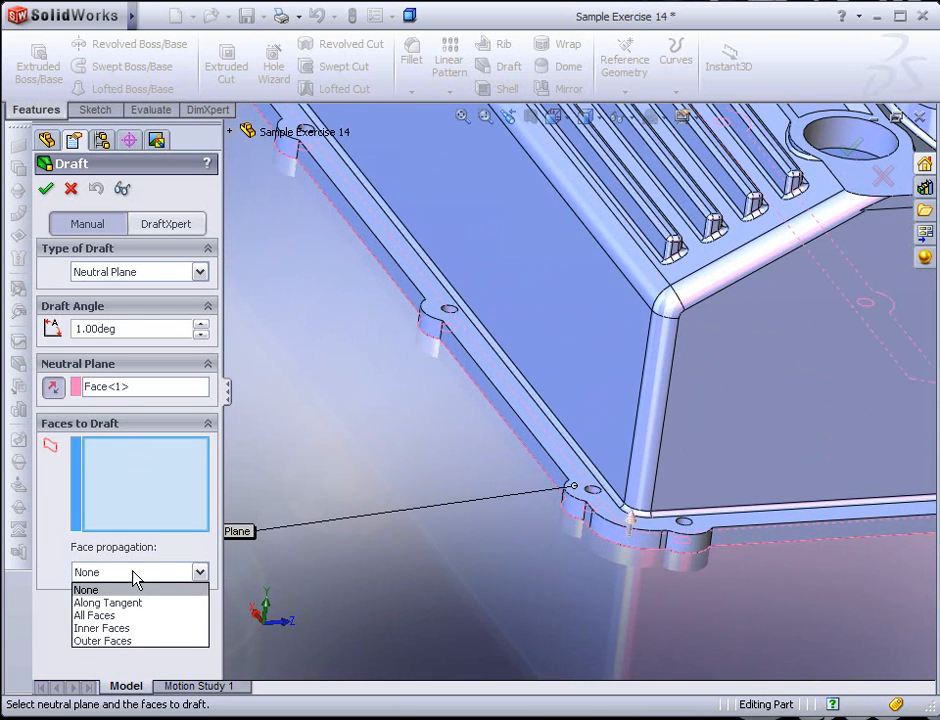
{"action": "left_click", "coordinate": [104, 641]}
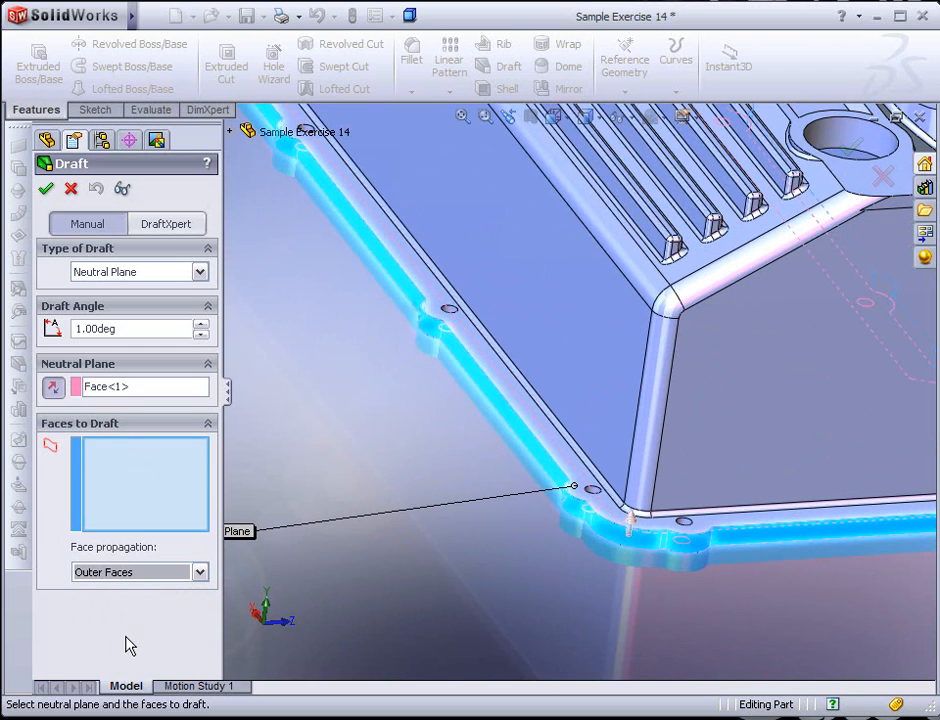
{"action": "left_click", "coordinate": [45, 188]}
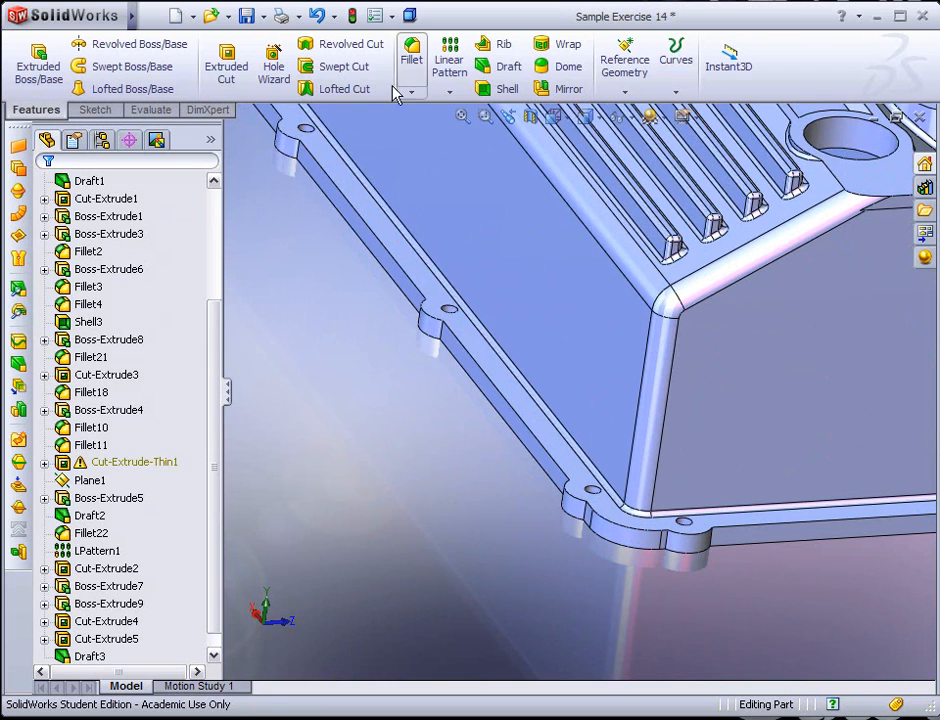
Fillet all edges of the mounting flange's top face, including the bolt hole rims, with a 0.060 in constant radius
{"action": "left_click", "coordinate": [411, 52]}
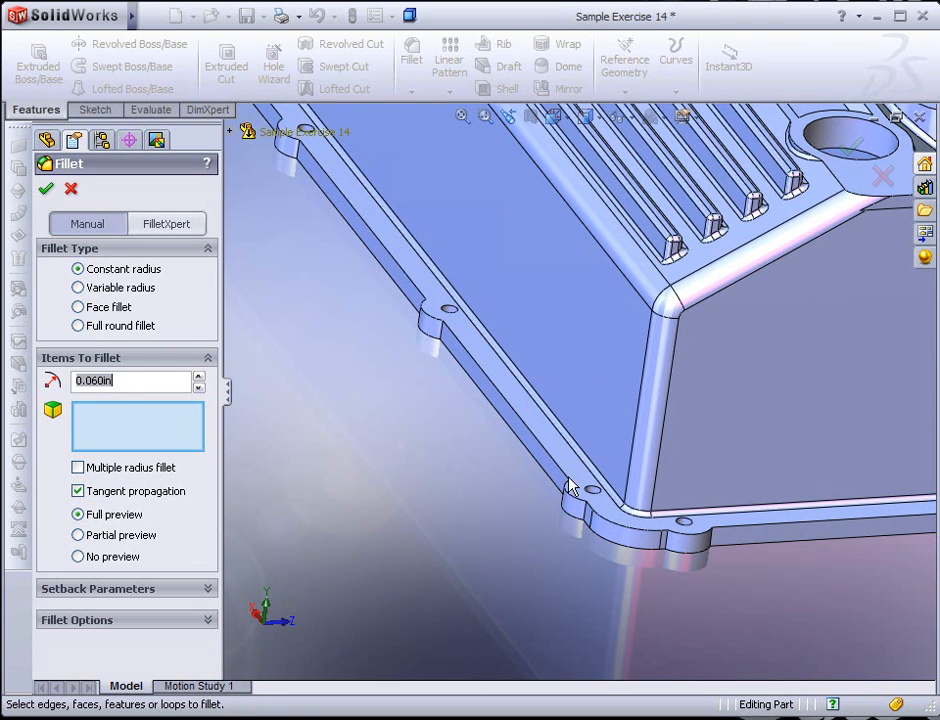
{"action": "left_click", "coordinate": [612, 521]}
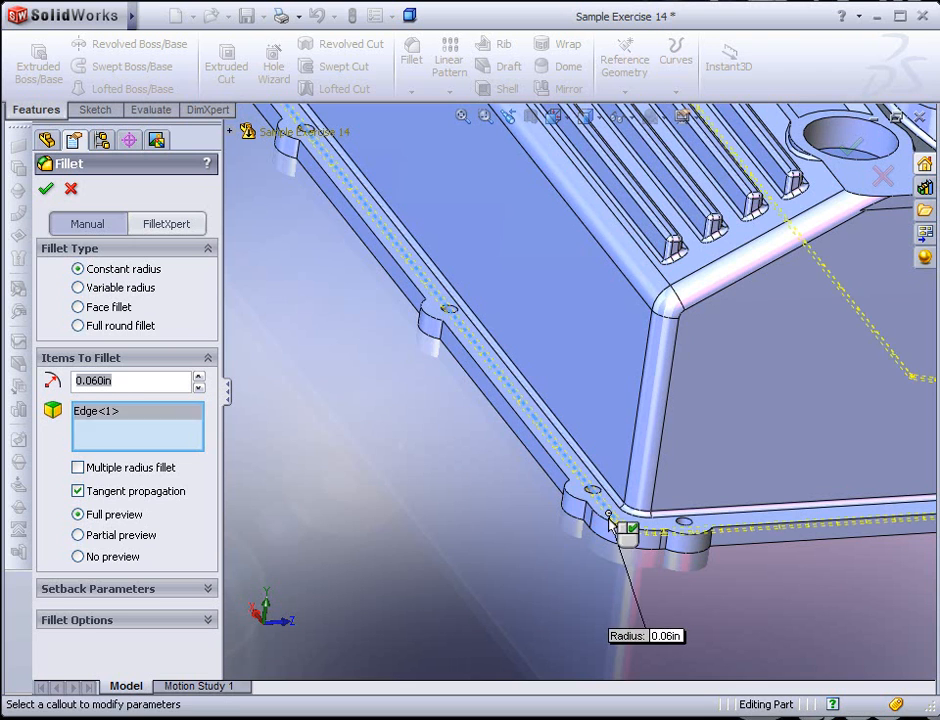
{"action": "middle_click_drag", "start_coordinate": [621, 524], "coordinate": [567, 518]}
{"action": "right_click", "coordinate": [143, 432]}
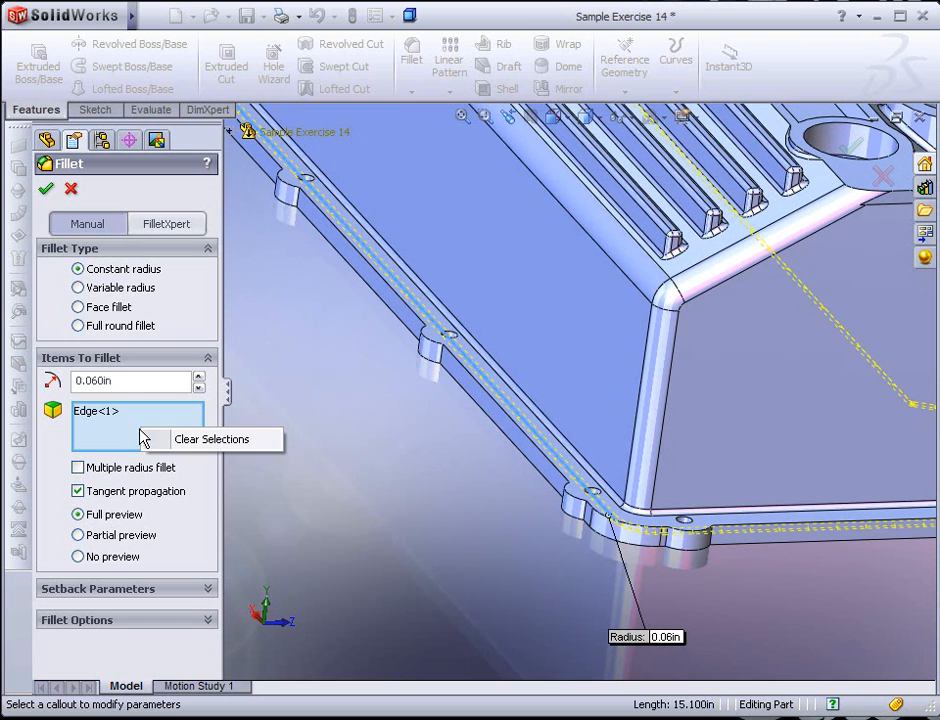
{"action": "left_click", "coordinate": [176, 443]}
{"action": "left_click", "coordinate": [549, 458]}
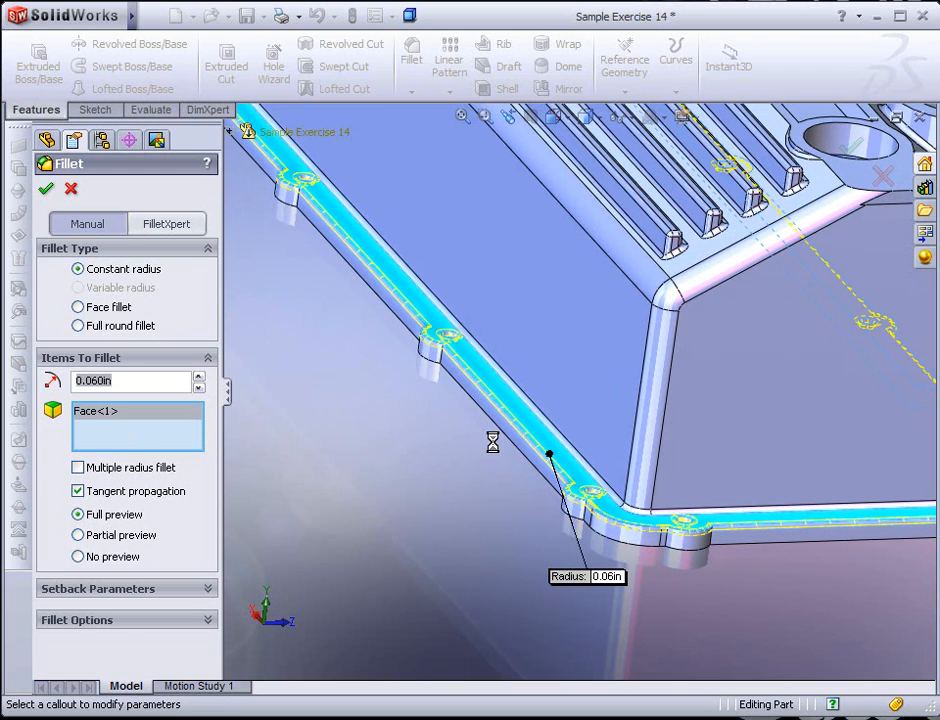
{"action": "middle_click_drag", "start_coordinate": [493, 441], "coordinate": [504, 461]}
{"action": "scroll", "coordinate": [504, 461], "scroll_direction": "up", "scroll_amount": 3}
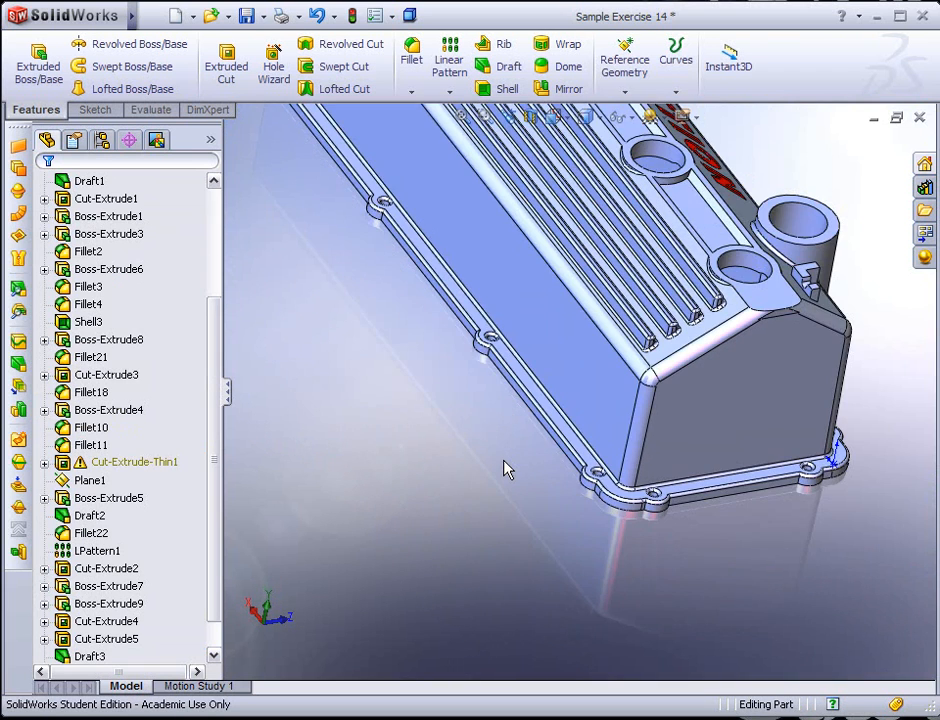
{"action": "scroll", "coordinate": [607, 473], "scroll_direction": "down", "scroll_amount": 5}
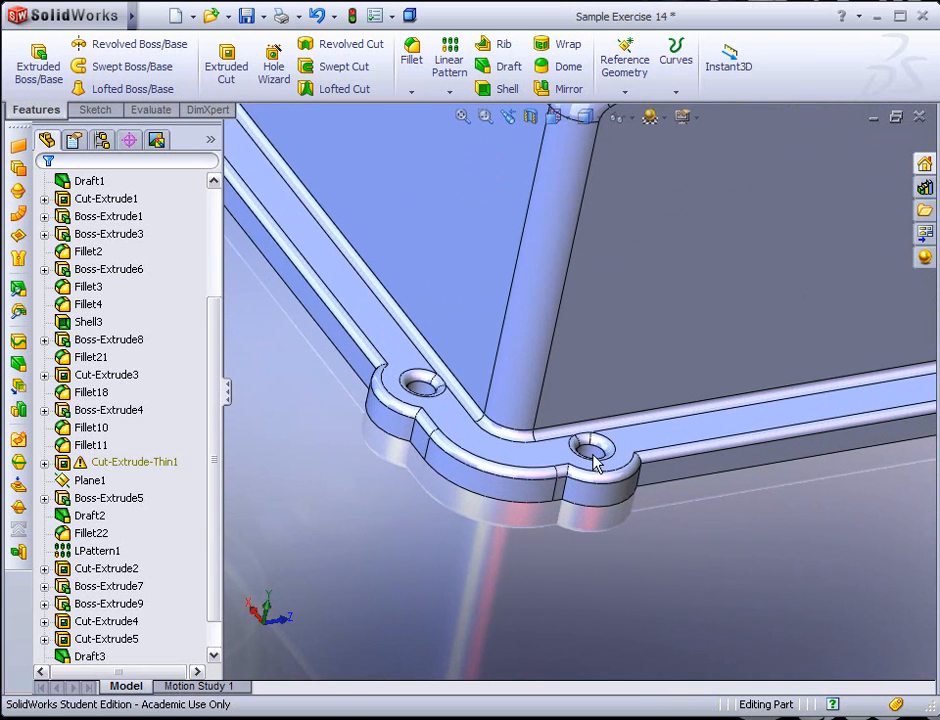
Start a 0.060 in Fillet on the three edges meeting at the inner corner of the small bracket beside the filler tube
{"action": "scroll", "coordinate": [650, 495], "scroll_direction": "up", "scroll_amount": 10}
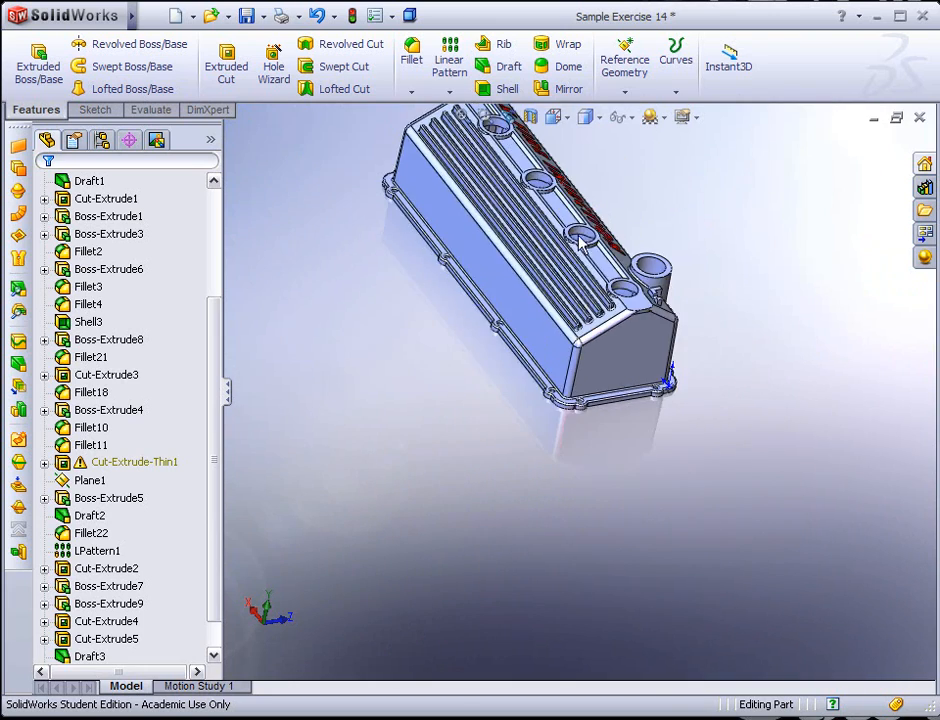
{"action": "scroll", "coordinate": [580, 282], "scroll_direction": "down", "scroll_amount": 5}
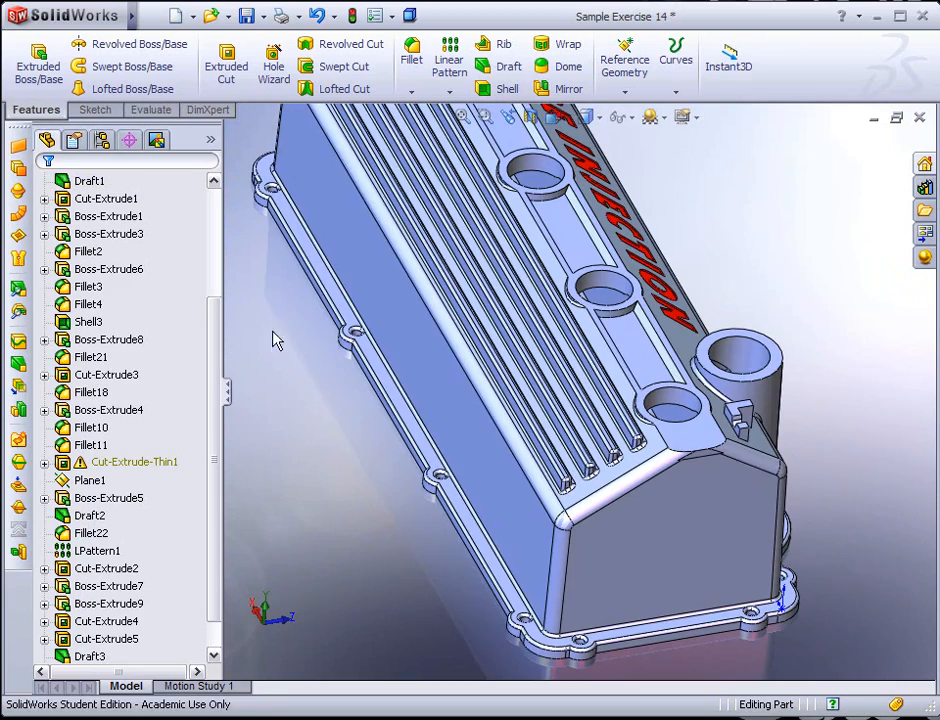
{"action": "middle_click_drag", "start_coordinate": [336, 384], "coordinate": [275, 400]}
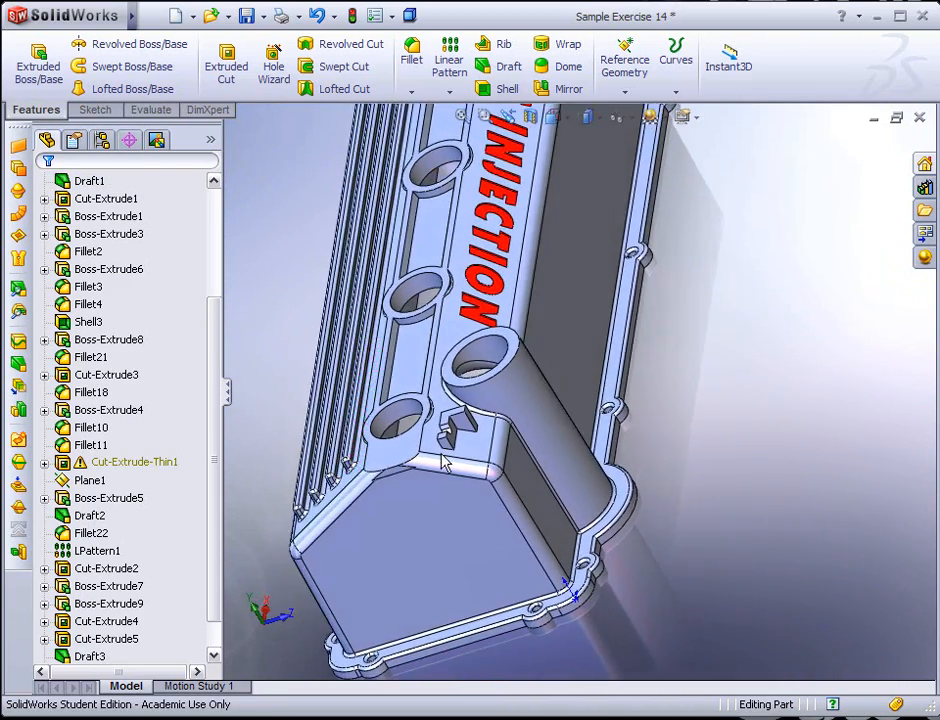
{"action": "scroll", "coordinate": [478, 426], "scroll_direction": "down", "scroll_amount": 10}
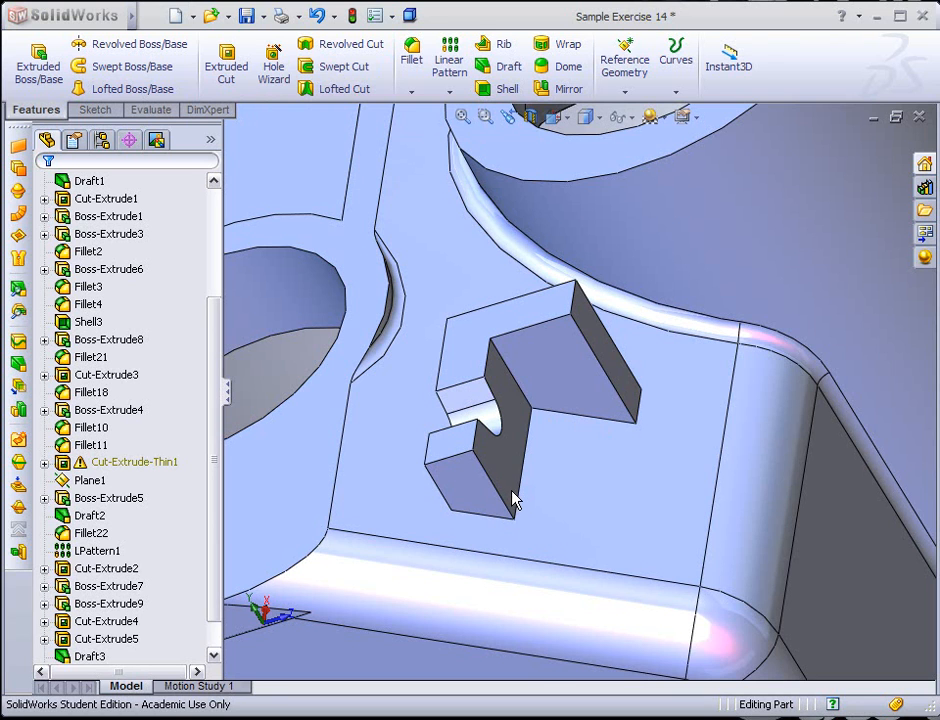
{"action": "left_click", "coordinate": [527, 440]}
{"action": "left_click", "coordinate": [557, 412], "text": "ctrl"}
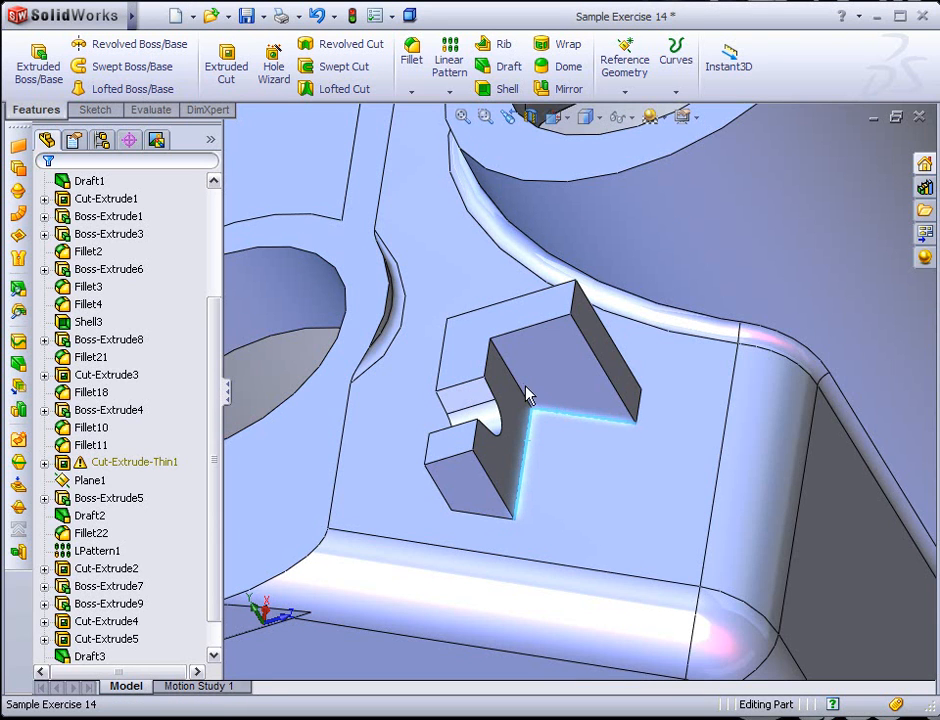
{"action": "left_click", "coordinate": [518, 388], "text": "ctrl"}
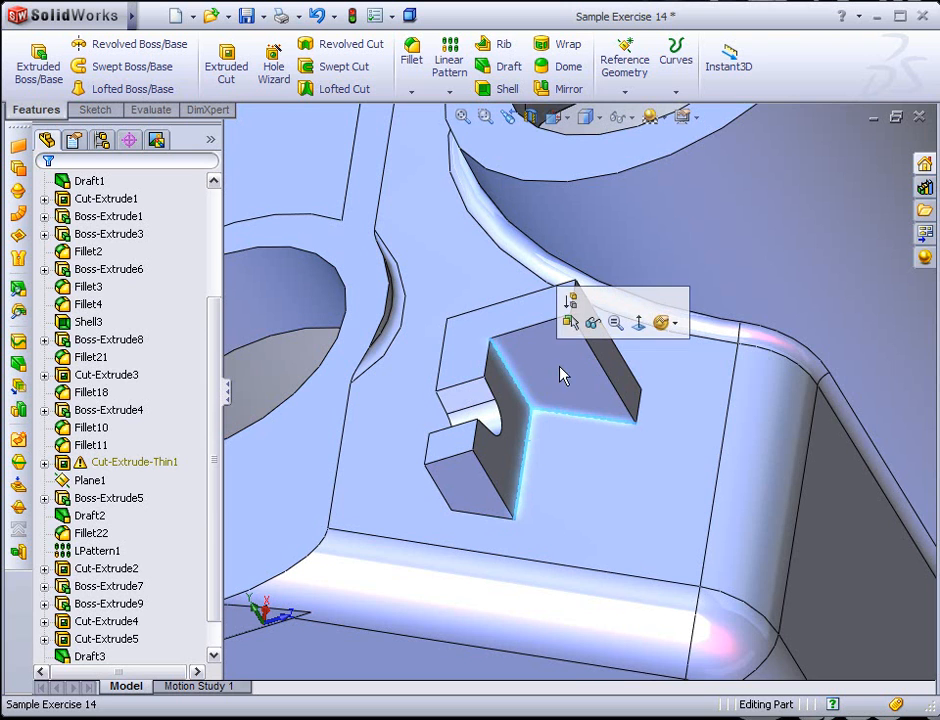
{"action": "left_click", "coordinate": [411, 55]}
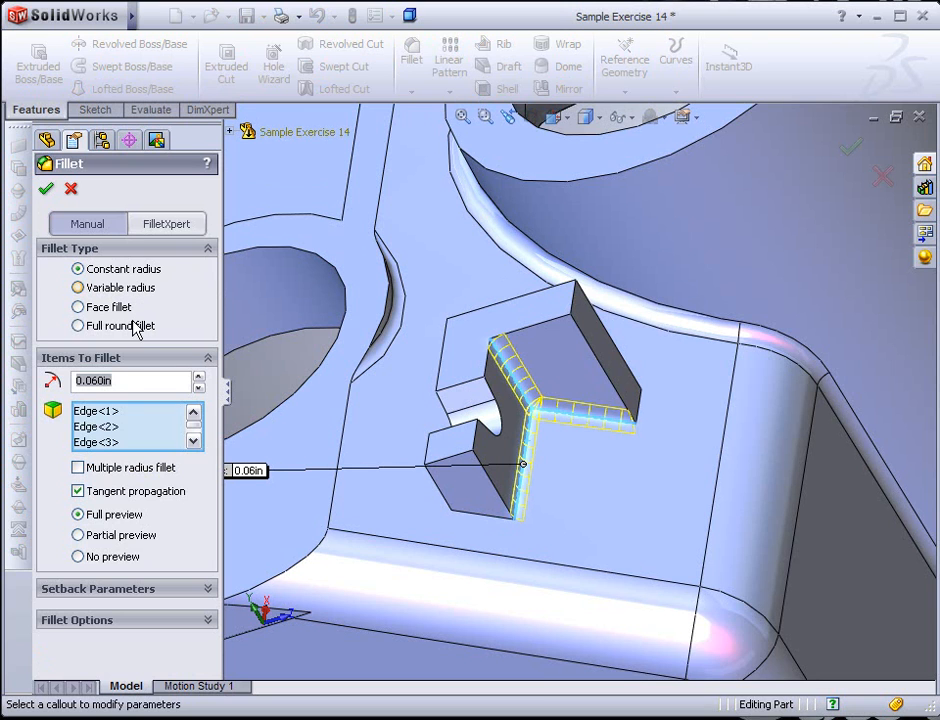
Add a setback at the vertex shared by the three bracket edges, assigning 0.060 in to each, and move its callouts clear of the geometry
{"action": "left_click", "coordinate": [209, 590]}
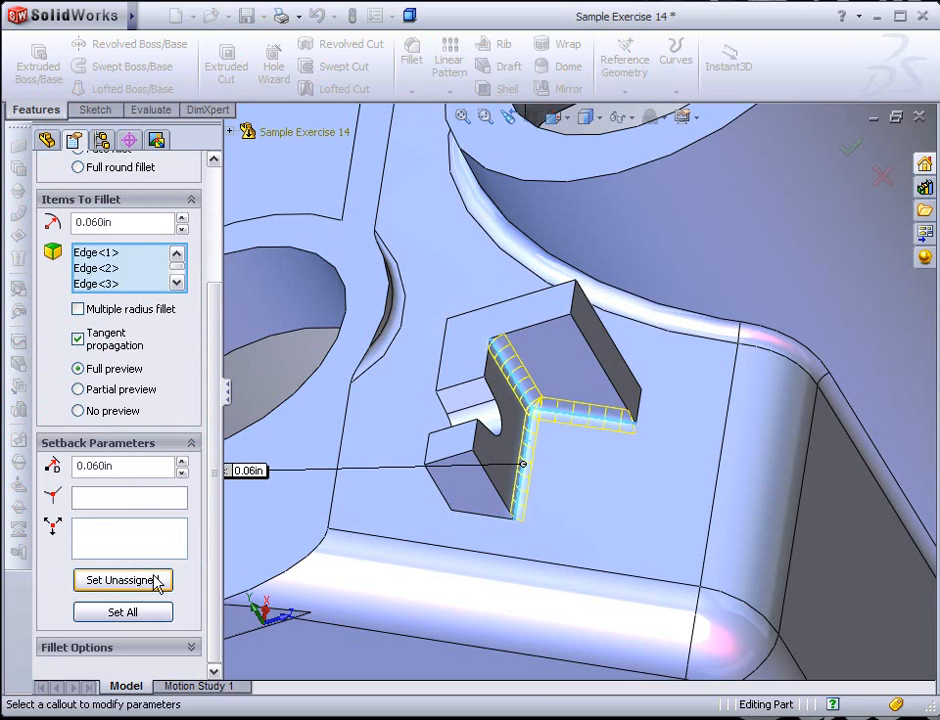
{"action": "left_click", "coordinate": [119, 500]}
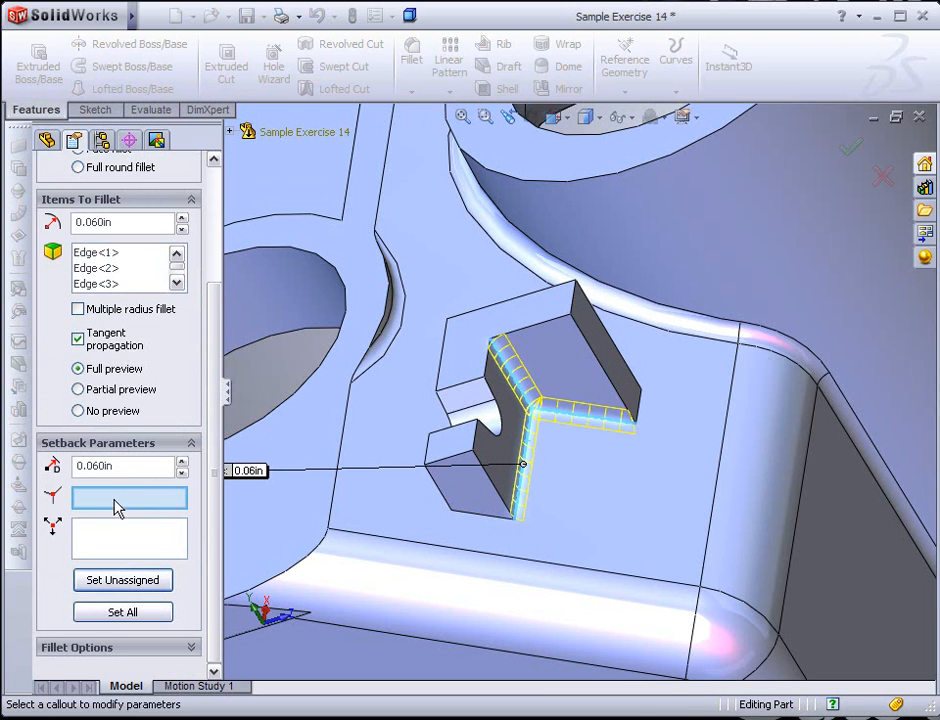
{"action": "left_click", "coordinate": [532, 408]}
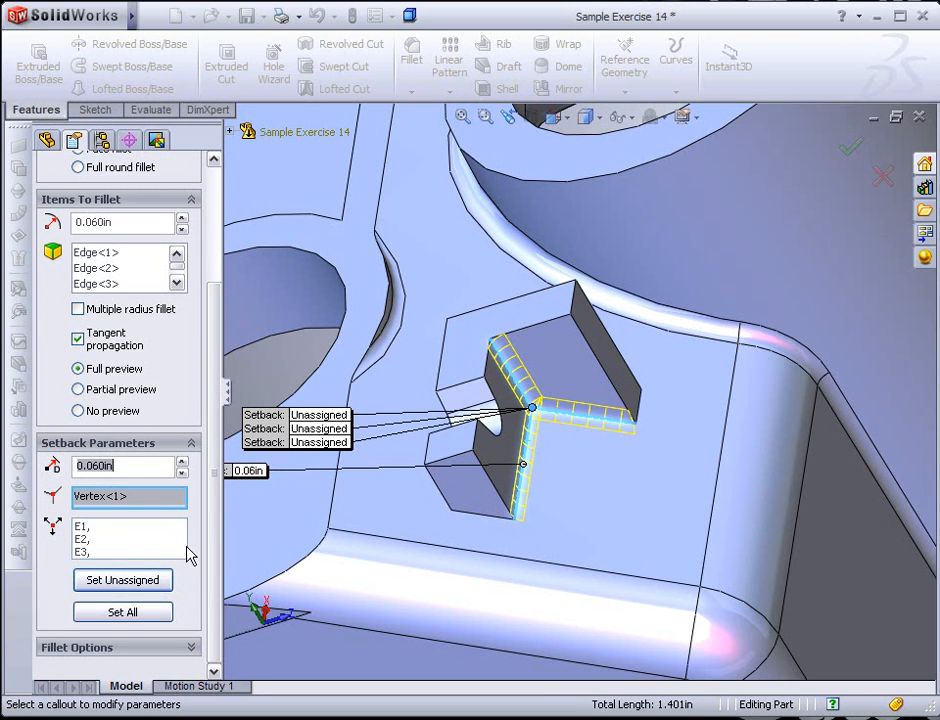
{"action": "left_click", "coordinate": [137, 578]}
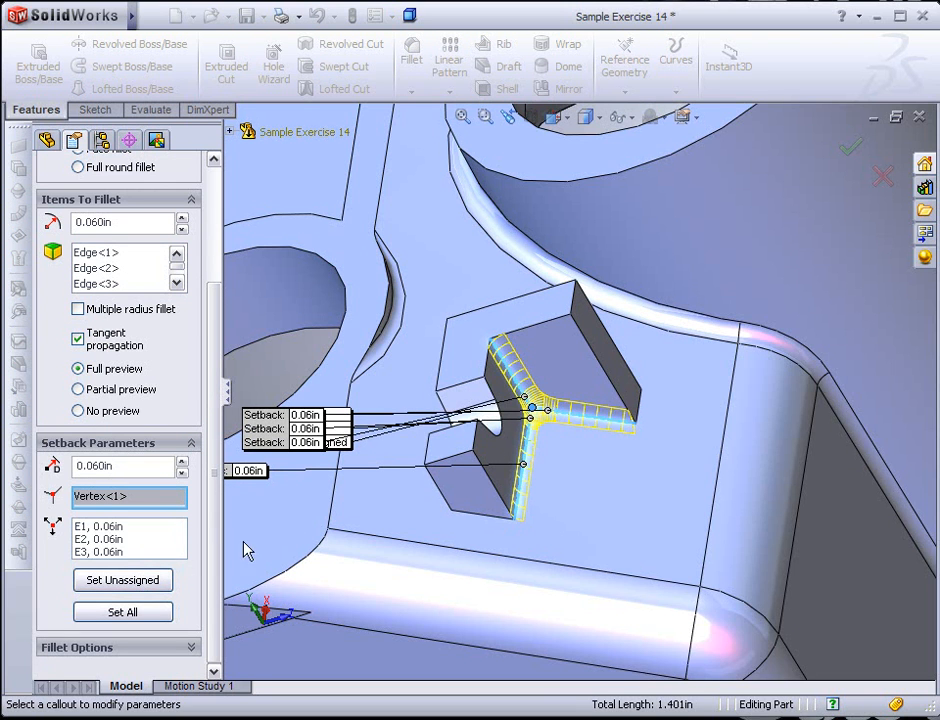
{"action": "scroll", "coordinate": [552, 413], "scroll_direction": "up", "scroll_amount": 2}
{"action": "scroll", "coordinate": [541, 415], "scroll_direction": "down", "scroll_amount": 1}
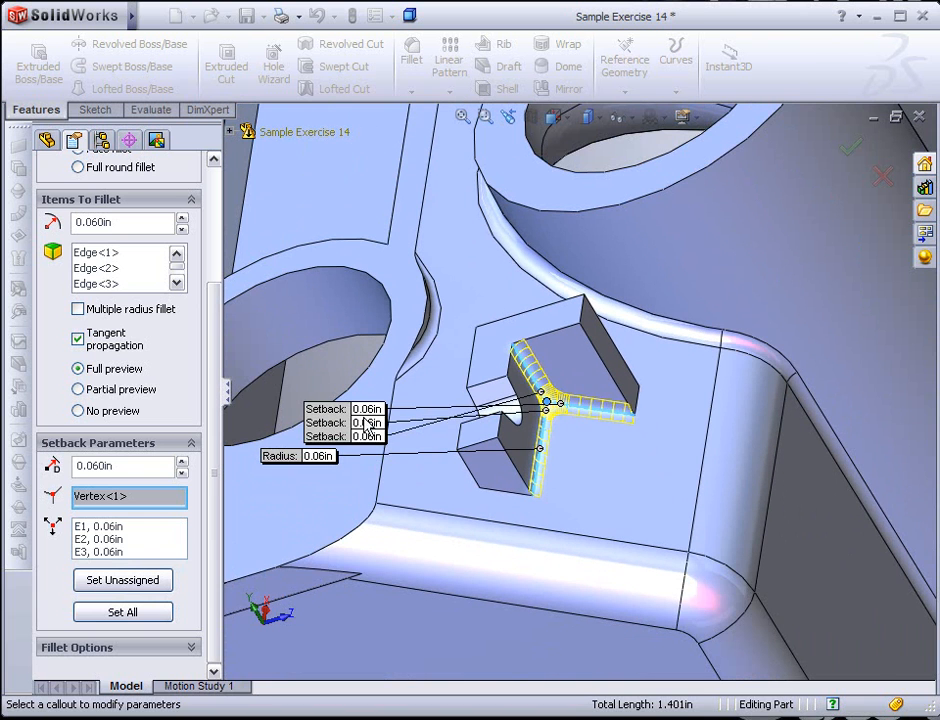
{"action": "left_click_drag", "start_coordinate": [378, 424], "coordinate": [690, 400]}
{"action": "scroll", "coordinate": [612, 418], "scroll_direction": "up", "scroll_amount": 2}
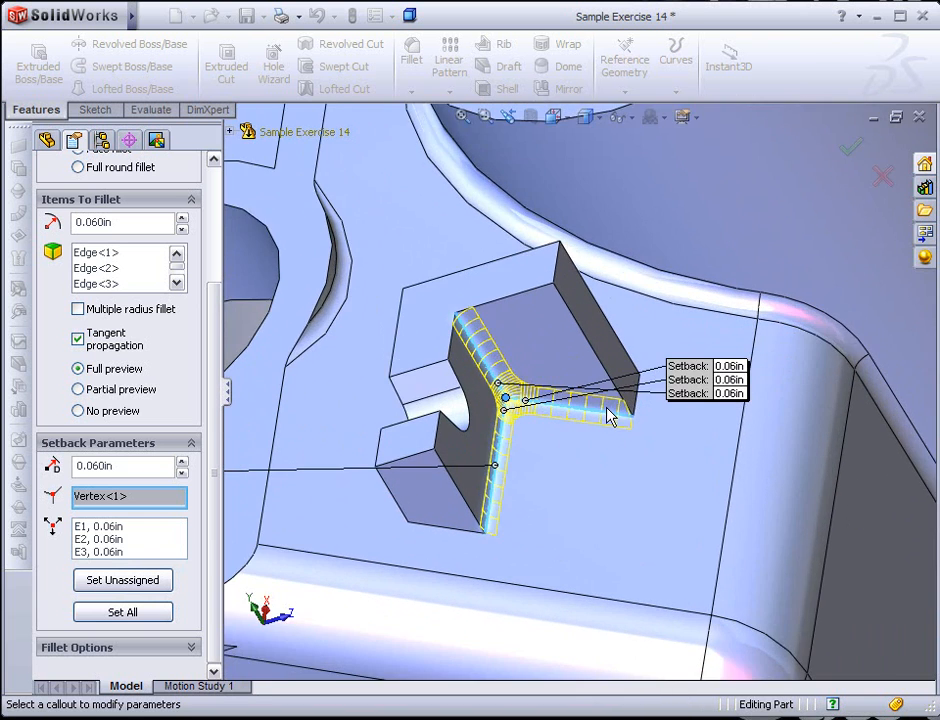
{"action": "scroll", "coordinate": [545, 407], "scroll_direction": "up", "scroll_amount": 2}
{"action": "scroll", "coordinate": [697, 386], "scroll_direction": "up", "scroll_amount": 2}
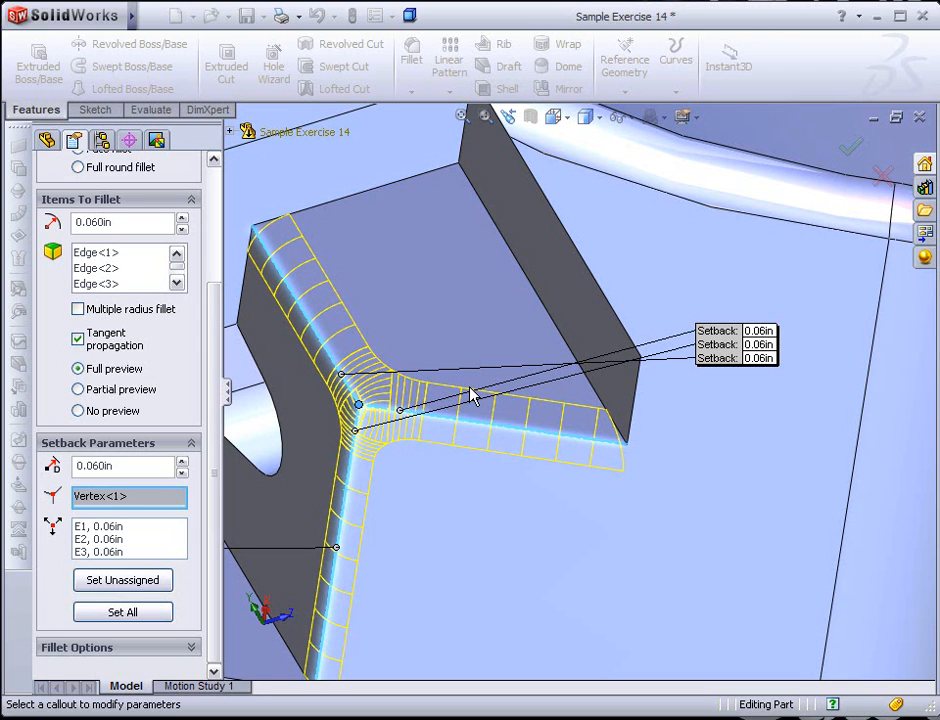
Set the setback distance of the first bracket edge (E1) to 0.25 in and of the second (E2) to 0.4 in
{"action": "left_click", "coordinate": [760, 331]}
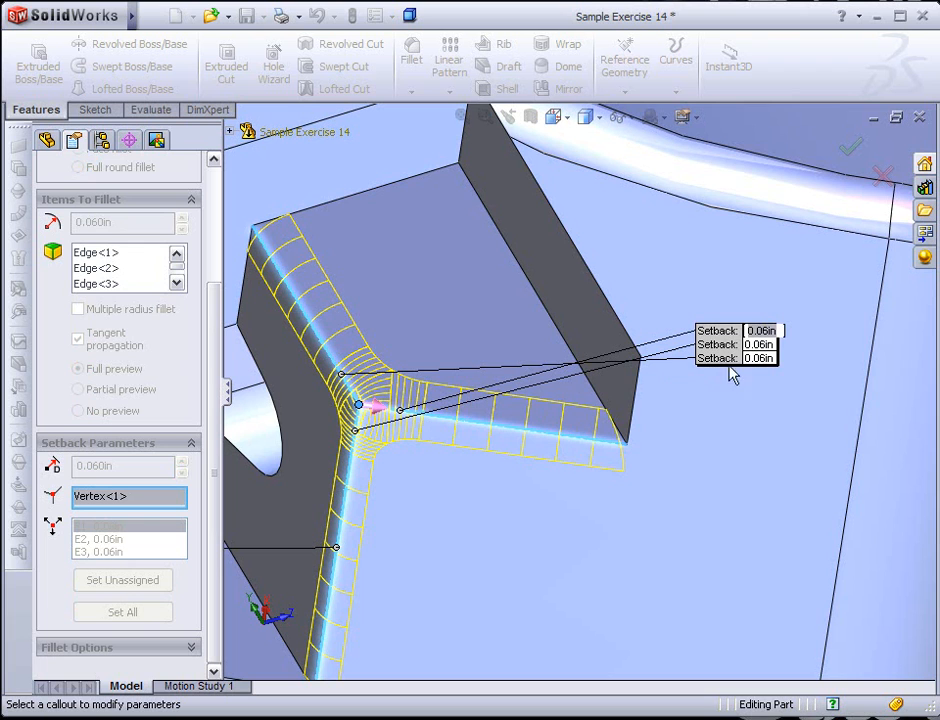
{"action": "type", "text": ".25"}
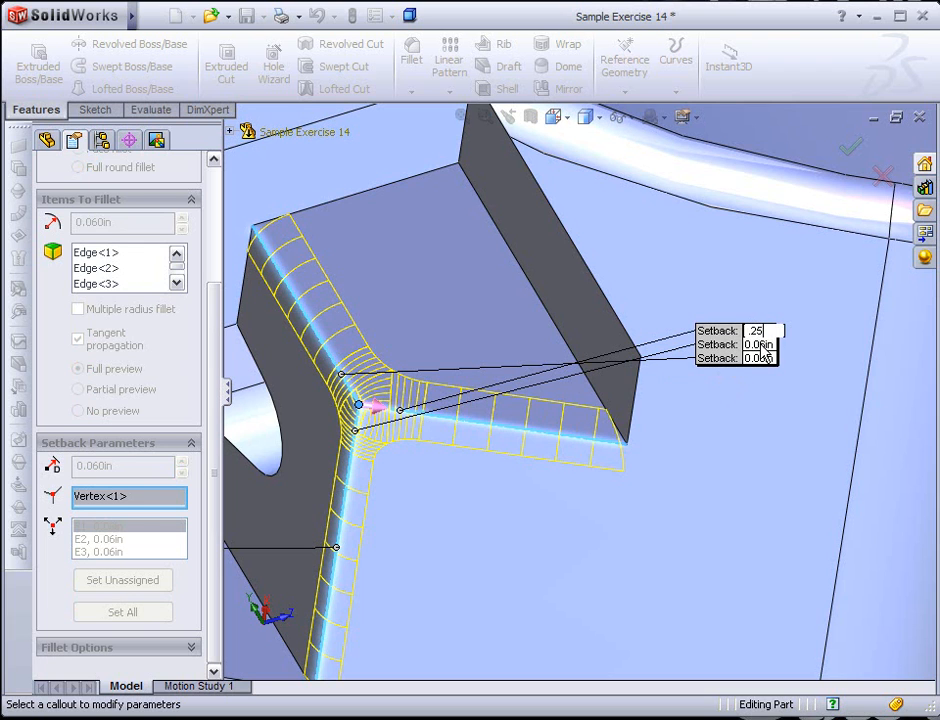
{"action": "key", "text": "Return"}
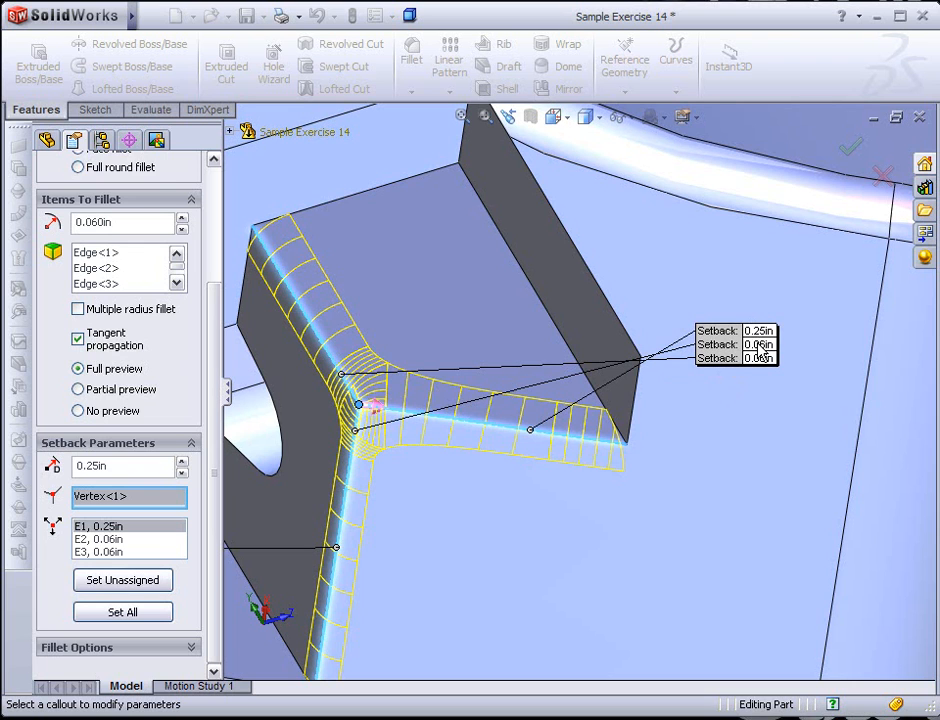
{"action": "left_click", "coordinate": [759, 344]}
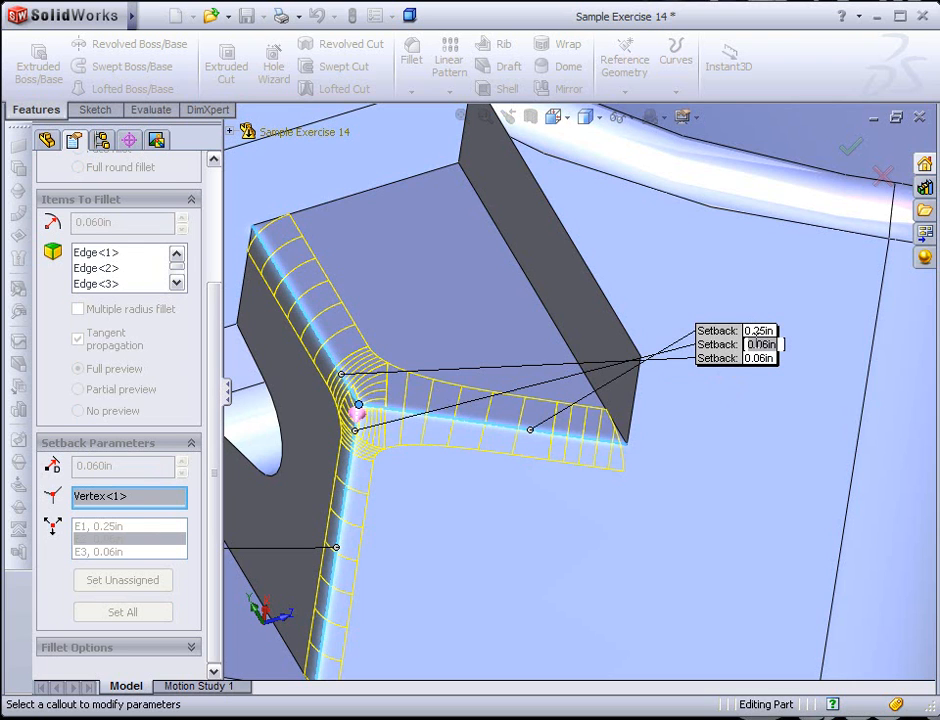
{"action": "key", "text": "BackSpace"}
{"action": "type", "text": ".4"}
{"action": "key", "text": "Return"}
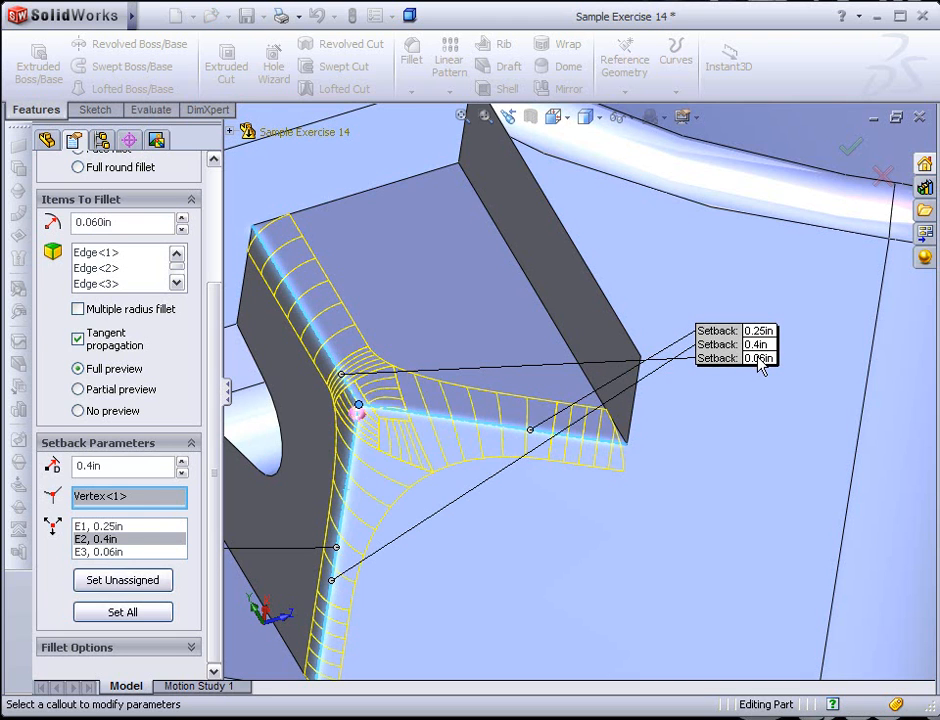
Set the third bracket edge's setback distance (E3) to 0.25 in and apply the setback fillet
{"action": "left_click", "coordinate": [759, 359]}
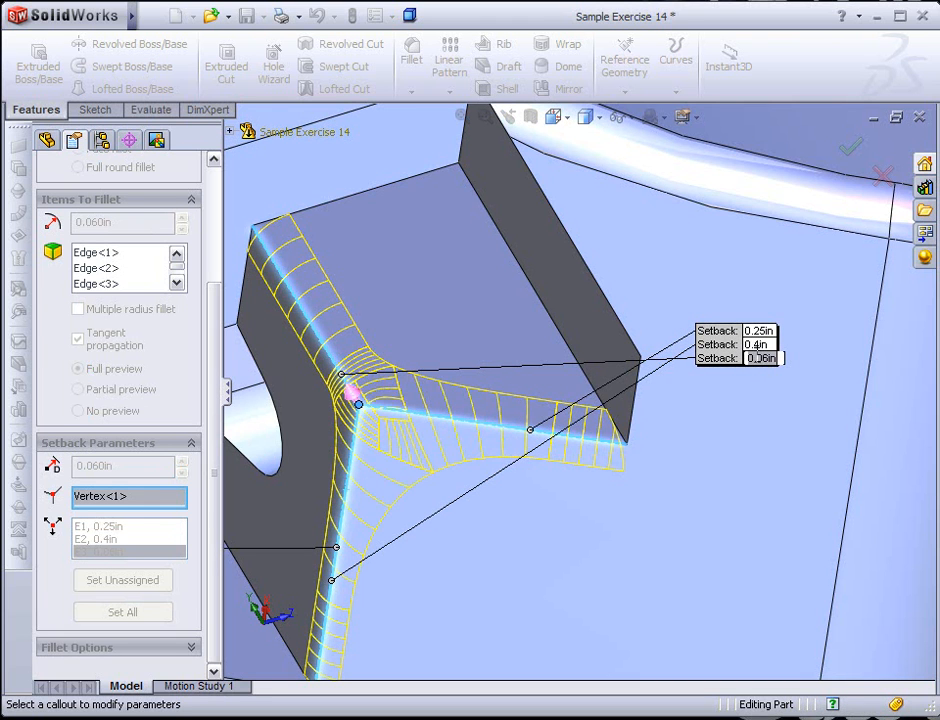
{"action": "type", "text": ".25"}
{"action": "key", "text": "Return"}
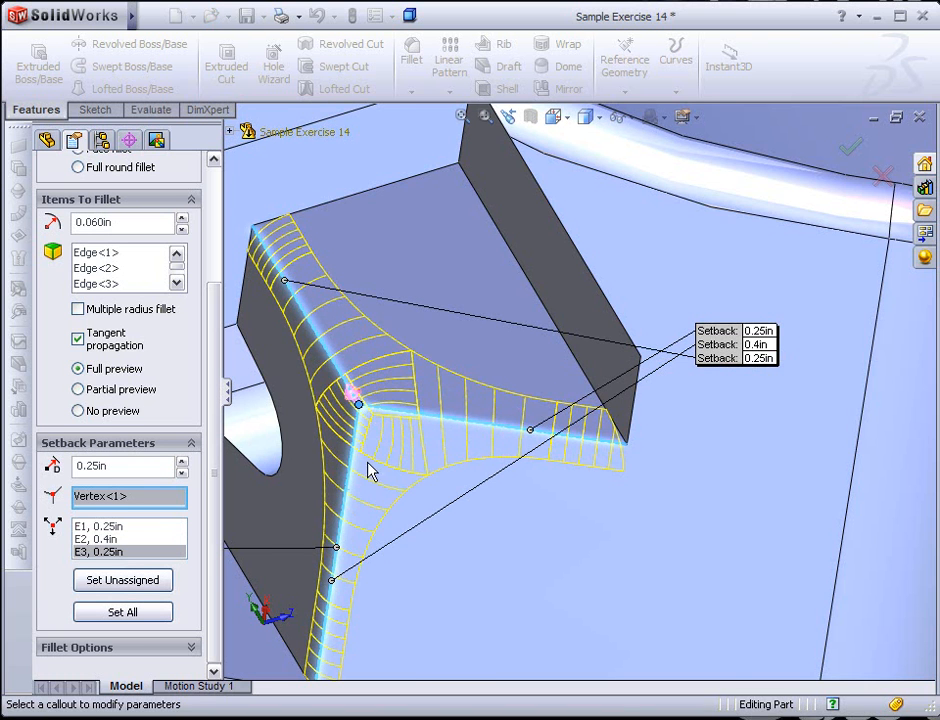
{"action": "middle_click_drag", "start_coordinate": [350, 500], "coordinate": [405, 460]}
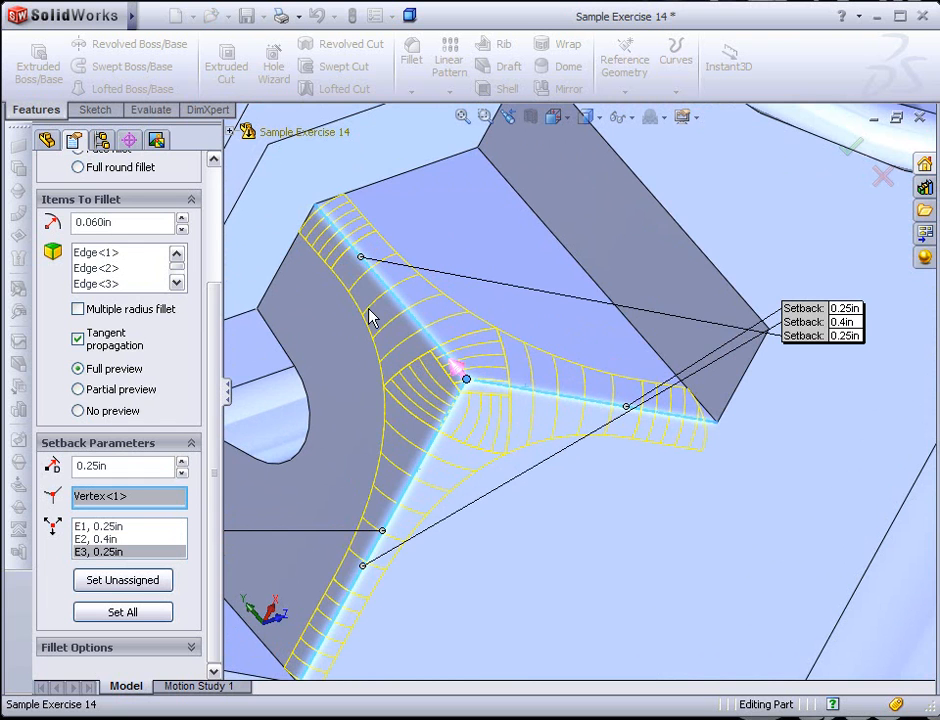
{"action": "scroll", "coordinate": [206, 319], "scroll_direction": "up", "scroll_amount": 5}
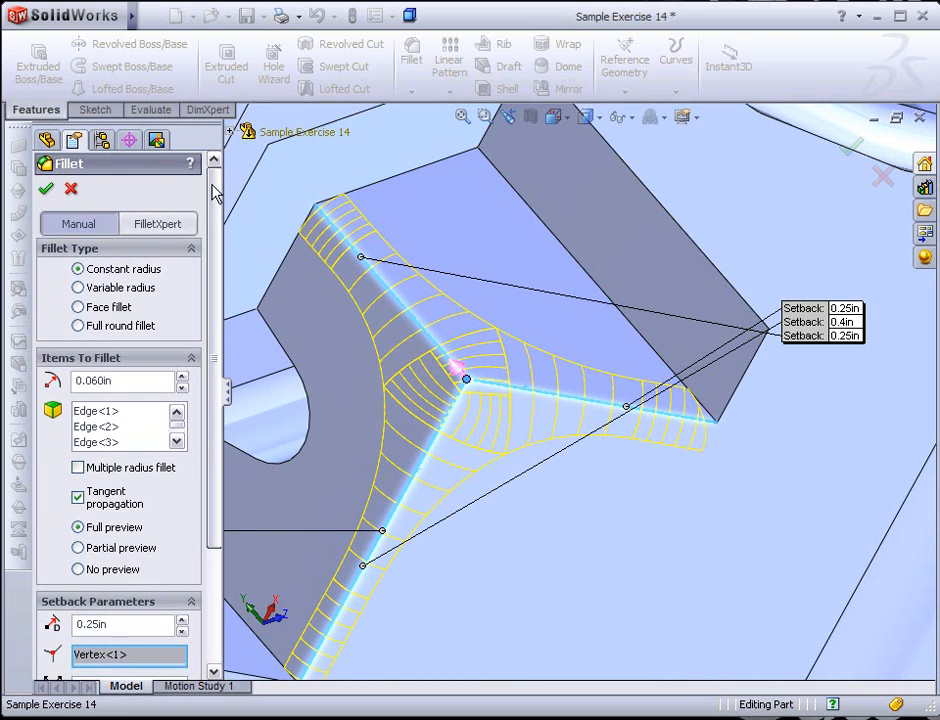
{"action": "left_click", "coordinate": [46, 192]}
{"action": "middle_click_drag", "start_coordinate": [404, 390], "coordinate": [550, 405]}
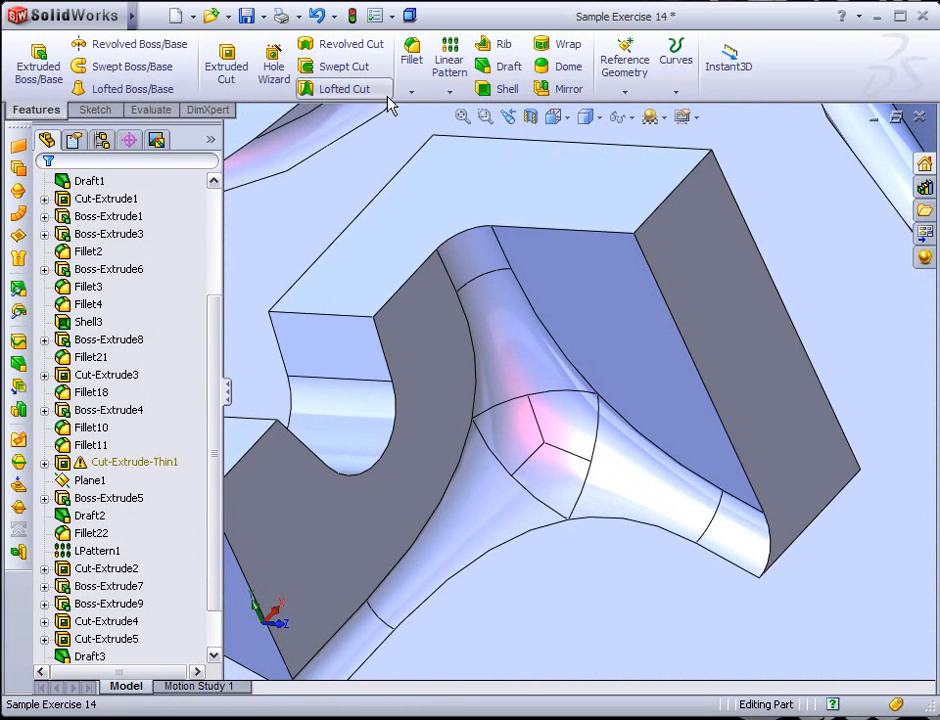
Fillet the bracket's remaining base edges at both arm ends and along the outer sides with a 0.060 in constant radius
{"action": "left_click", "coordinate": [414, 58]}
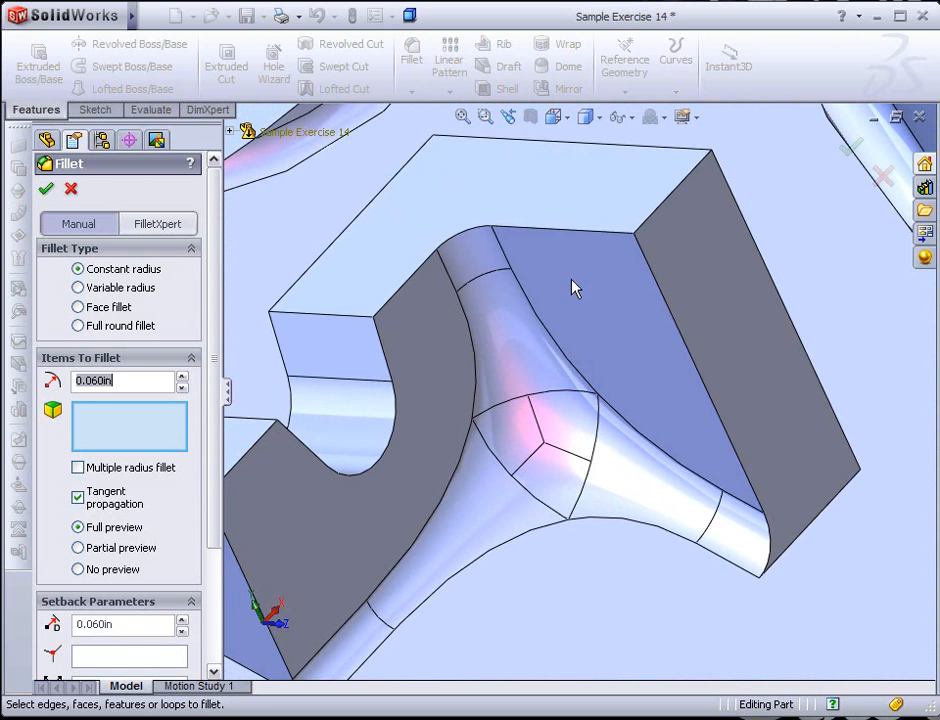
{"action": "middle_click_drag", "start_coordinate": [783, 392], "coordinate": [875, 397]}
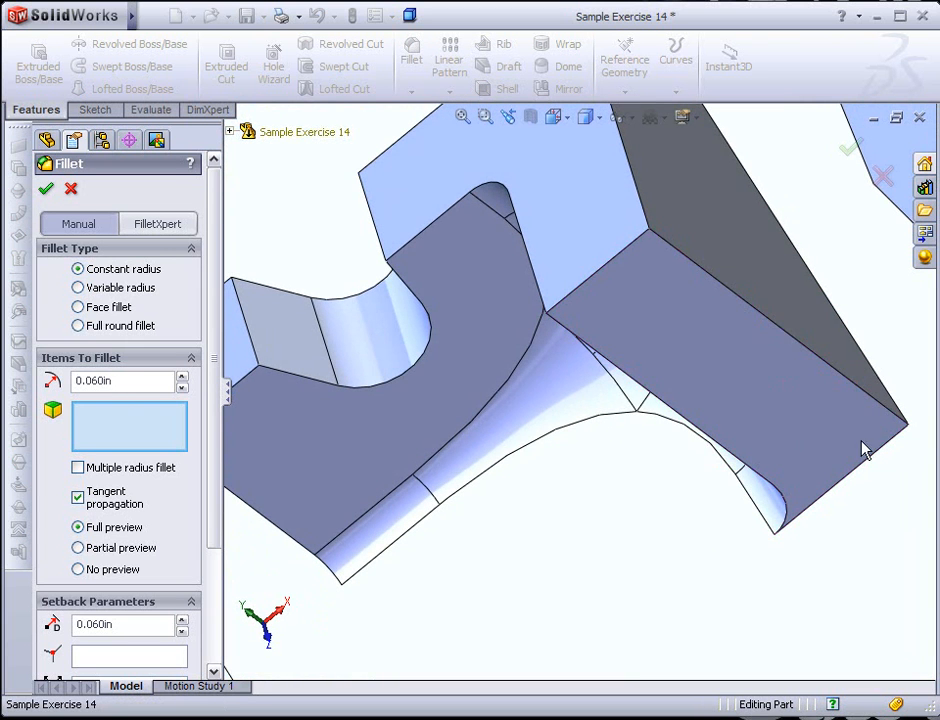
{"action": "left_click", "coordinate": [836, 499]}
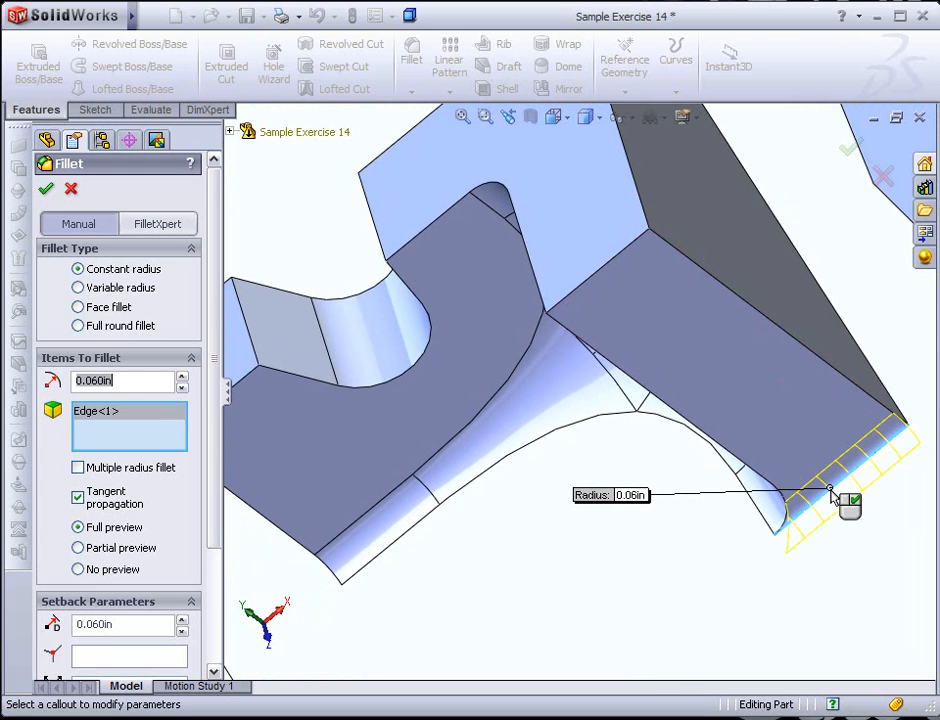
{"action": "middle_click_drag", "start_coordinate": [315, 562], "coordinate": [296, 537]}
{"action": "left_click", "coordinate": [298, 539]}
{"action": "middle_click_drag", "start_coordinate": [306, 447], "coordinate": [480, 372]}
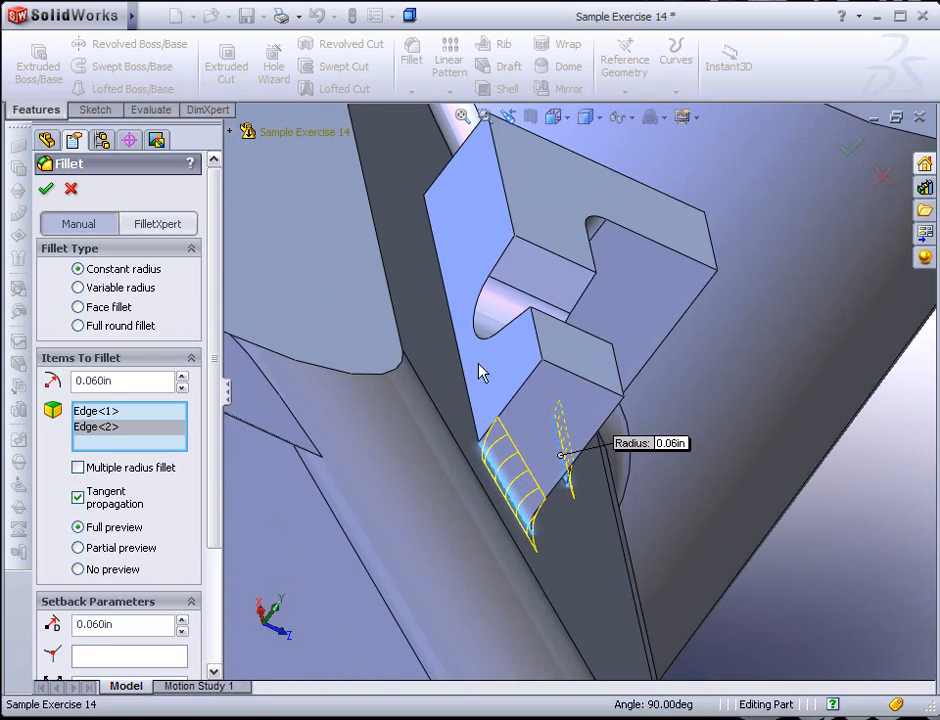
{"action": "left_click", "coordinate": [466, 381]}
{"action": "middle_click_drag", "start_coordinate": [548, 348], "coordinate": [829, 352]}
{"action": "scroll", "coordinate": [540, 348], "scroll_direction": "up", "scroll_amount": 3}
{"action": "left_click", "coordinate": [841, 318]}
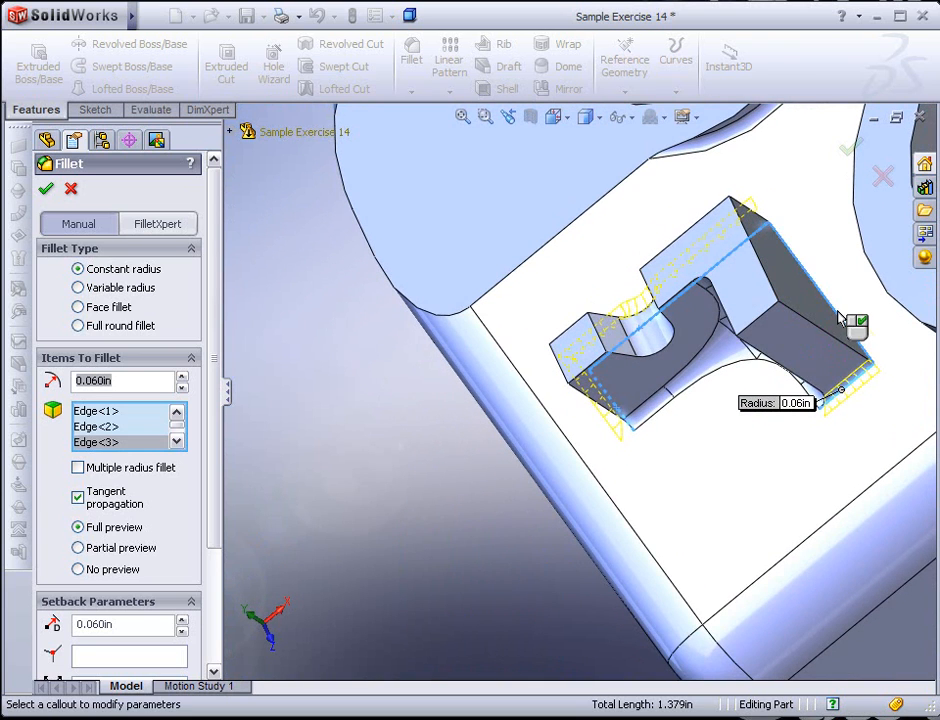
{"action": "key", "text": "Return"}
{"action": "middle_click_drag", "start_coordinate": [795, 325], "coordinate": [818, 243]}
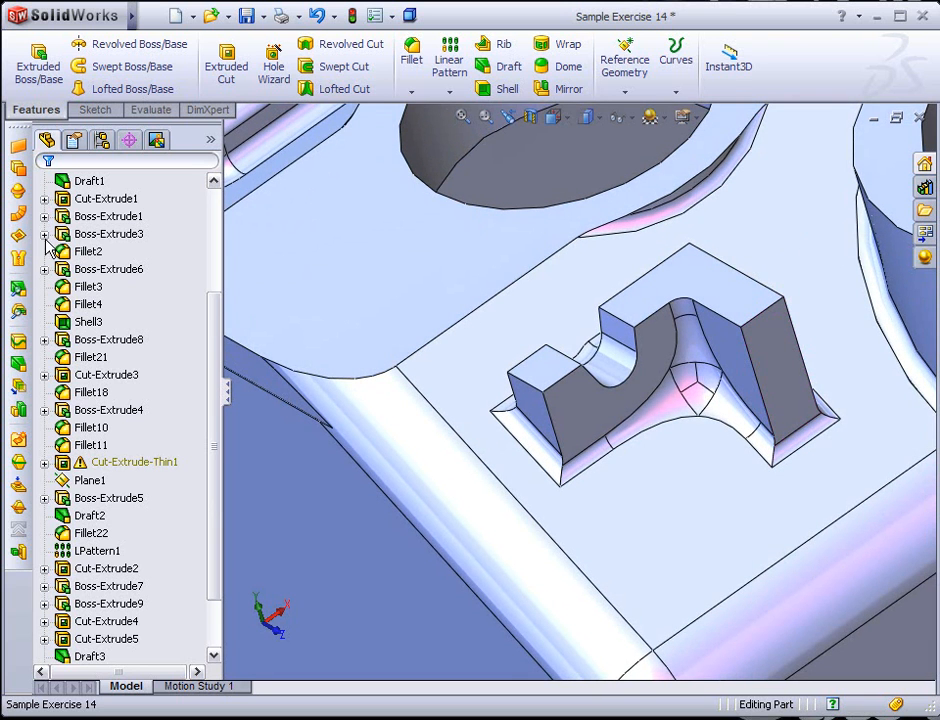
Start a 0.060 in Fillet on the bracket's upright corner edges and the top end edge of its notched arm
{"action": "left_click", "coordinate": [412, 55]}
{"action": "left_click", "coordinate": [558, 438]}
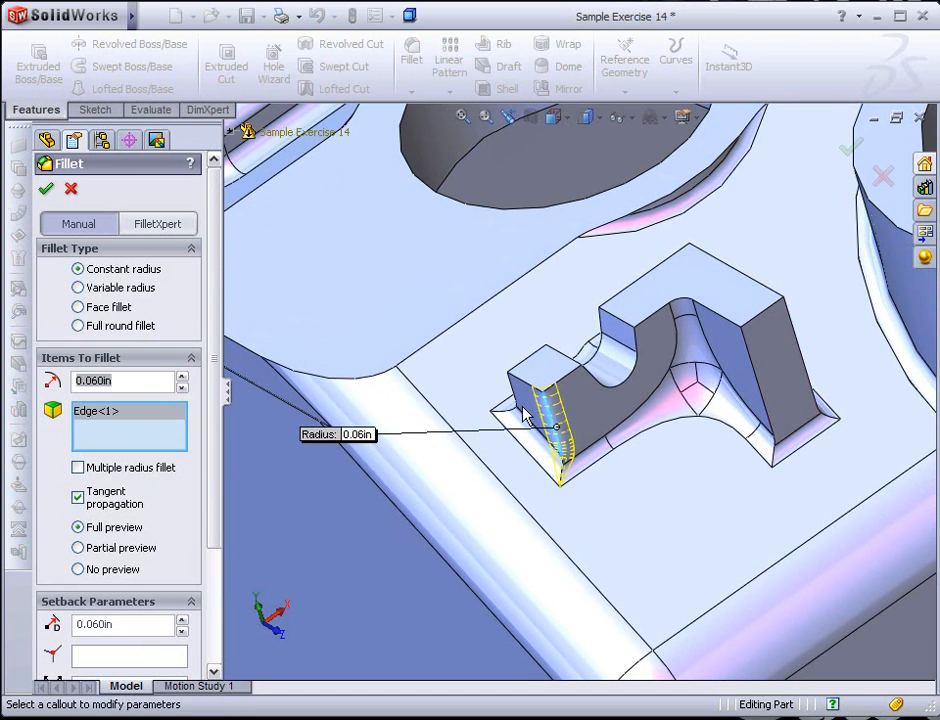
{"action": "left_click", "coordinate": [515, 400]}
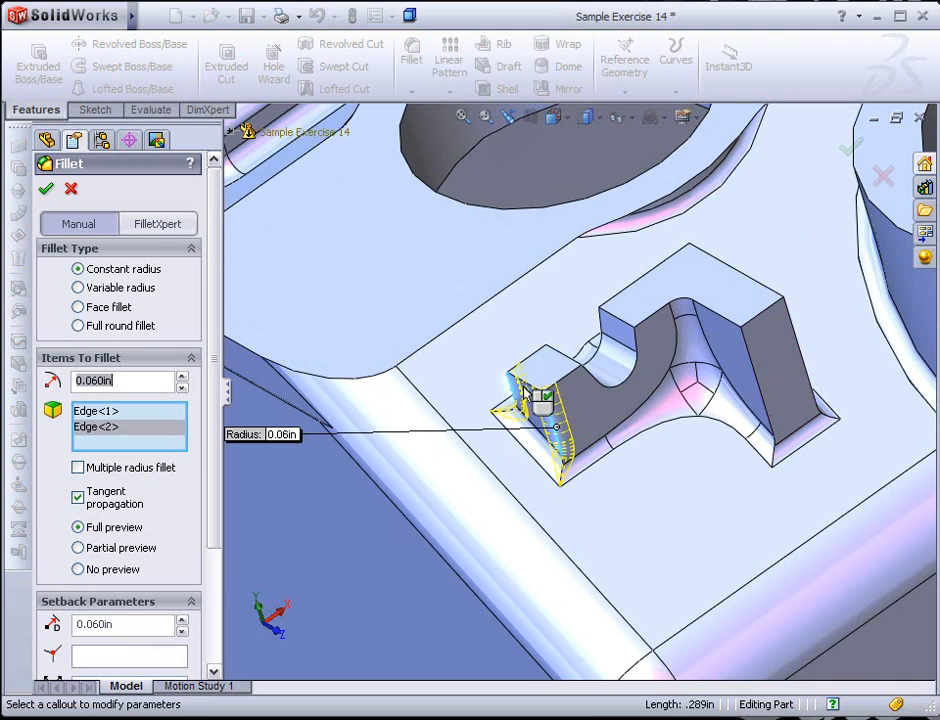
{"action": "left_click", "coordinate": [530, 382]}
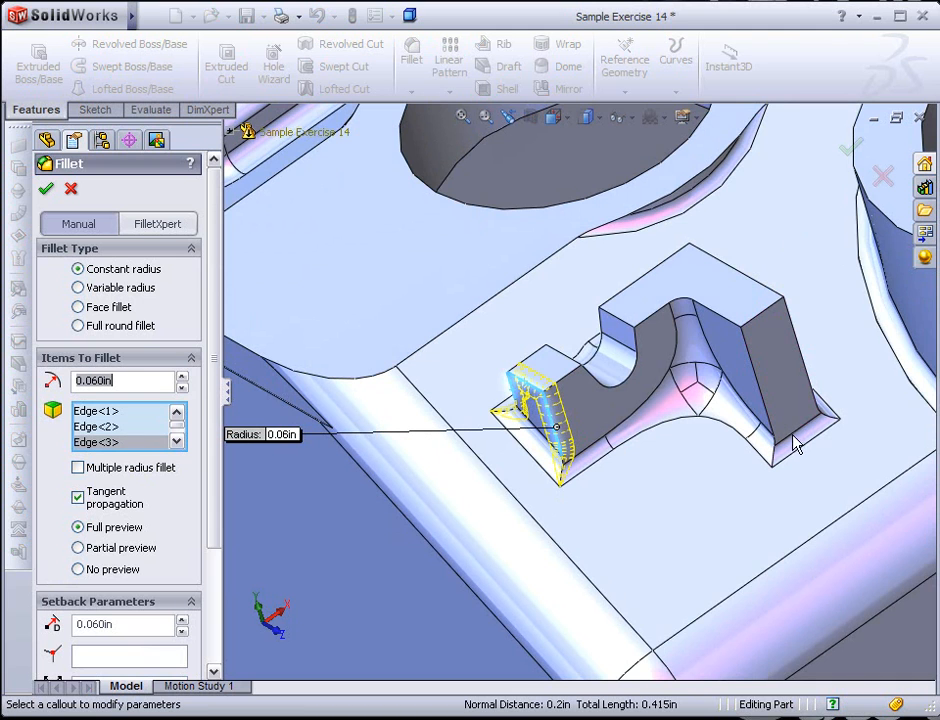
{"action": "left_click", "coordinate": [790, 405]}
{"action": "left_click", "coordinate": [736, 361]}
{"action": "mouse_move", "coordinate": [695, 265]}
{"action": "middle_mouse_down"}
{"action": "mouse_move", "coordinate": [672, 310]}
{"action": "mouse_move", "coordinate": [700, 262]}
{"action": "middle_mouse_up"}
{"action": "left_click", "coordinate": [700, 263]}
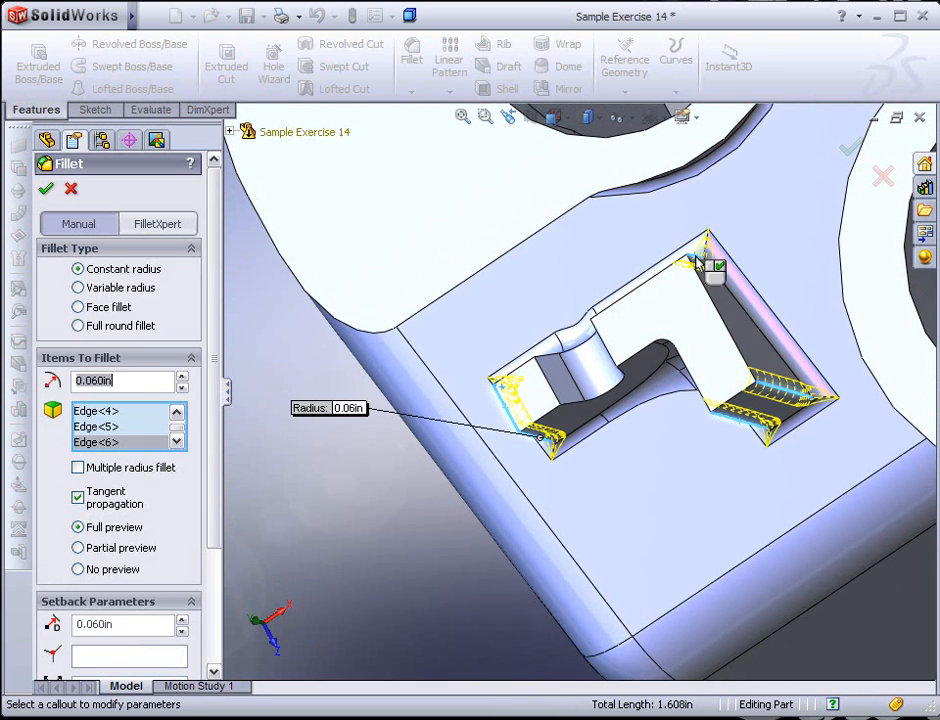
{"action": "middle_click_drag", "start_coordinate": [657, 380], "coordinate": [681, 262]}
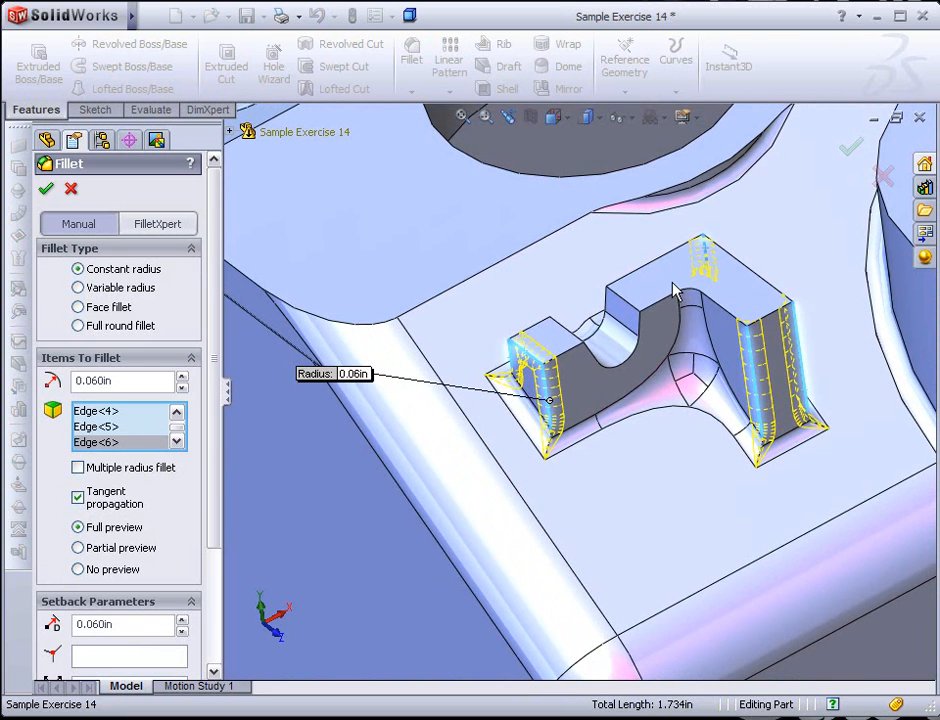
Add the top-face edges on both sides of the bracket's notch, leaving the notch edges sharp, and apply the 0.060 in fillet
{"action": "left_click", "coordinate": [728, 310]}
{"action": "left_click", "coordinate": [767, 317]}
{"action": "left_click", "coordinate": [749, 266]}
{"action": "left_click", "coordinate": [655, 276]}
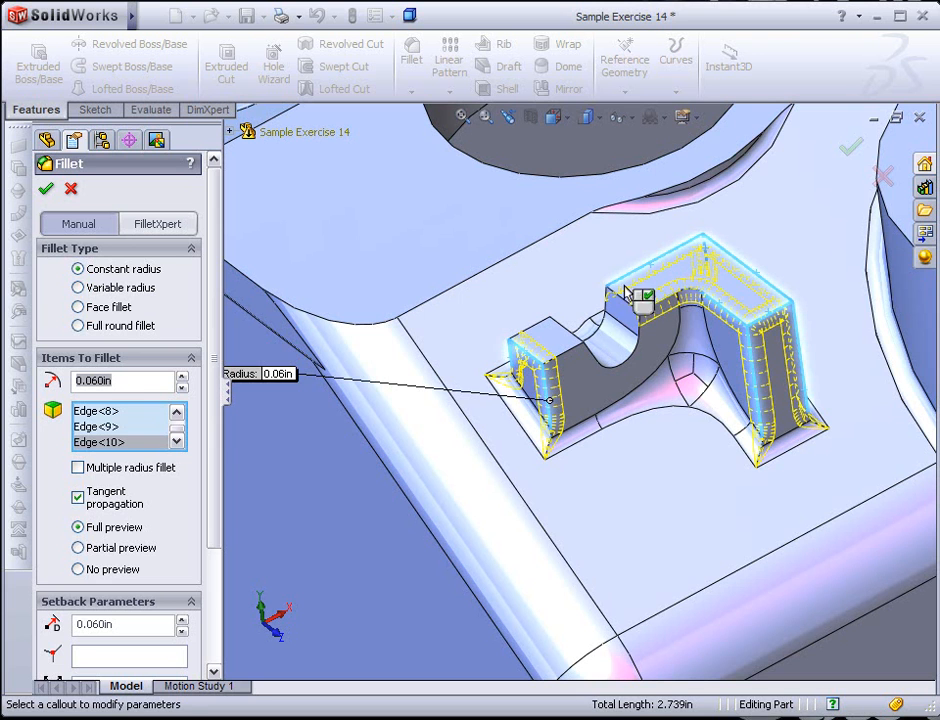
{"action": "left_click", "coordinate": [555, 345]}
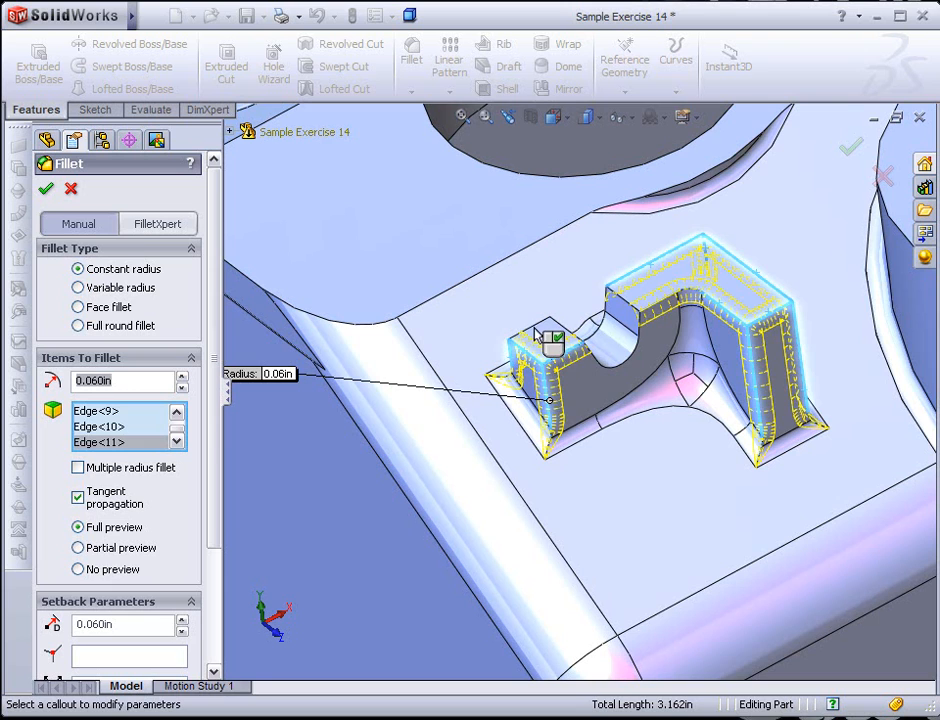
{"action": "left_click", "coordinate": [612, 360]}
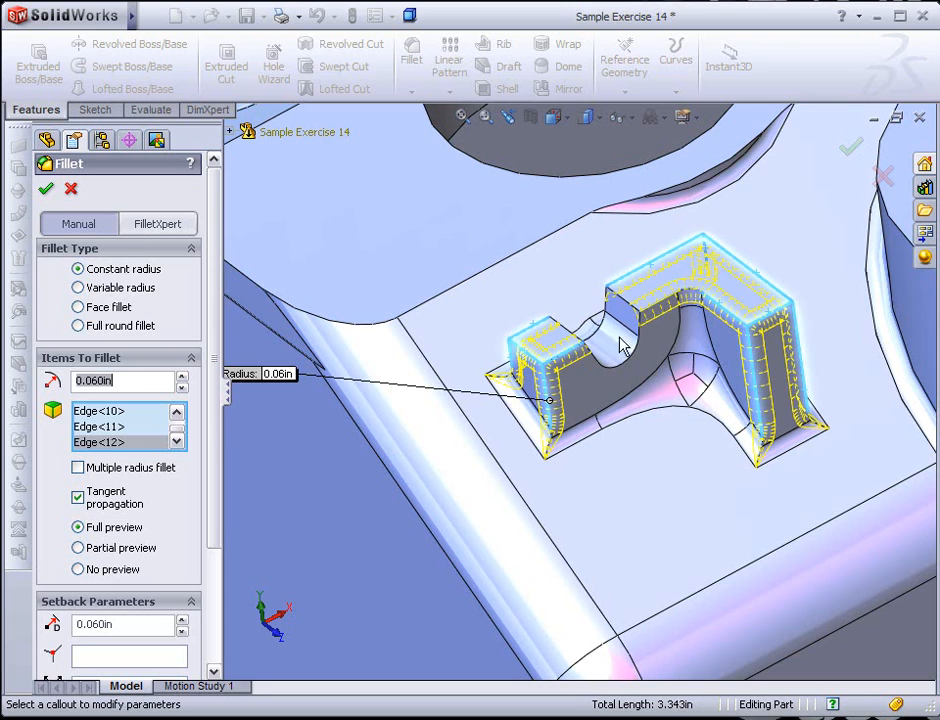
{"action": "middle_click_drag", "start_coordinate": [608, 380], "coordinate": [660, 352]}
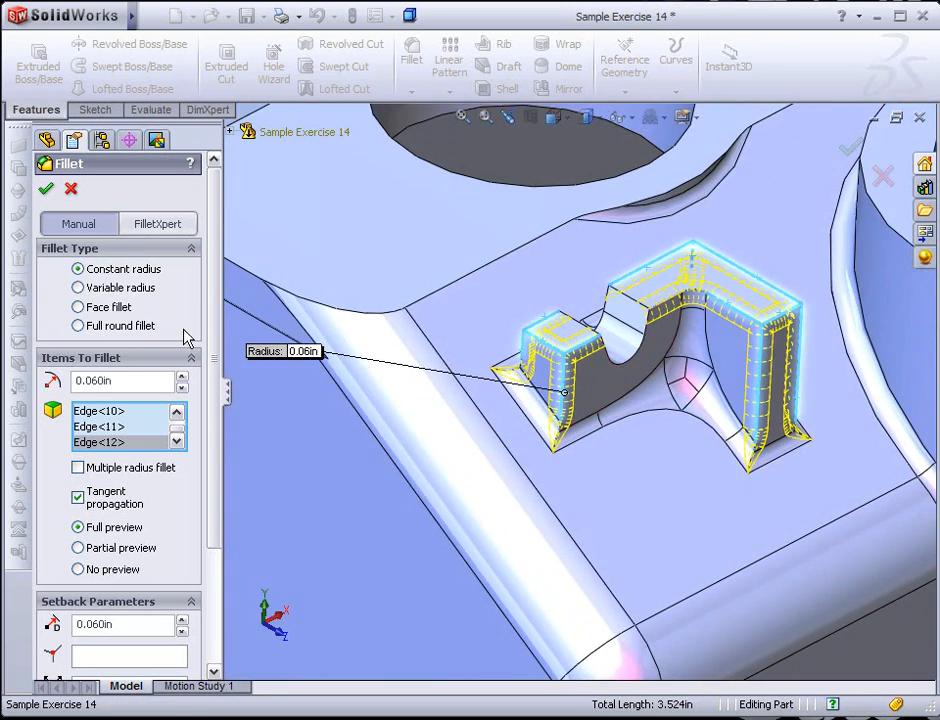
{"action": "left_click", "coordinate": [46, 189]}
{"action": "middle_click_drag", "start_coordinate": [462, 322], "coordinate": [629, 407]}
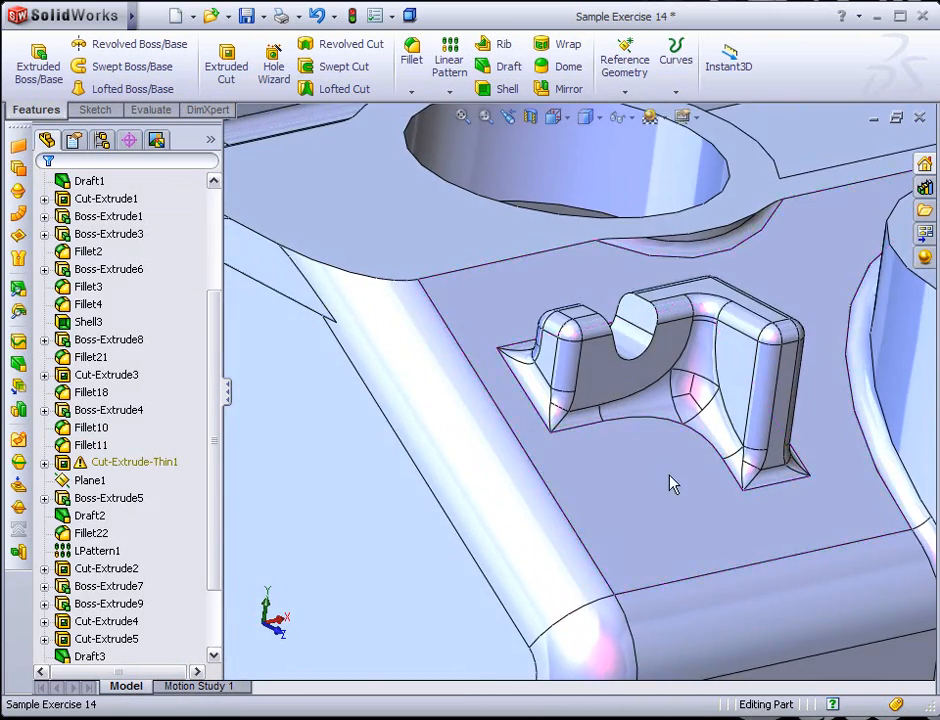
Examine the valve cover from outside and underneath, including the bracket area inside the shell
{"action": "scroll", "coordinate": [811, 484], "scroll_direction": "up", "scroll_amount": 3}
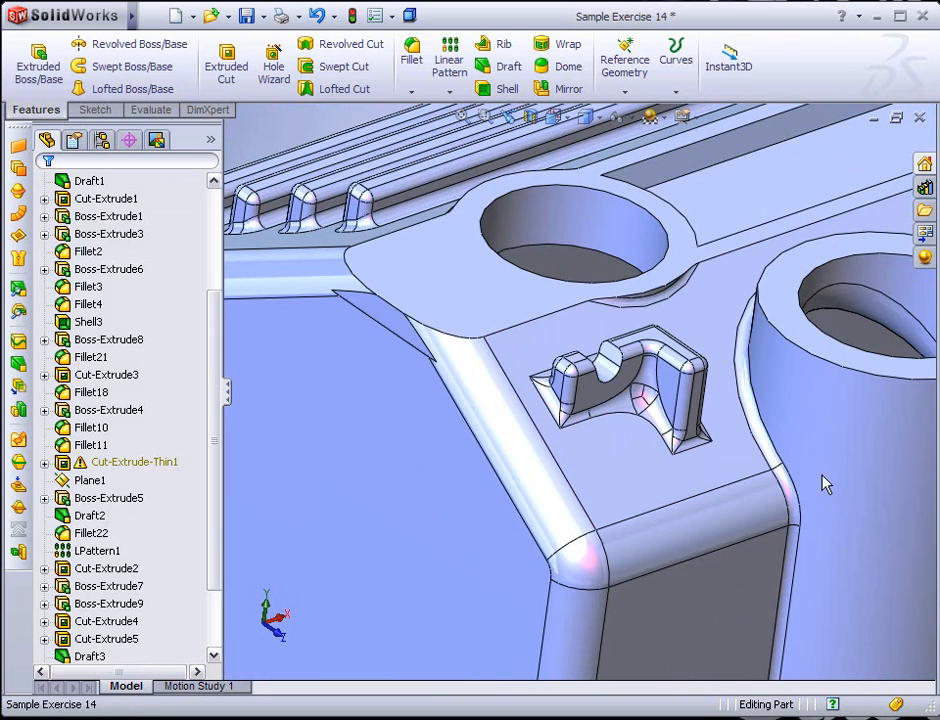
{"action": "scroll", "coordinate": [808, 472], "scroll_direction": "up", "scroll_amount": 5}
{"action": "middle_click_drag", "start_coordinate": [804, 470], "coordinate": [683, 490]}
{"action": "scroll", "coordinate": [684, 499], "scroll_direction": "up", "scroll_amount": 5}
{"action": "middle_click_drag", "start_coordinate": [753, 560], "coordinate": [835, 485]}
{"action": "scroll", "coordinate": [780, 500], "scroll_direction": "down", "scroll_amount": 5}
{"action": "scroll", "coordinate": [755, 482], "scroll_direction": "down", "scroll_amount": 4}
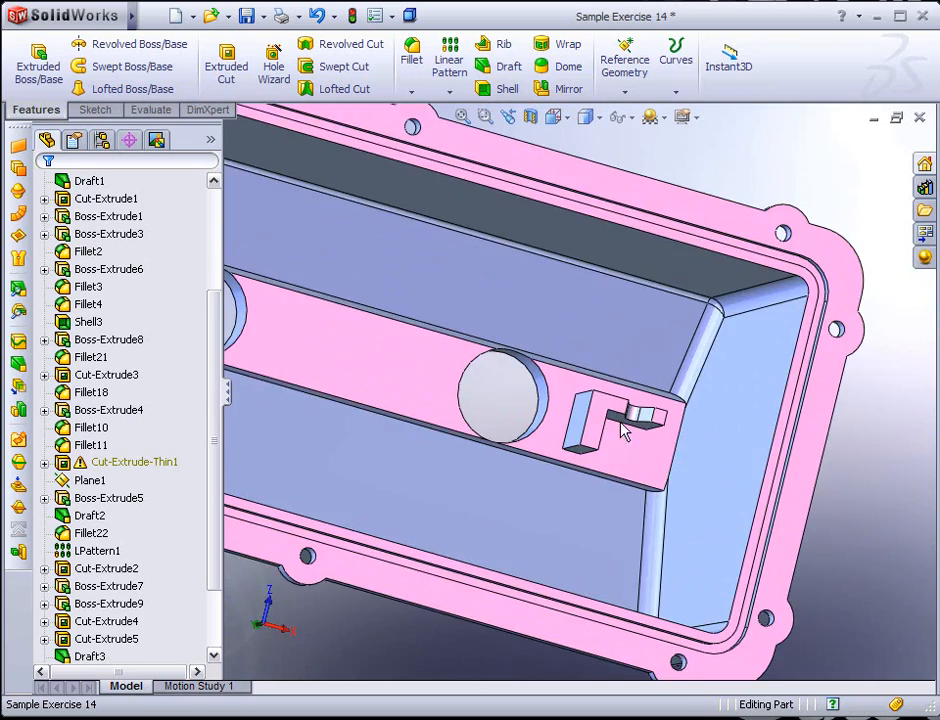
{"action": "middle_click_drag", "start_coordinate": [594, 422], "coordinate": [432, 541]}
{"action": "scroll", "coordinate": [642, 413], "scroll_direction": "up", "scroll_amount": 5}
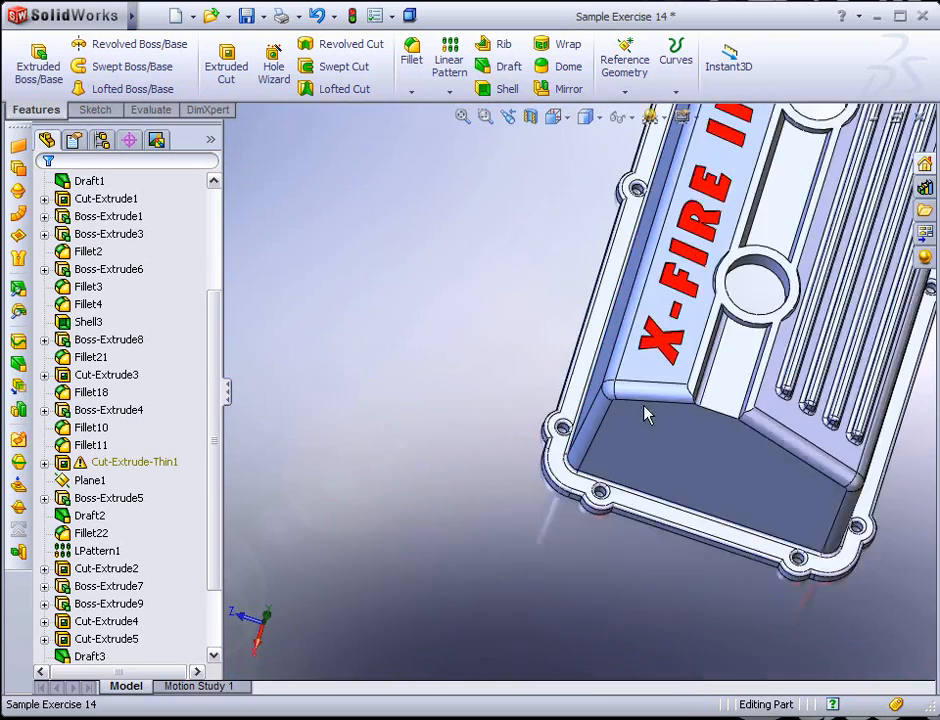
{"action": "scroll", "coordinate": [708, 352], "scroll_direction": "up", "scroll_amount": 5}
{"action": "middle_click_drag", "start_coordinate": [718, 315], "coordinate": [677, 279]}
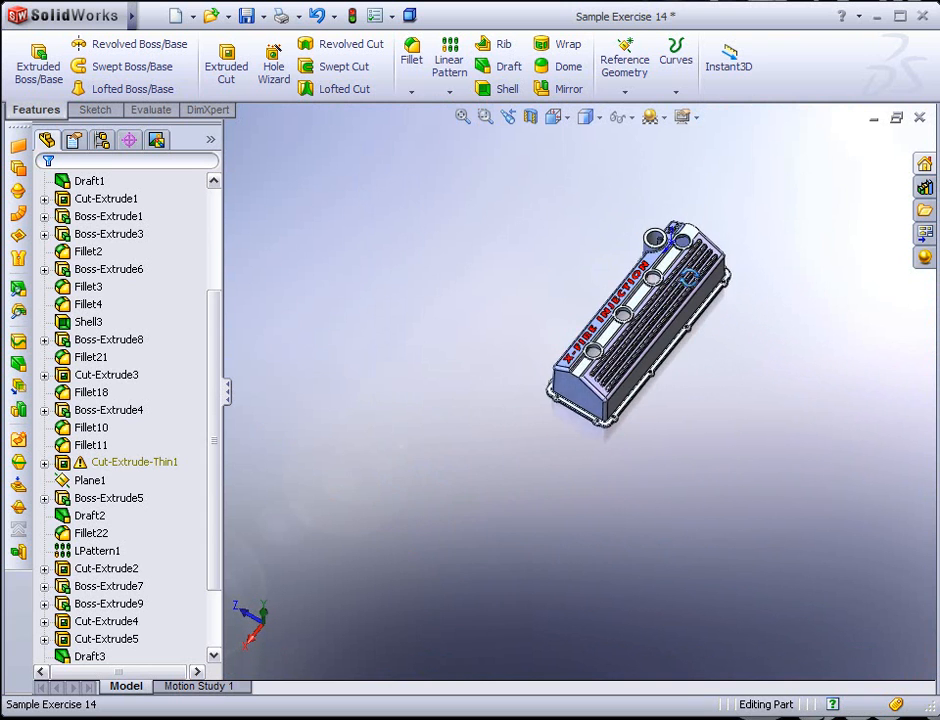
{"action": "scroll", "coordinate": [680, 284], "scroll_direction": "down", "scroll_amount": 3}
{"action": "scroll", "coordinate": [678, 285], "scroll_direction": "down", "scroll_amount": 2}
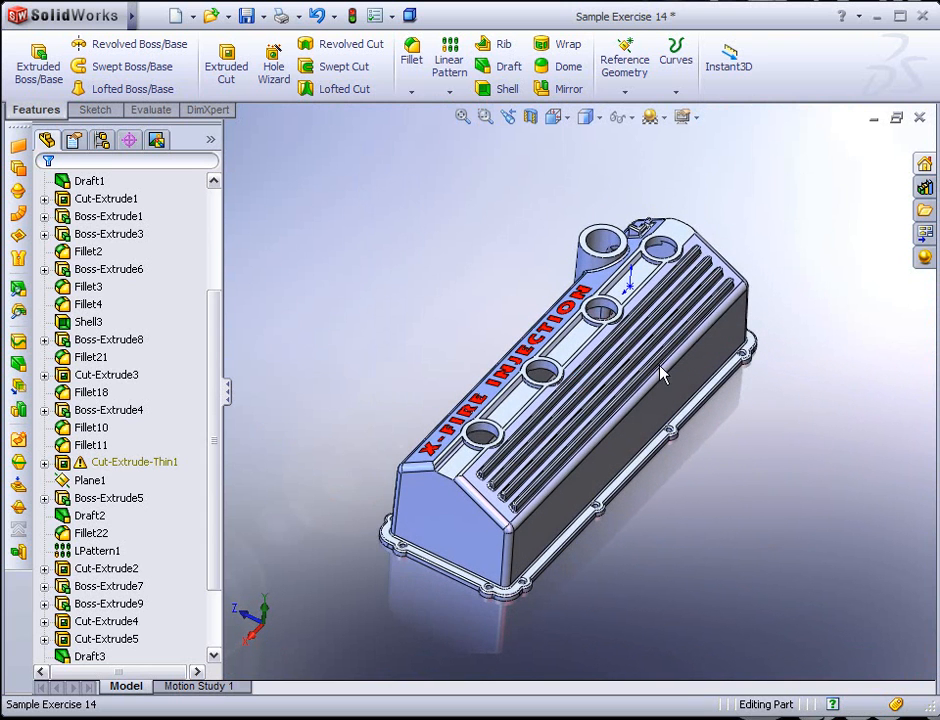
Suppress the extruded cut that forms the round holes along the top of the valve cover
{"action": "scroll", "coordinate": [650, 384], "scroll_direction": "down", "scroll_amount": 2}
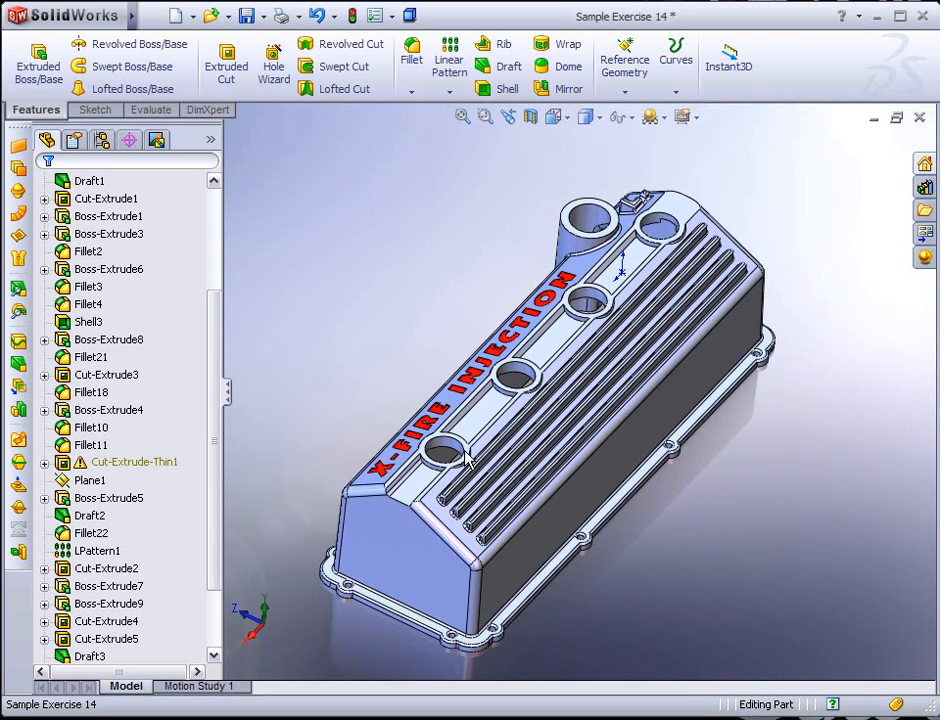
{"action": "scroll", "coordinate": [472, 452], "scroll_direction": "down", "scroll_amount": 3}
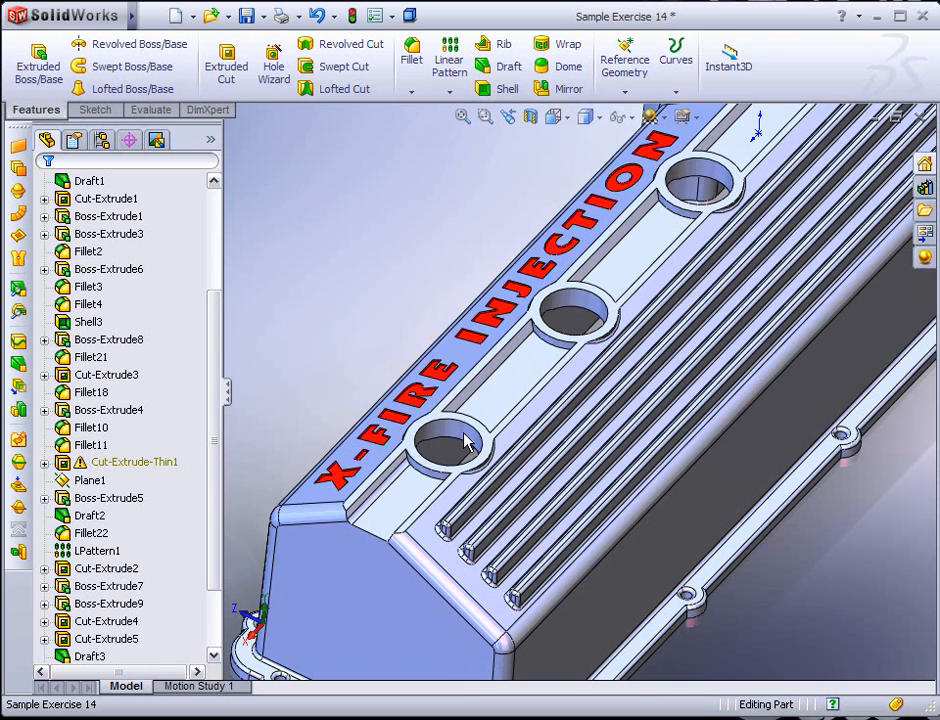
{"action": "right_click", "coordinate": [466, 443]}
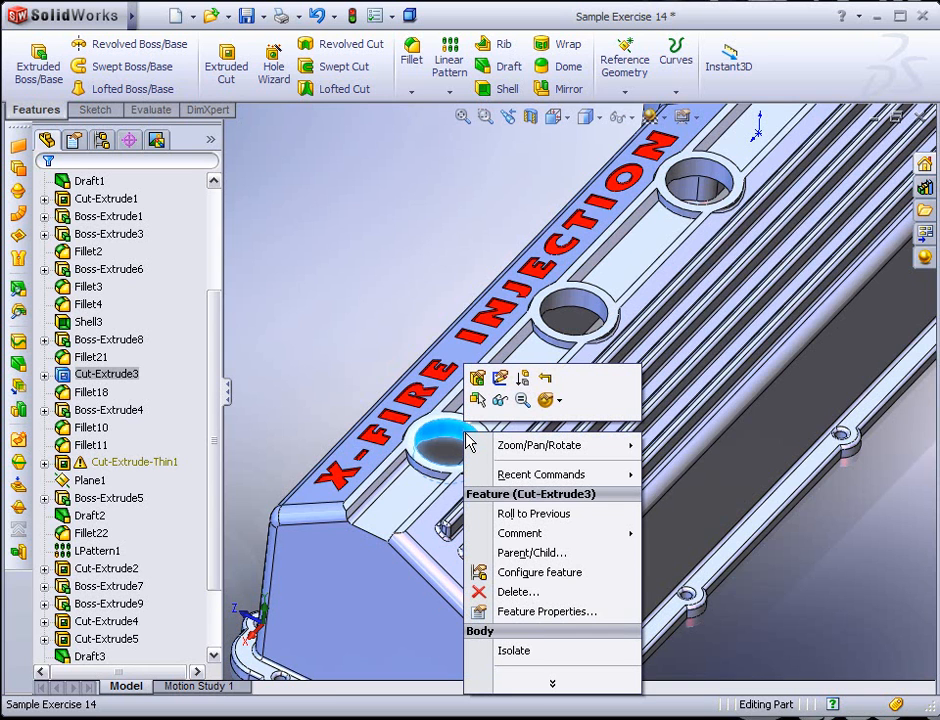
{"action": "left_click", "coordinate": [522, 380]}
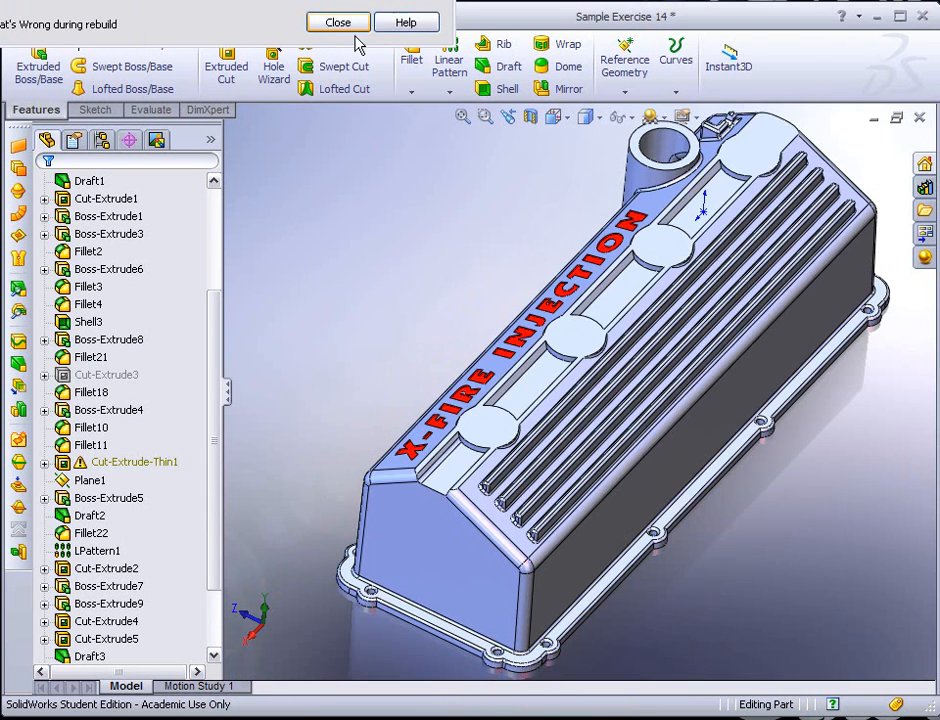
Start a sketch on the filler tube's top rim face and convert the rim's outer edge into a sketch circle
{"action": "left_click", "coordinate": [343, 22]}
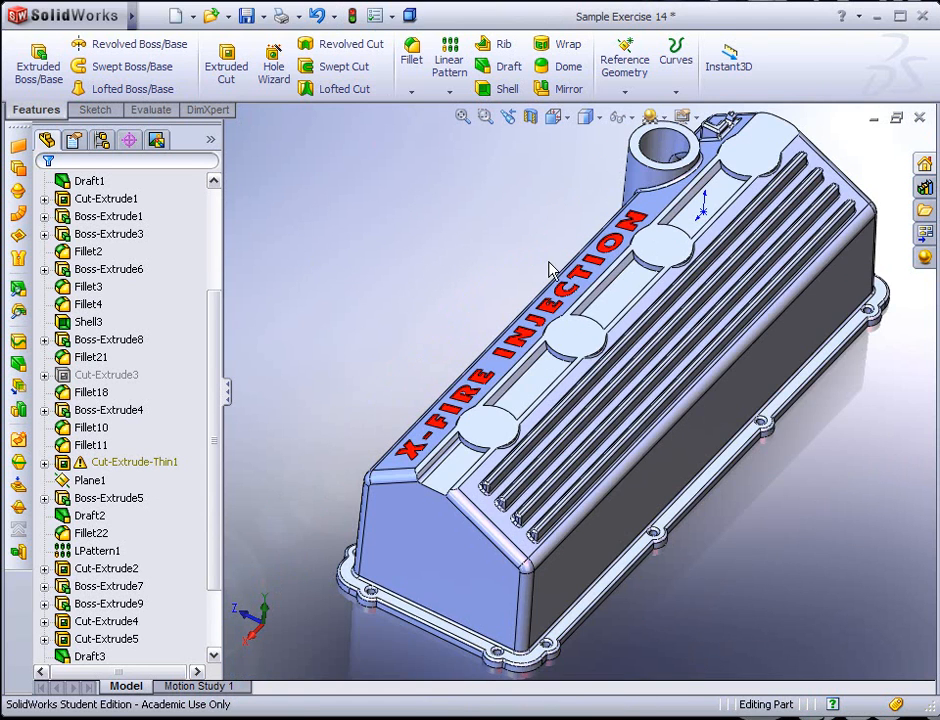
{"action": "key", "text": "f"}
{"action": "scroll", "coordinate": [668, 178], "scroll_direction": "down", "scroll_amount": 8}
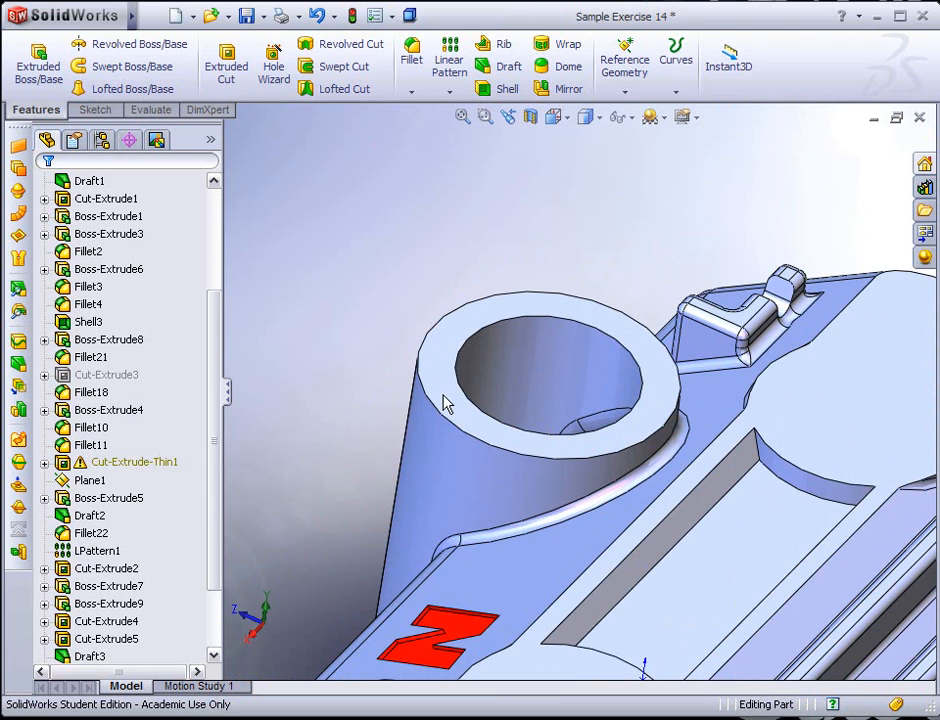
{"action": "left_click", "coordinate": [472, 400]}
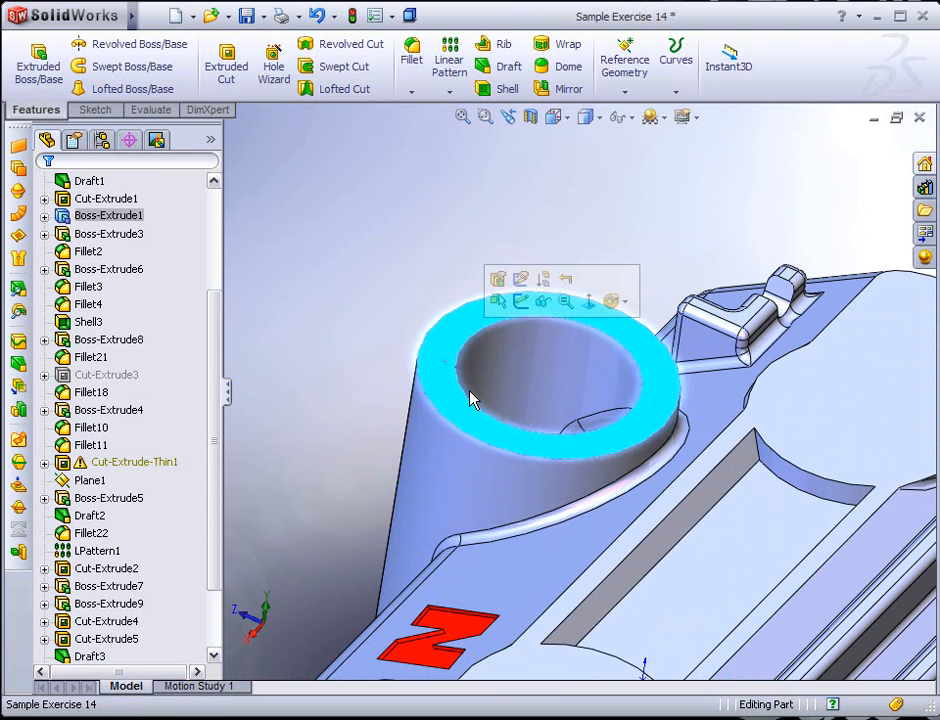
{"action": "left_click", "coordinate": [520, 302]}
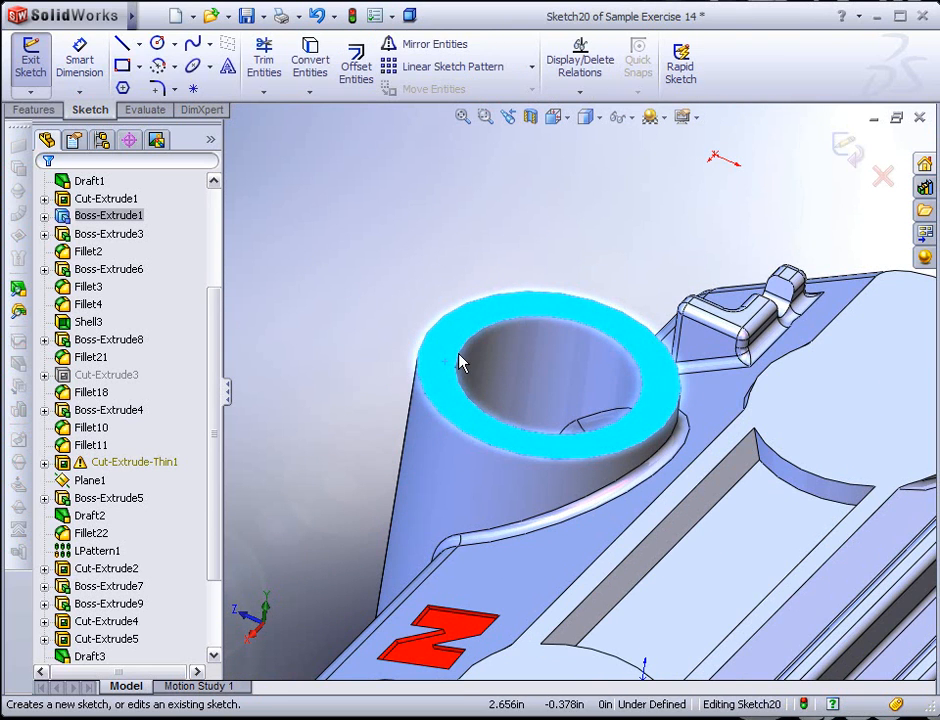
{"action": "left_click", "coordinate": [311, 62]}
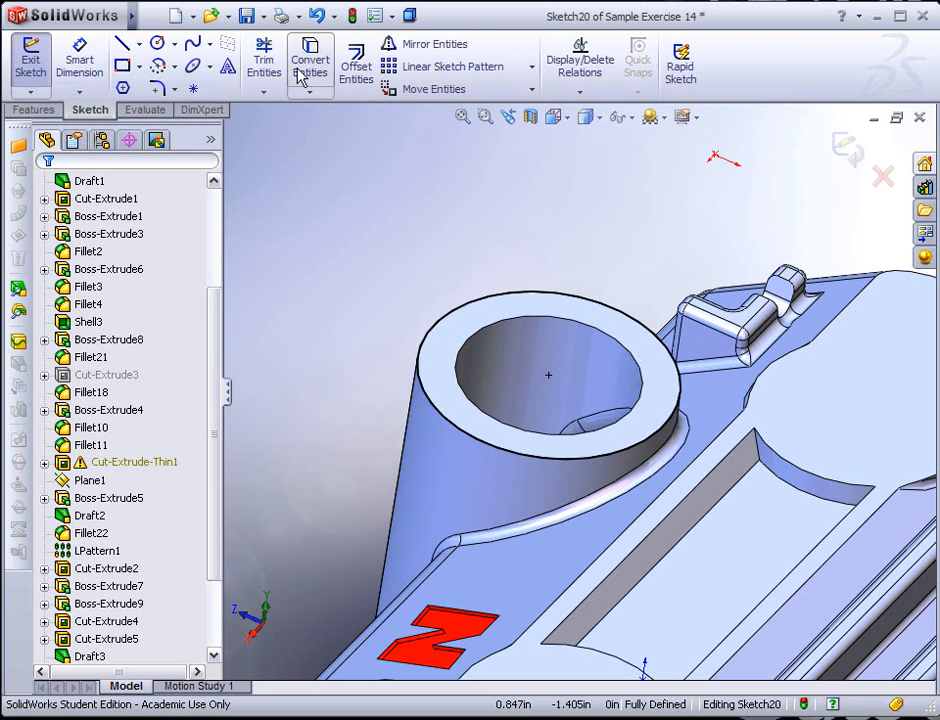
Extrude the converted circle 0.125 in blind down into the tube, merged with the body, to cap its opening
{"action": "left_click", "coordinate": [40, 109]}
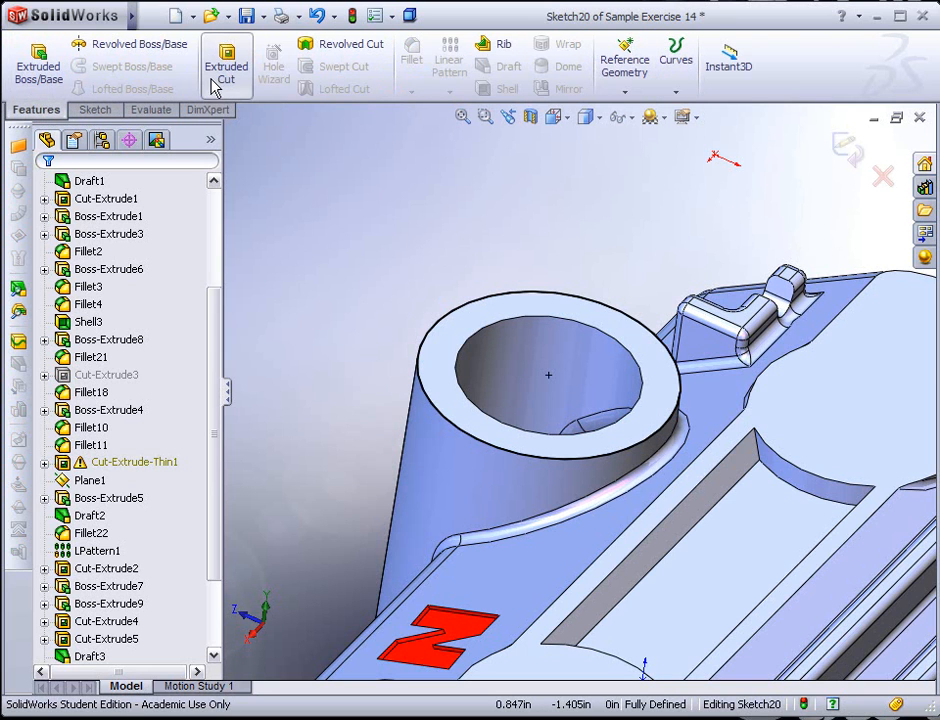
{"action": "left_click", "coordinate": [39, 64]}
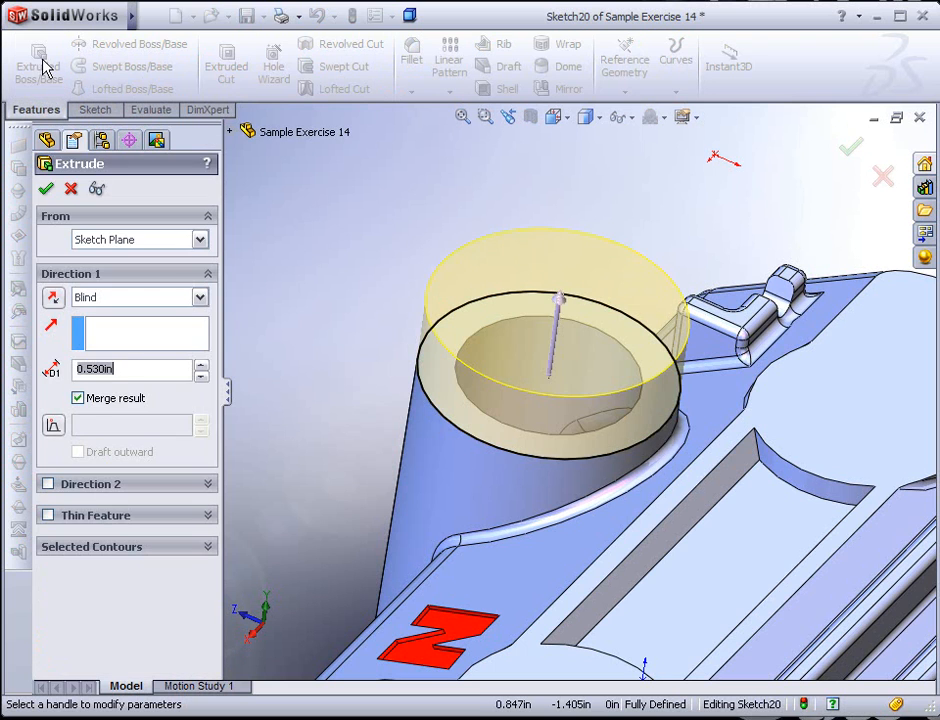
{"action": "left_click", "coordinate": [53, 297]}
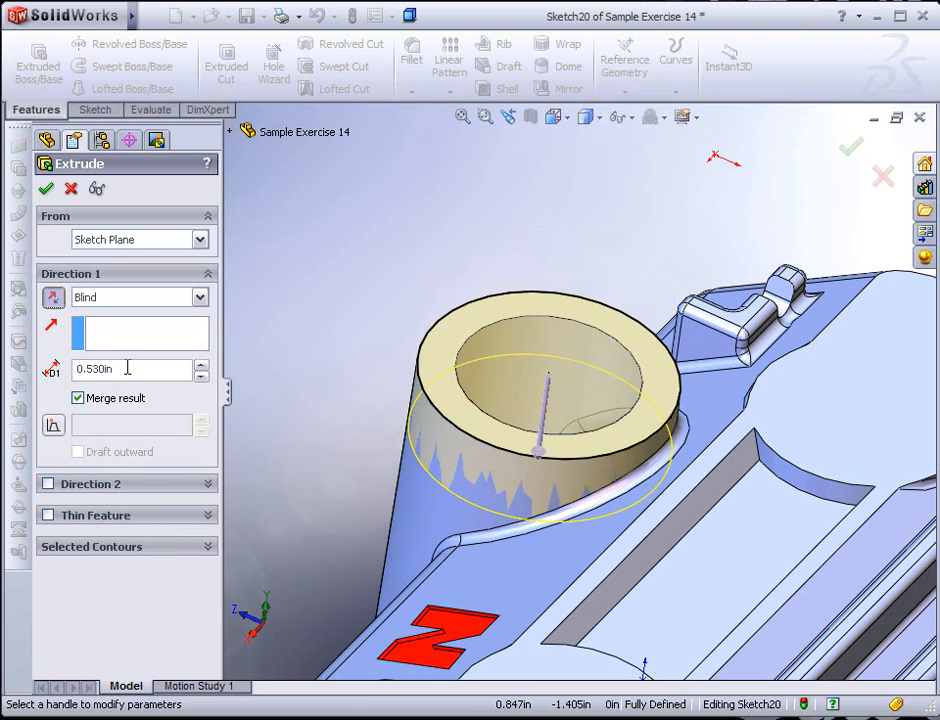
{"action": "double_click", "coordinate": [118, 369]}
{"action": "type", "text": ".125"}
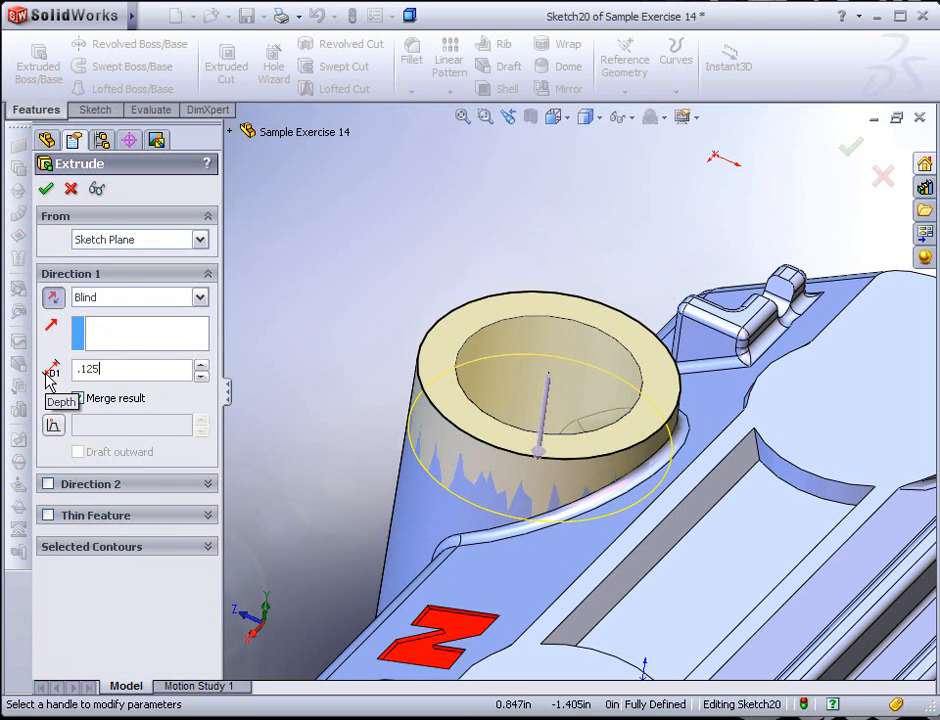
{"action": "left_click", "coordinate": [45, 188]}
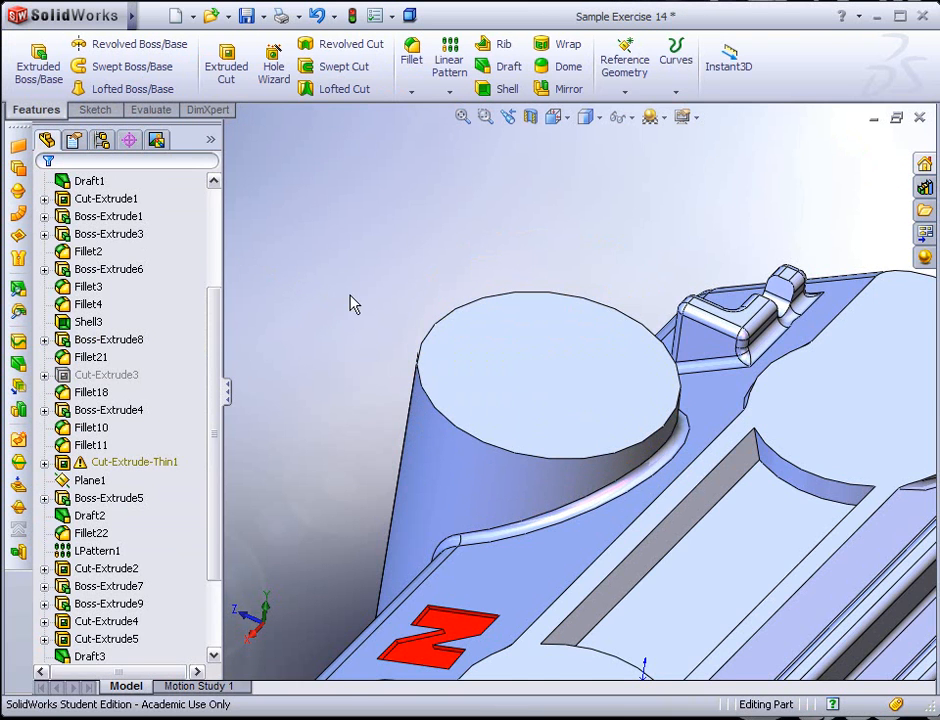
Examine the capped cover and the thin-cut groove along the underside flange, especially its bends around the tube
{"action": "scroll", "coordinate": [352, 321], "scroll_direction": "up", "scroll_amount": 6}
{"action": "scroll", "coordinate": [520, 550], "scroll_direction": "down", "scroll_amount": 3}
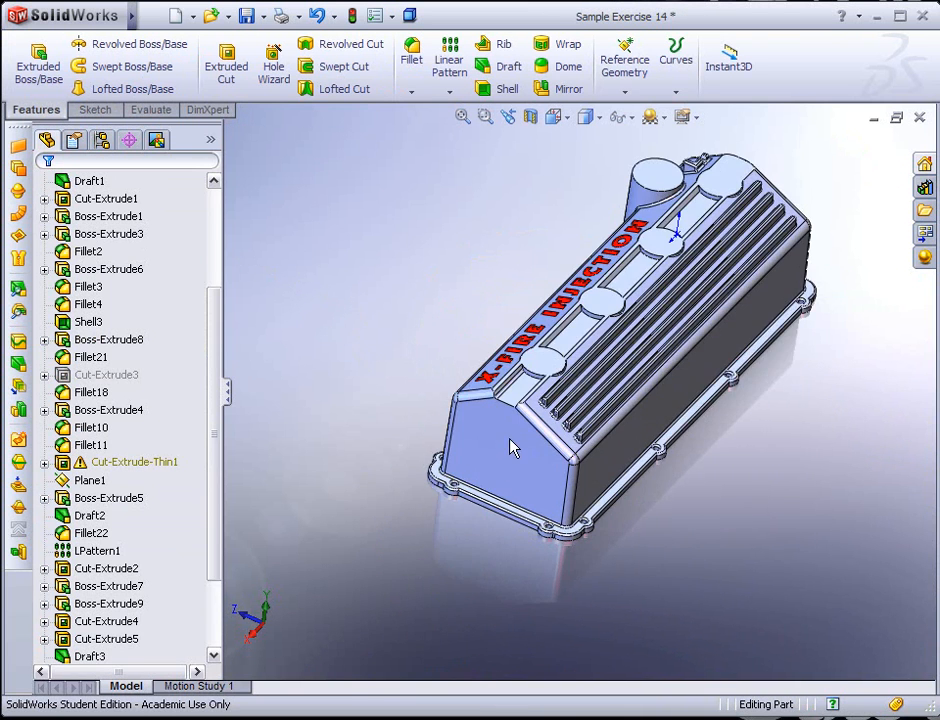
{"action": "middle_click_drag", "start_coordinate": [642, 474], "coordinate": [615, 491]}
{"action": "scroll", "coordinate": [770, 348], "scroll_direction": "down", "scroll_amount": 3}
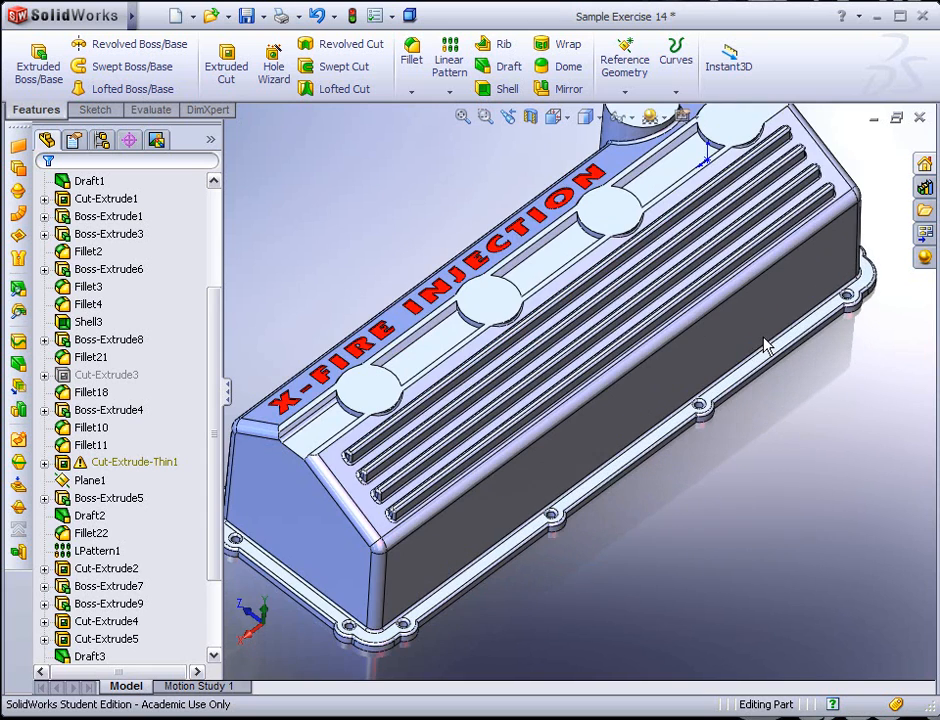
{"action": "left_click", "coordinate": [137, 464]}
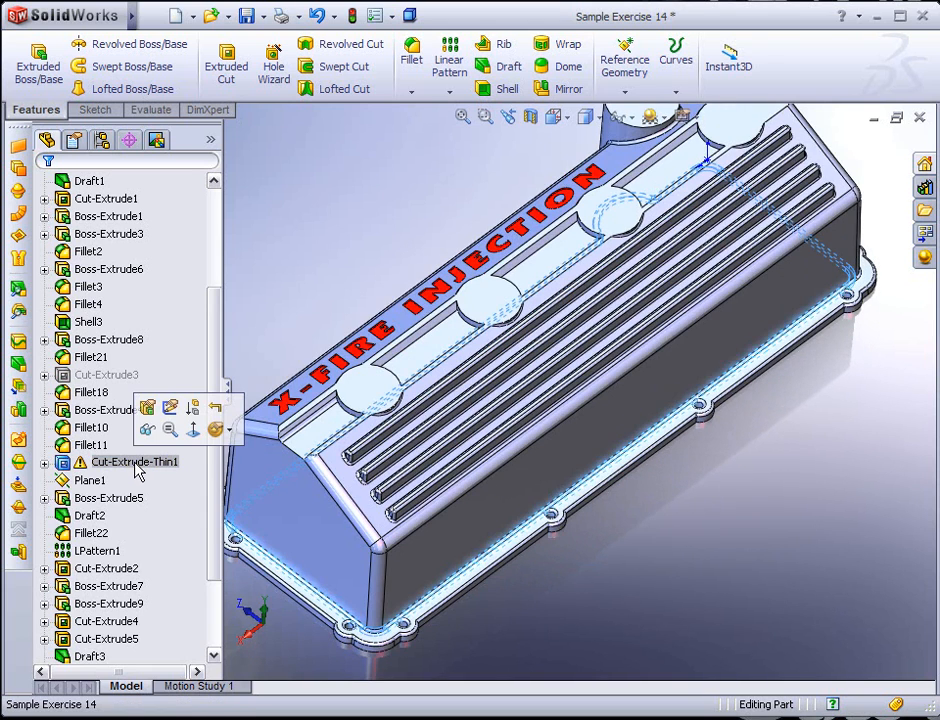
{"action": "middle_click_drag", "start_coordinate": [494, 498], "coordinate": [531, 384]}
{"action": "scroll", "coordinate": [570, 543], "scroll_direction": "up", "scroll_amount": 3}
{"action": "scroll", "coordinate": [570, 541], "scroll_direction": "up", "scroll_amount": 3}
{"action": "middle_click_drag", "start_coordinate": [571, 541], "coordinate": [592, 407]}
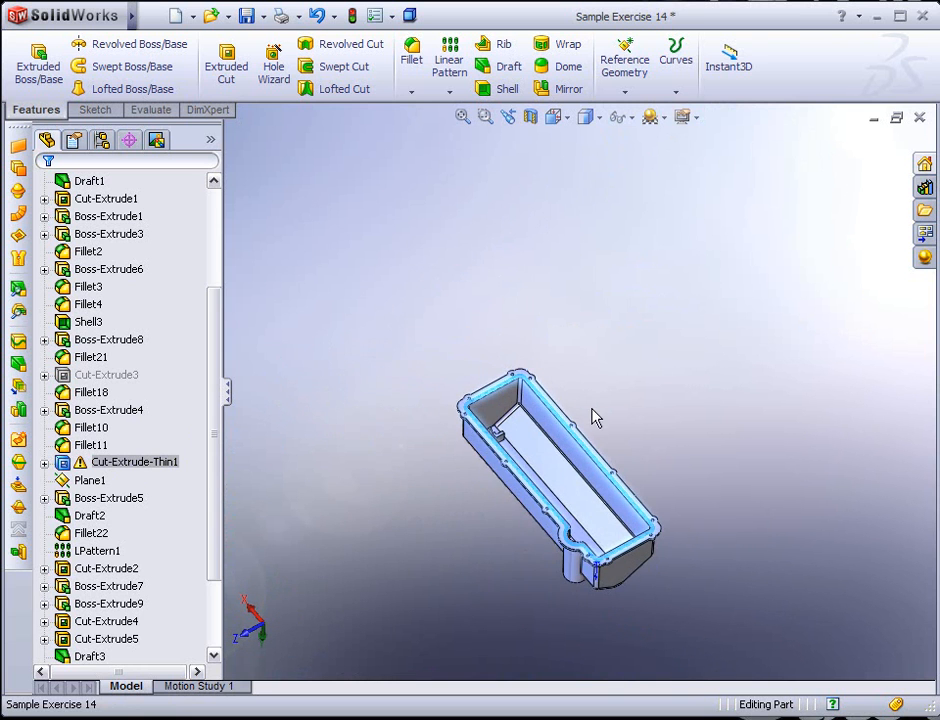
{"action": "scroll", "coordinate": [592, 522], "scroll_direction": "down", "scroll_amount": 5}
{"action": "scroll", "coordinate": [592, 522], "scroll_direction": "down", "scroll_amount": 2}
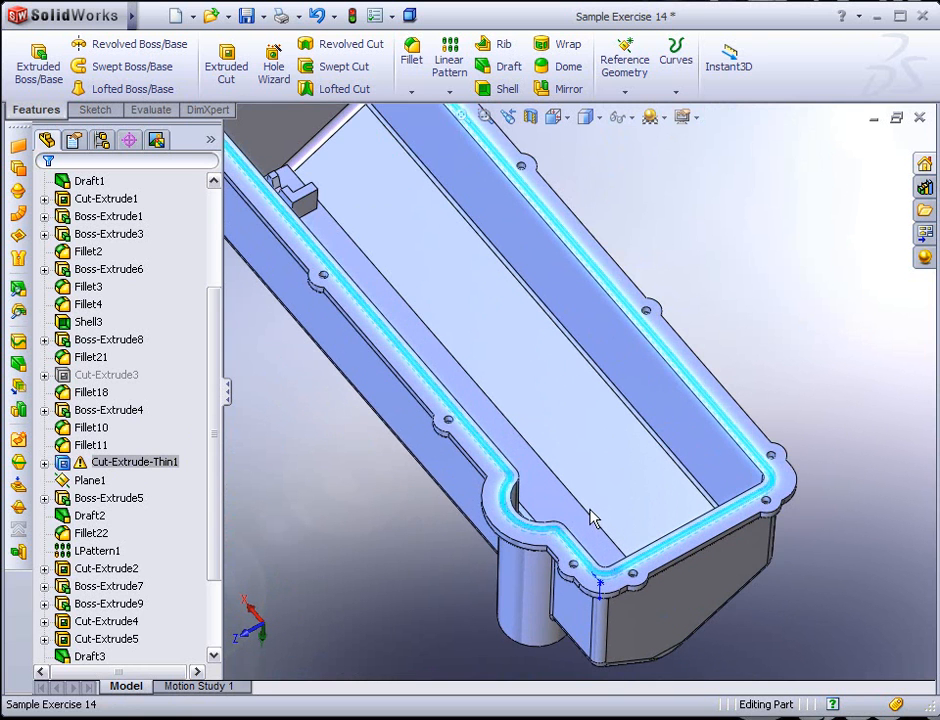
{"action": "scroll", "coordinate": [528, 513], "scroll_direction": "down", "scroll_amount": 2}
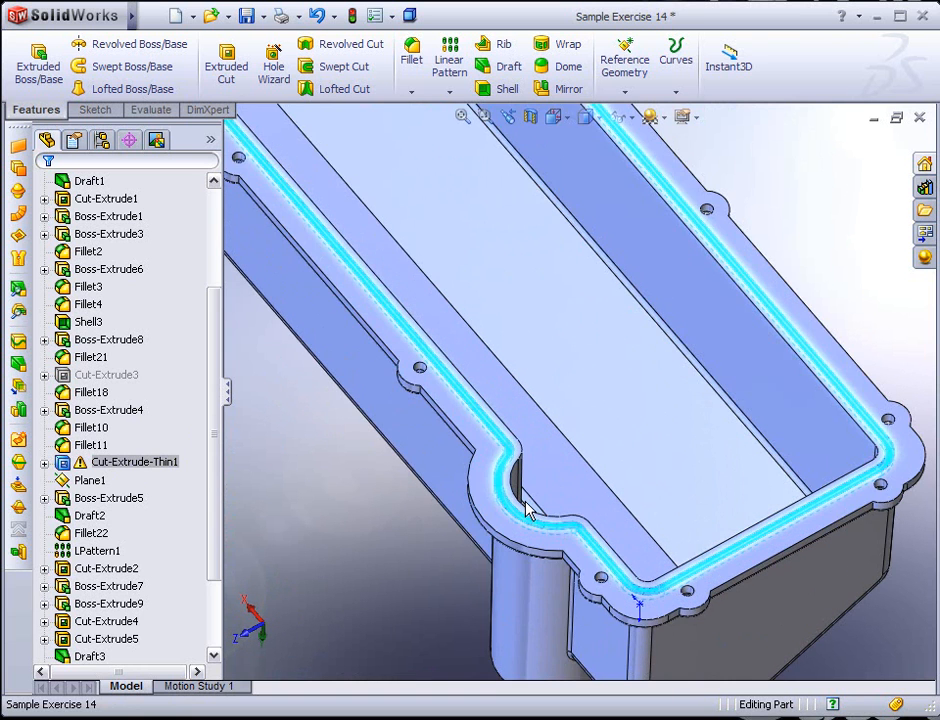
{"action": "scroll", "coordinate": [528, 510], "scroll_direction": "down", "scroll_amount": 4}
{"action": "scroll", "coordinate": [670, 575], "scroll_direction": "down", "scroll_amount": 2}
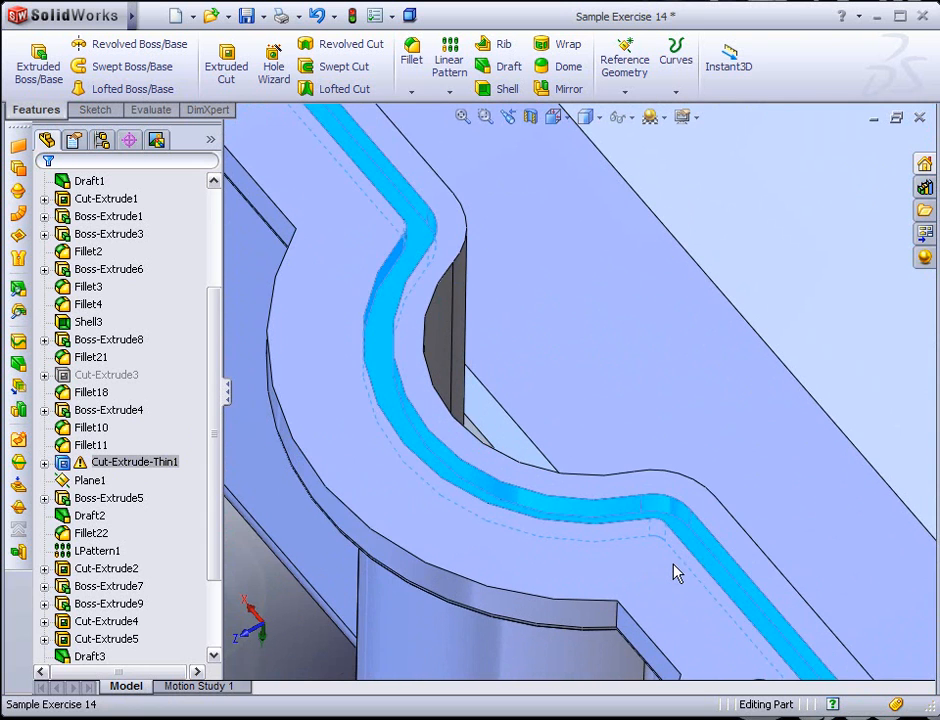
{"action": "scroll", "coordinate": [677, 563], "scroll_direction": "down", "scroll_amount": 2}
{"action": "scroll", "coordinate": [715, 540], "scroll_direction": "up", "scroll_amount": 5}
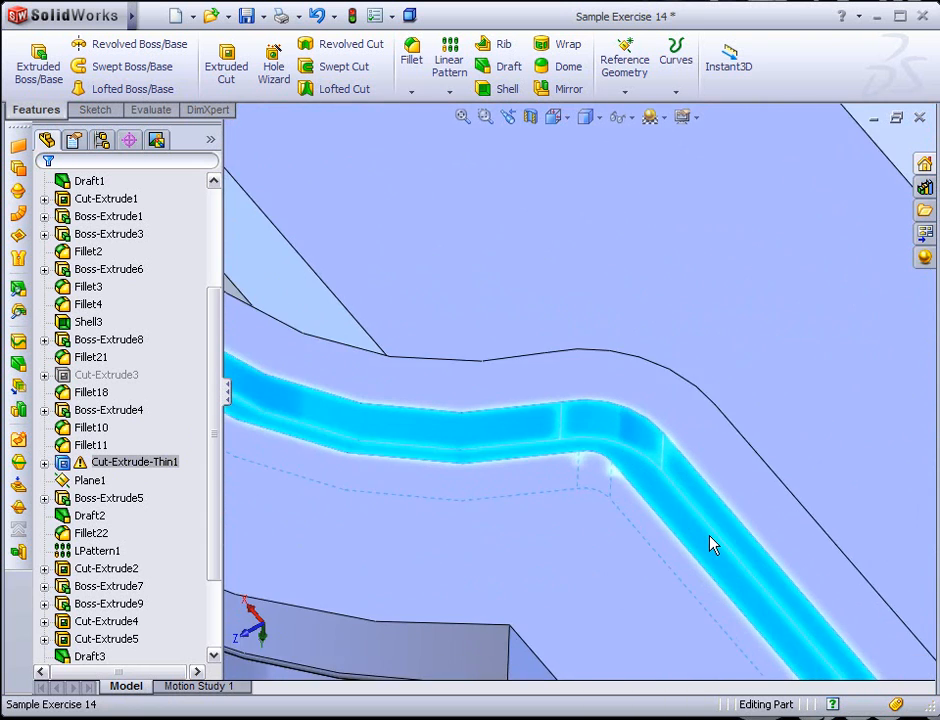
{"action": "scroll", "coordinate": [447, 466], "scroll_direction": "up", "scroll_amount": 6}
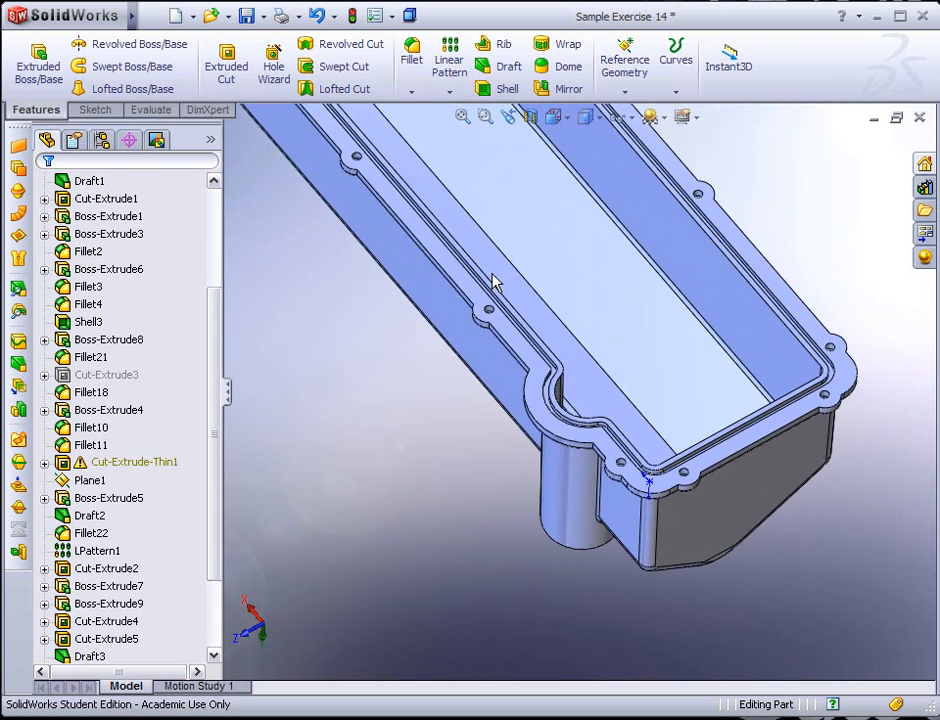
{"action": "scroll", "coordinate": [495, 281], "scroll_direction": "up", "scroll_amount": 5}
{"action": "scroll", "coordinate": [489, 243], "scroll_direction": "down", "scroll_amount": 6}
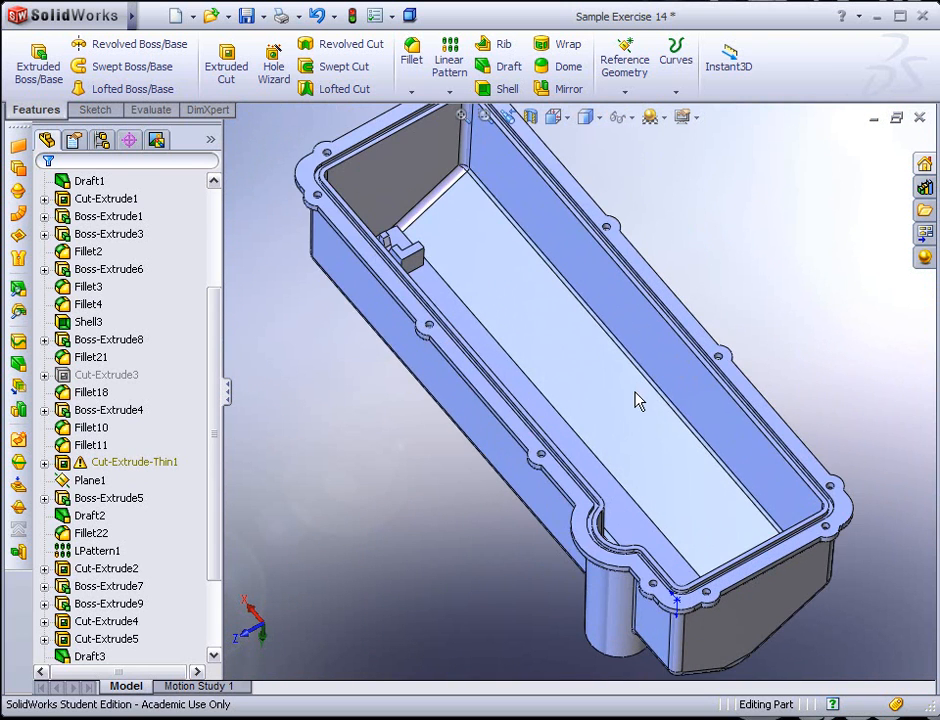
Check what is wrong with Sketch9, the sketch under the thin groove cut, and dismiss the report
{"action": "left_click", "coordinate": [44, 462]}
{"action": "right_click", "coordinate": [97, 480]}
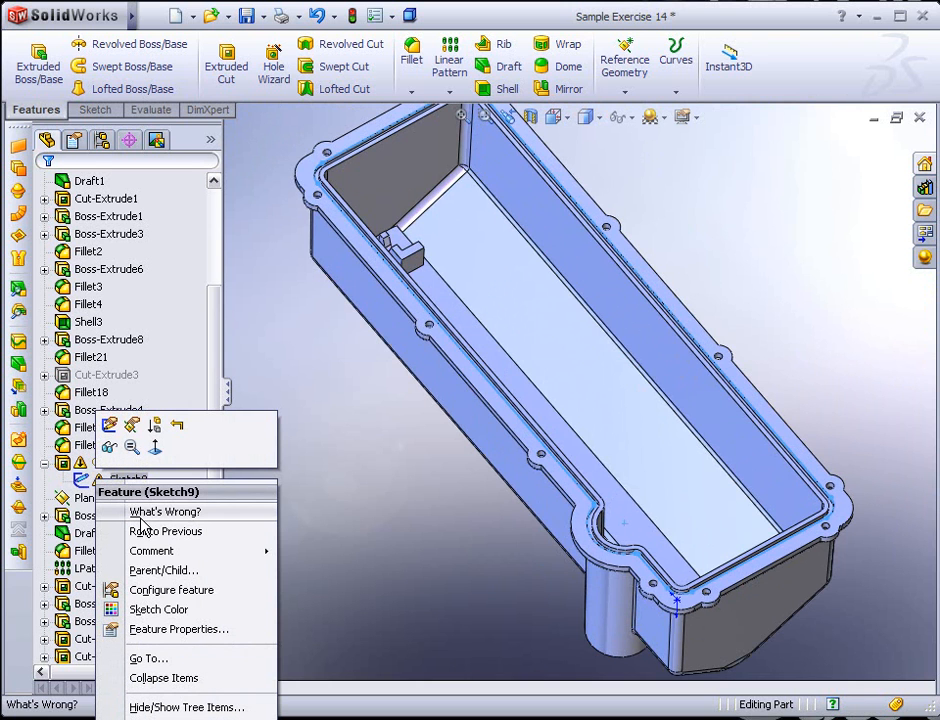
{"action": "left_click", "coordinate": [163, 512]}
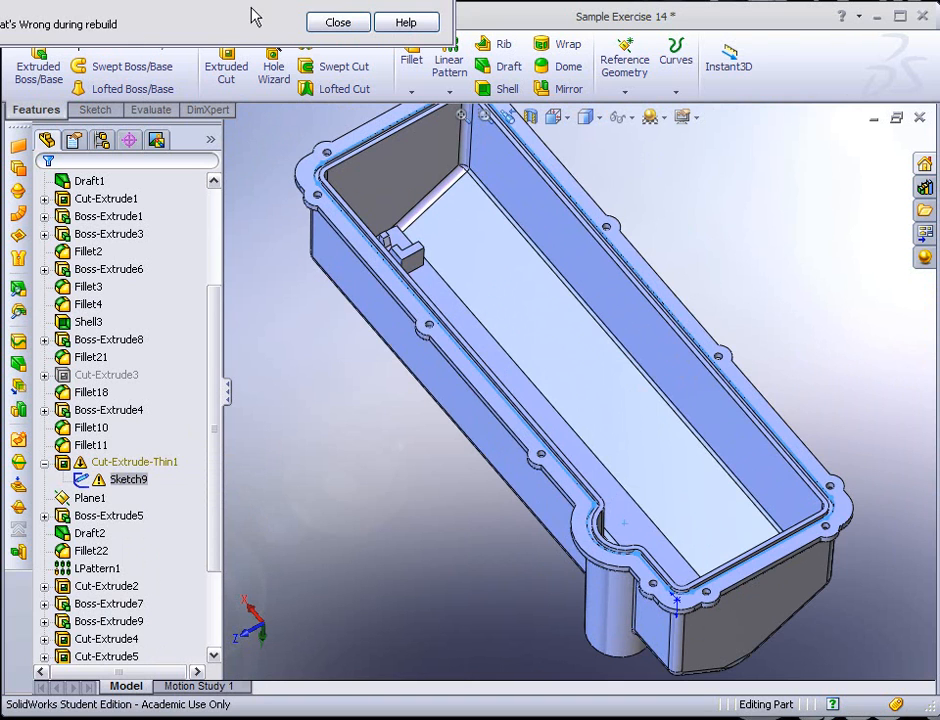
{"action": "left_click", "coordinate": [338, 22]}
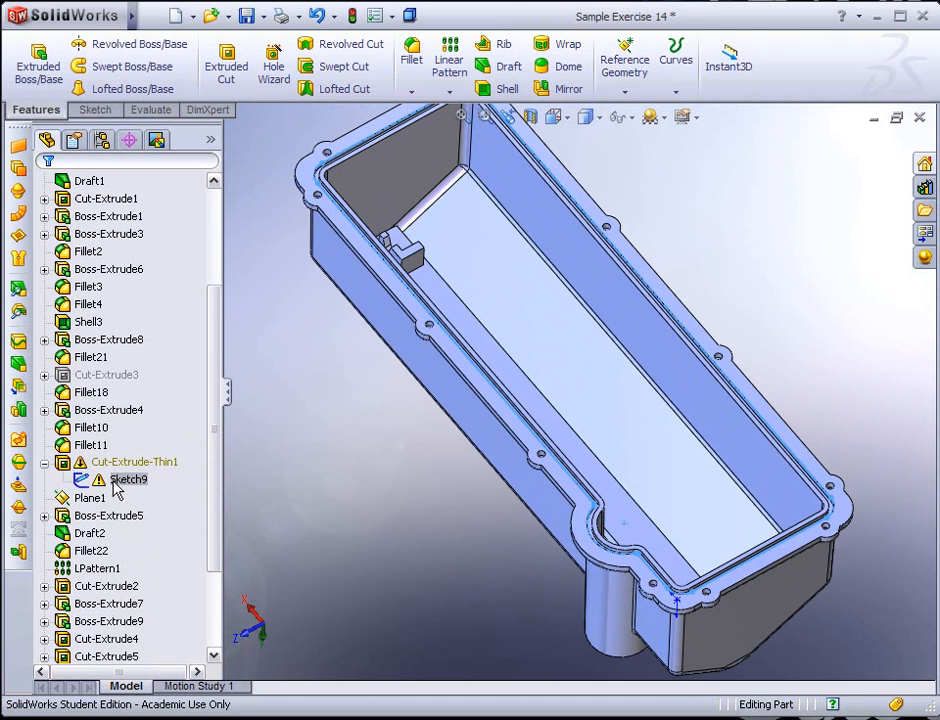
Open Sketch9 for editing and examine the offset groove path, especially its short corner arcs beside the tube
{"action": "right_click", "coordinate": [110, 484]}
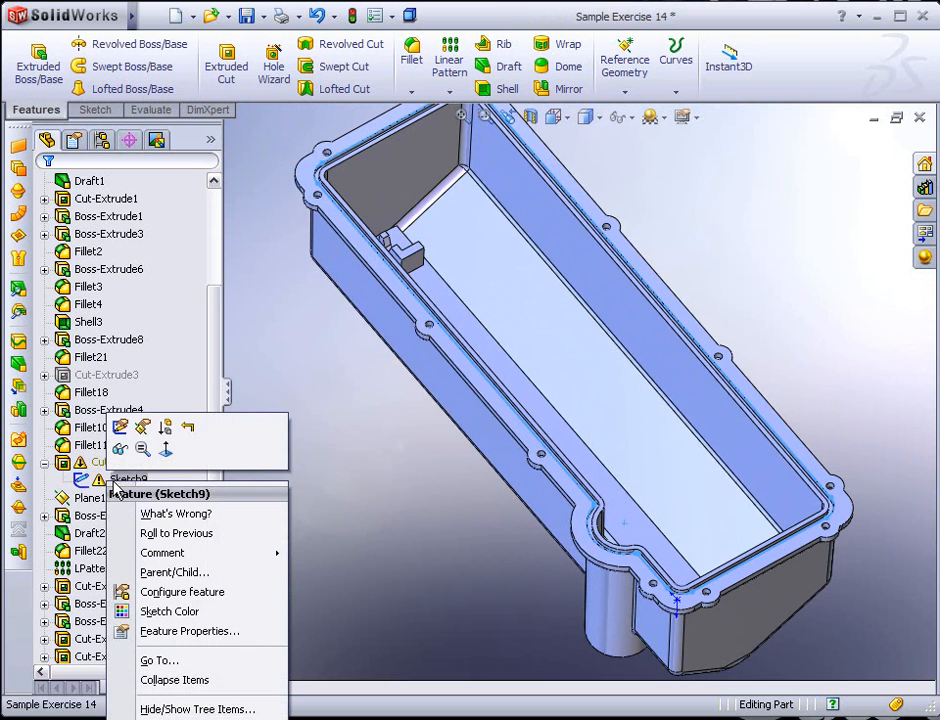
{"action": "left_click", "coordinate": [121, 428]}
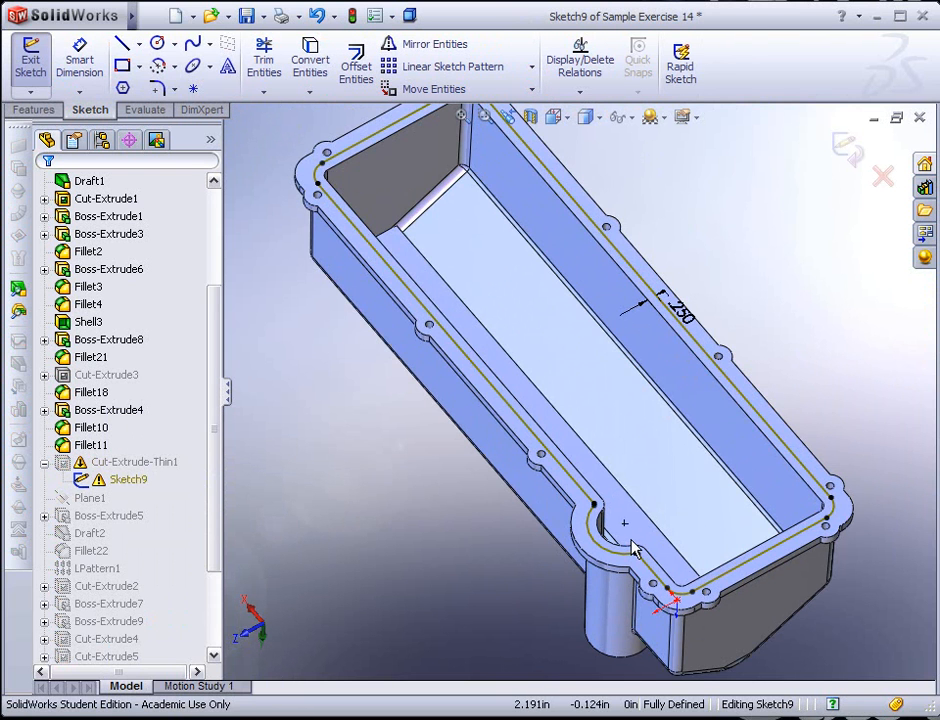
{"action": "scroll", "coordinate": [628, 548], "scroll_direction": "down", "scroll_amount": 5}
{"action": "scroll", "coordinate": [628, 482], "scroll_direction": "down", "scroll_amount": 6}
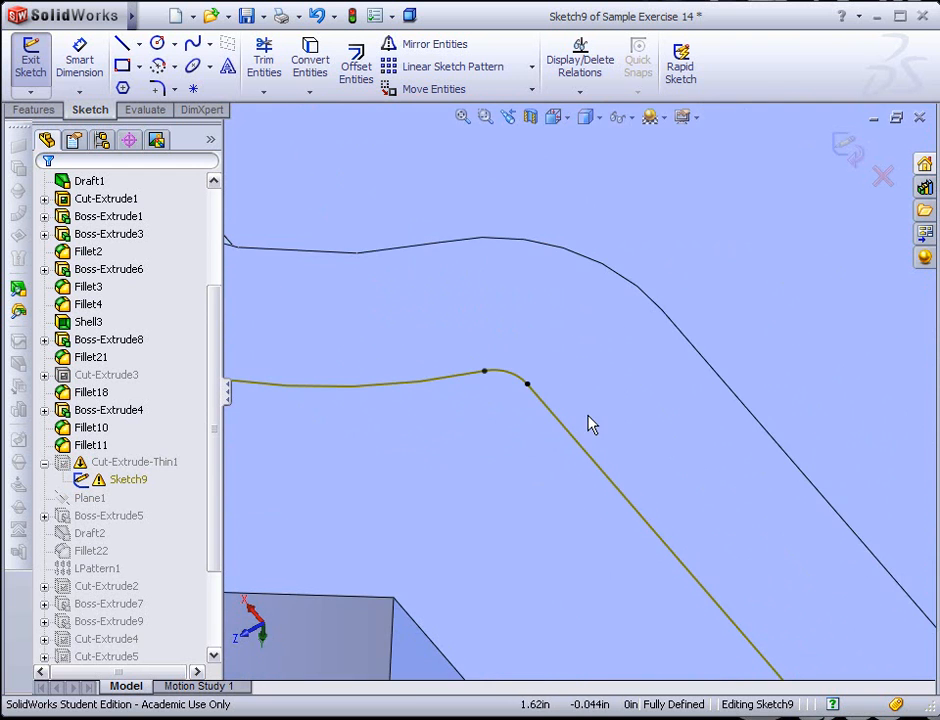
{"action": "scroll", "coordinate": [590, 447], "scroll_direction": "up", "scroll_amount": 6}
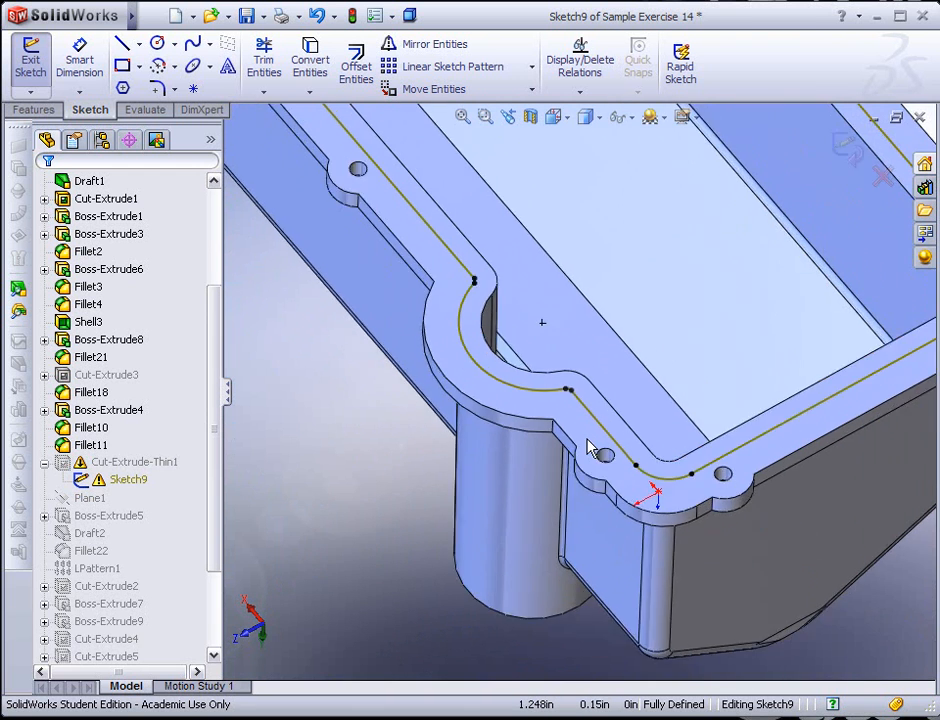
{"action": "scroll", "coordinate": [577, 430], "scroll_direction": "up", "scroll_amount": 2}
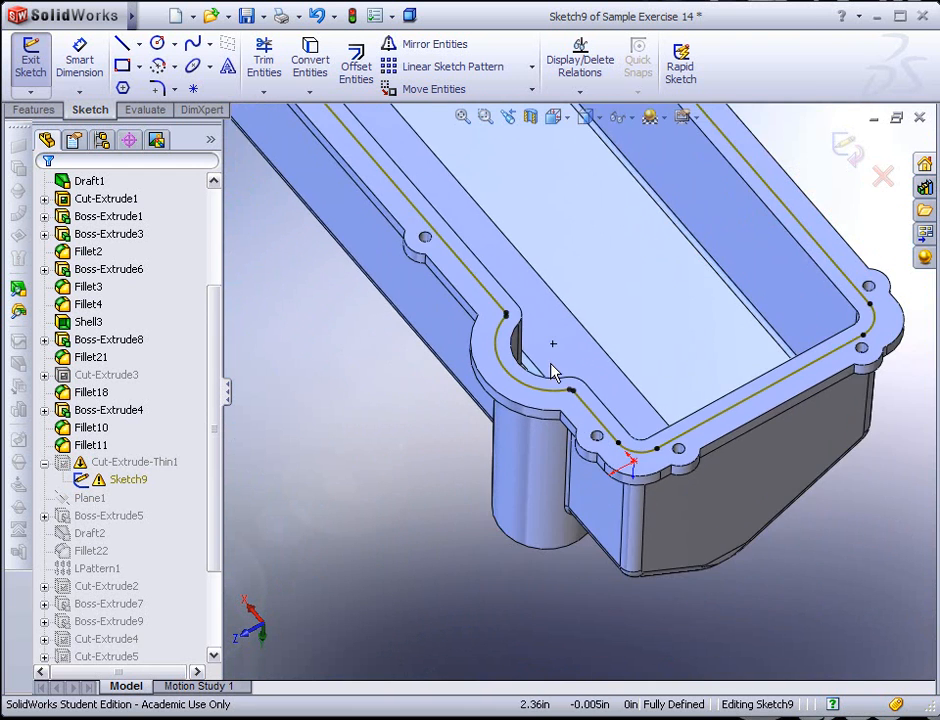
{"action": "scroll", "coordinate": [550, 373], "scroll_direction": "down", "scroll_amount": 6}
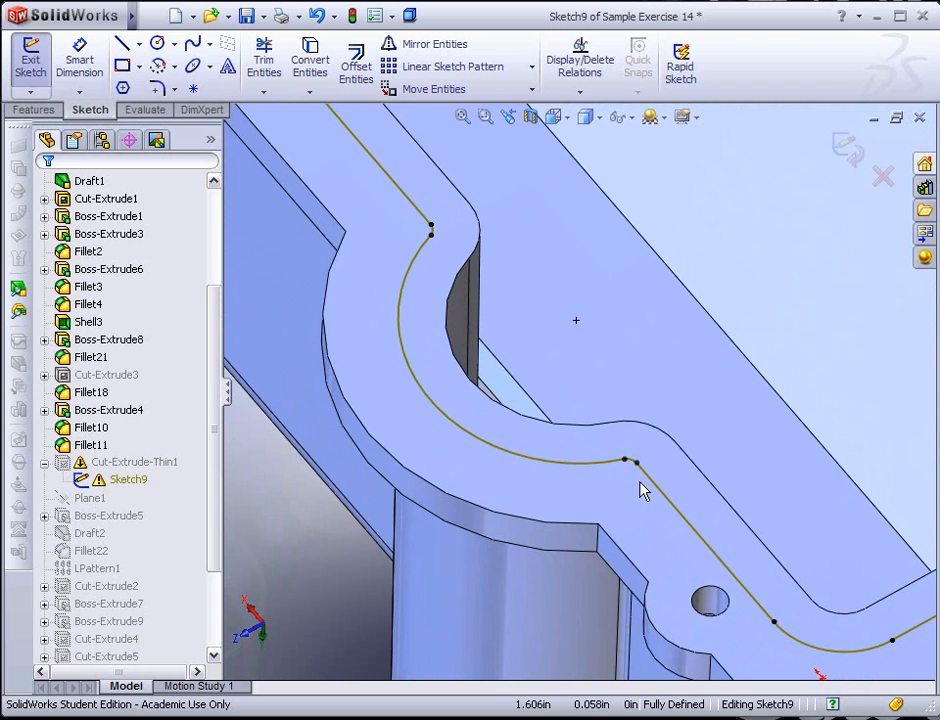
{"action": "scroll", "coordinate": [643, 490], "scroll_direction": "up", "scroll_amount": 10}
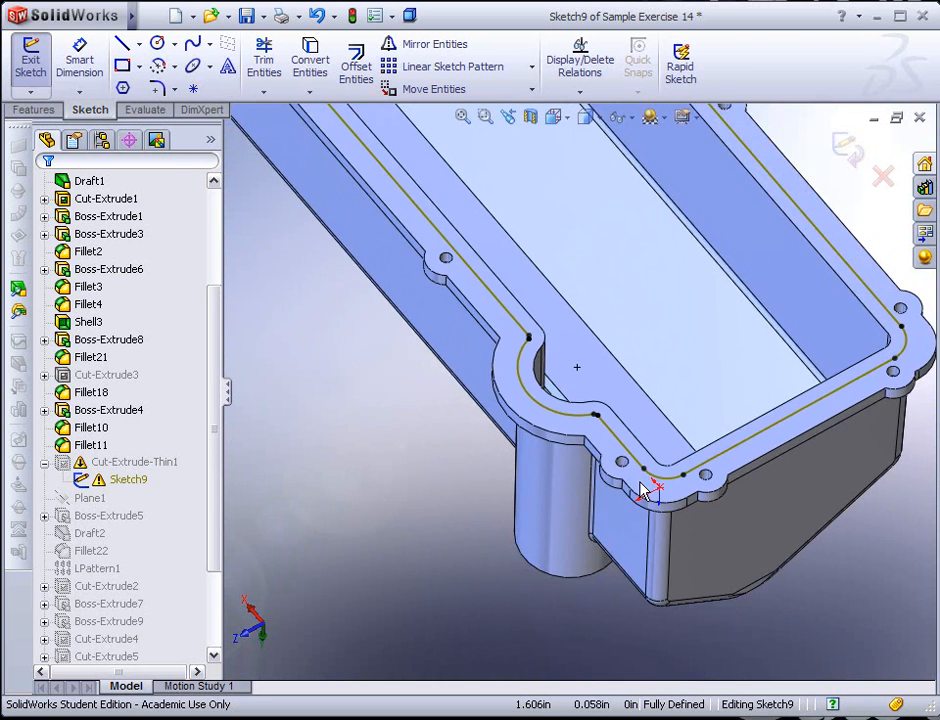
{"action": "scroll", "coordinate": [668, 318], "scroll_direction": "down", "scroll_amount": 1}
{"action": "scroll", "coordinate": [658, 303], "scroll_direction": "up", "scroll_amount": 1}
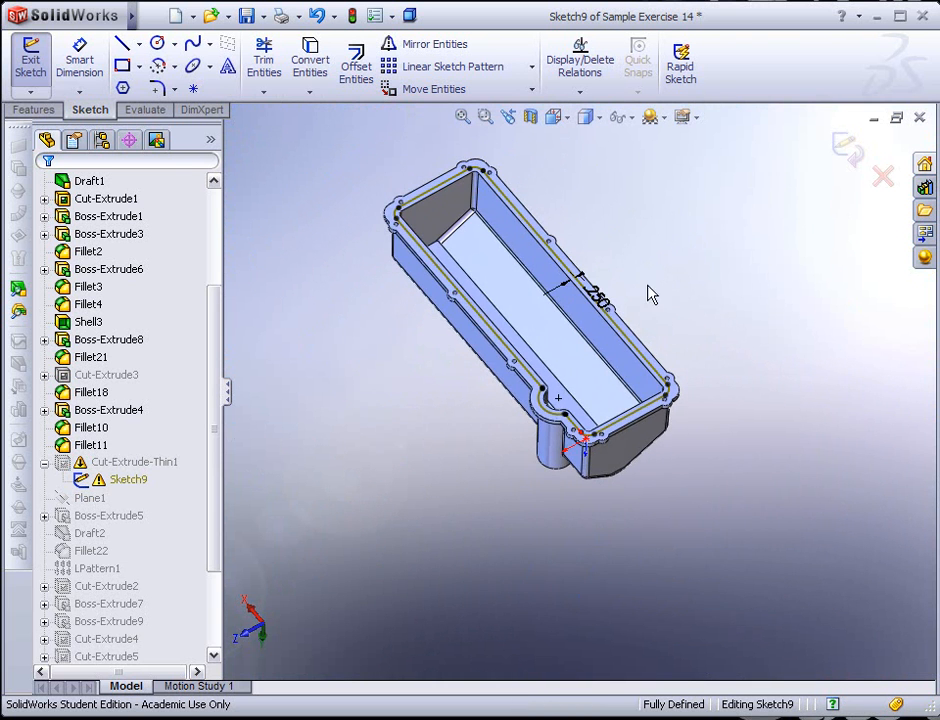
Delete the entire existing groove path and its offset dimension from Sketch9
{"action": "left_click_drag", "start_coordinate": [363, 148], "coordinate": [715, 484]}
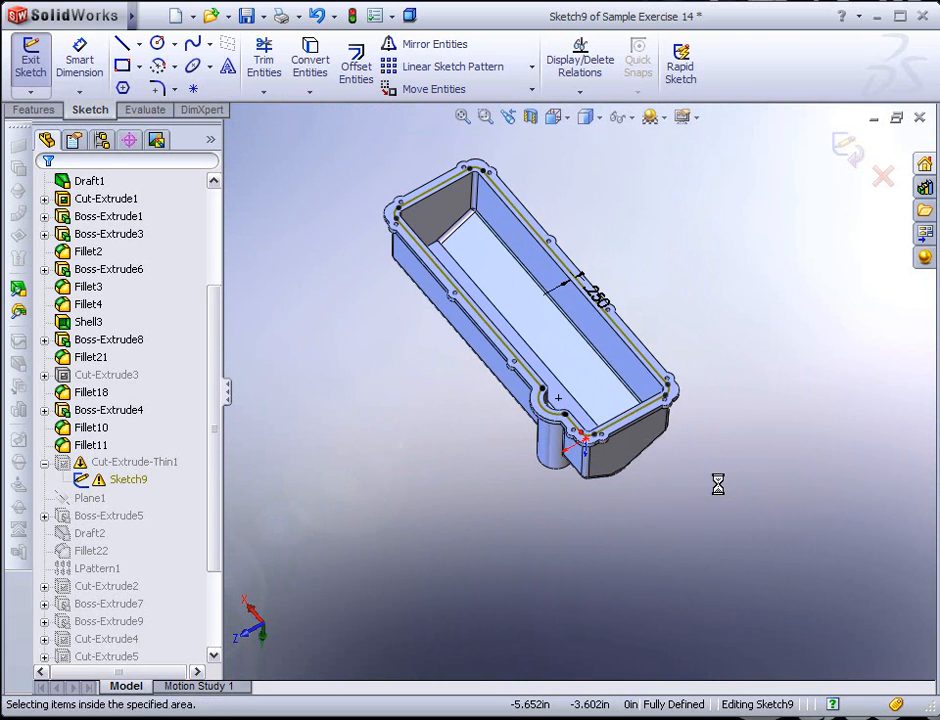
{"action": "key", "text": "Escape"}
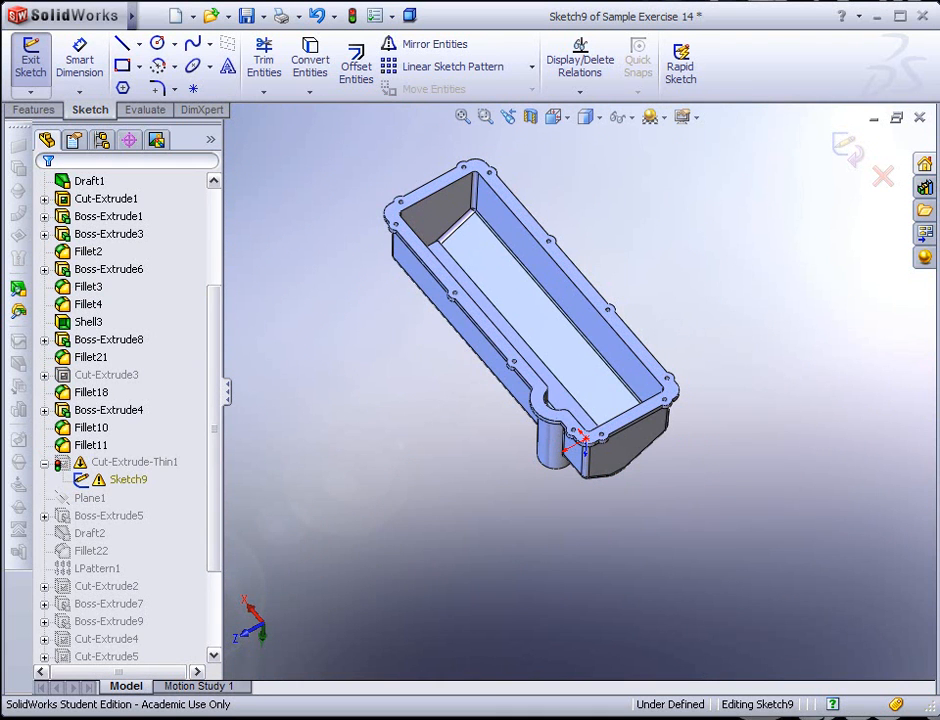
Try to rebuild the groove path by offsetting the flange's inner edge loop 0.25 in with the chain selected
{"action": "scroll", "coordinate": [578, 298], "scroll_direction": "down", "scroll_amount": 4}
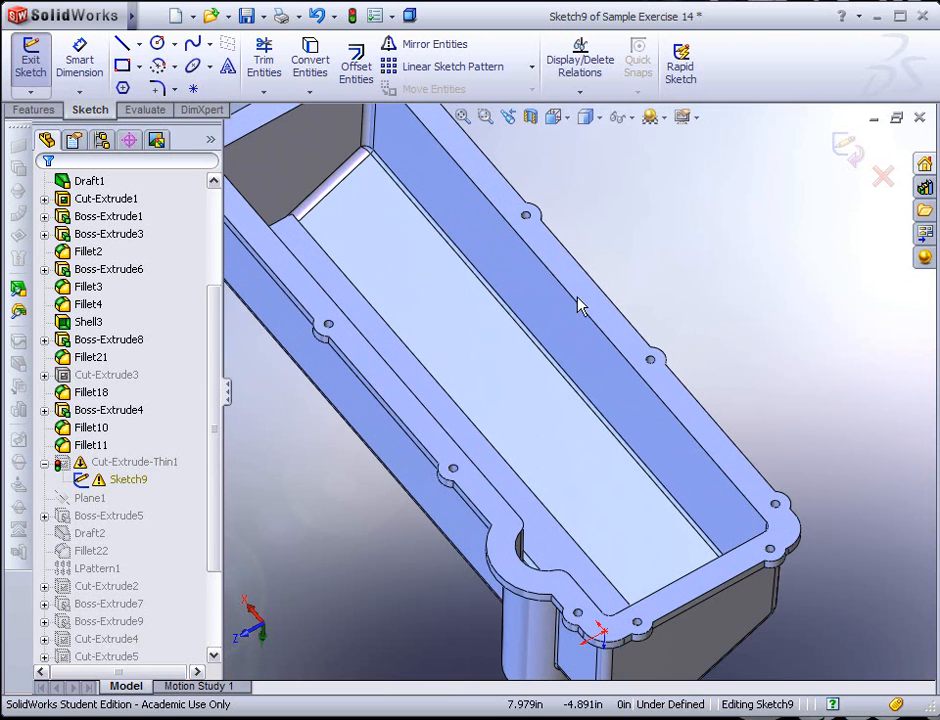
{"action": "right_click", "coordinate": [586, 318]}
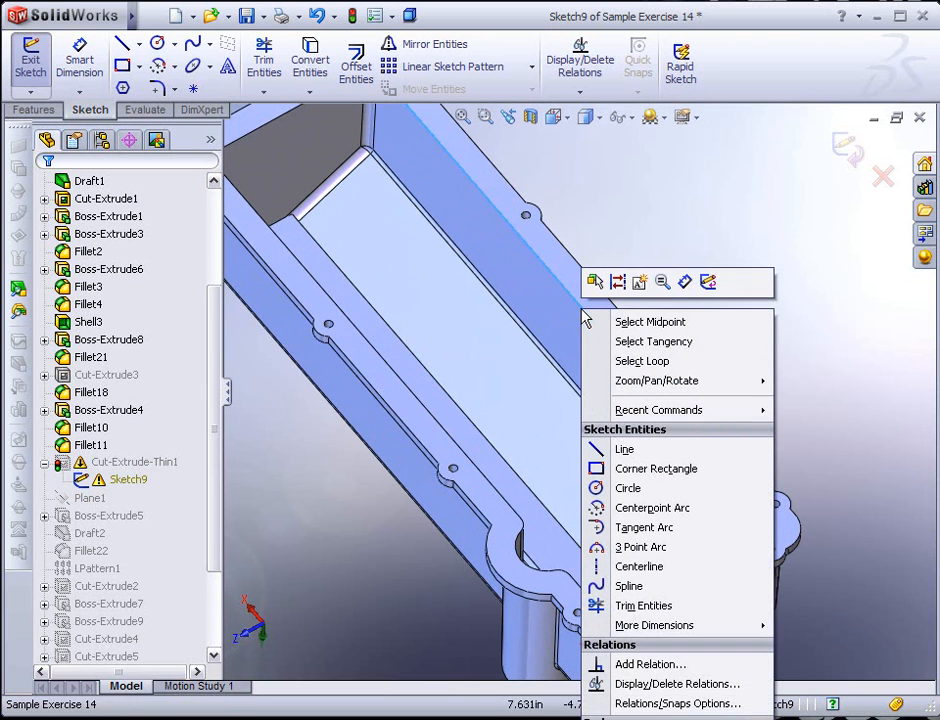
{"action": "left_click", "coordinate": [622, 361]}
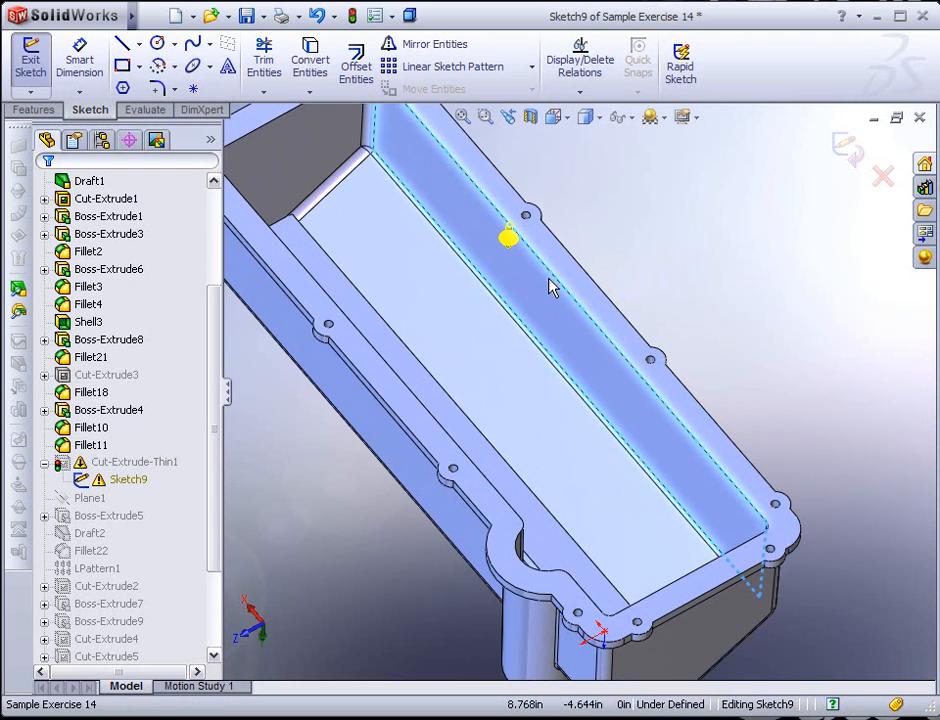
{"action": "left_click", "coordinate": [506, 249]}
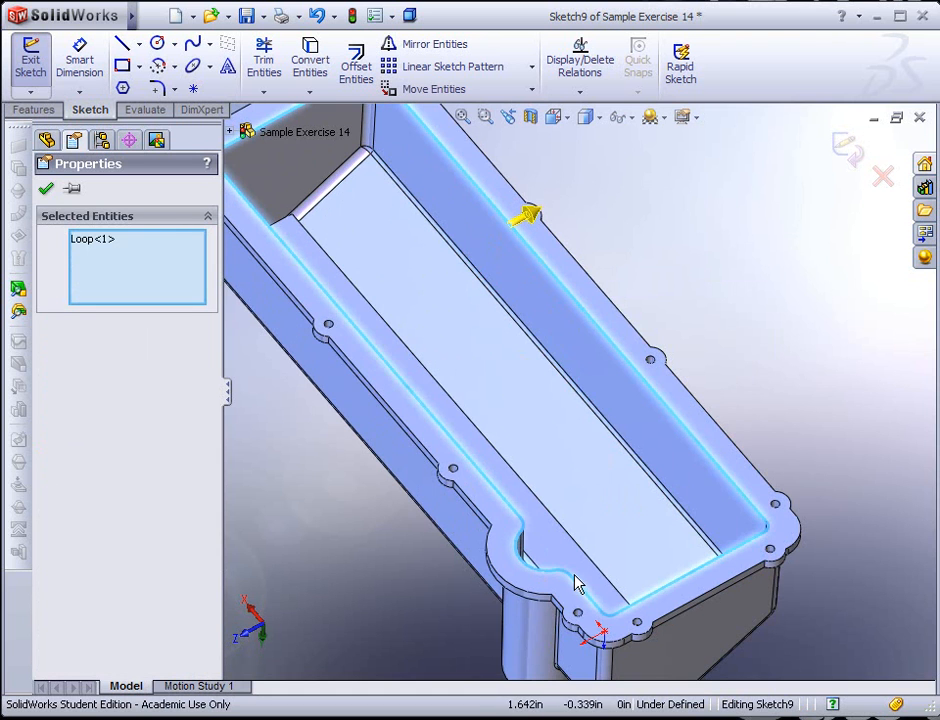
{"action": "left_click", "coordinate": [362, 70]}
{"action": "type", "text": ".25"}
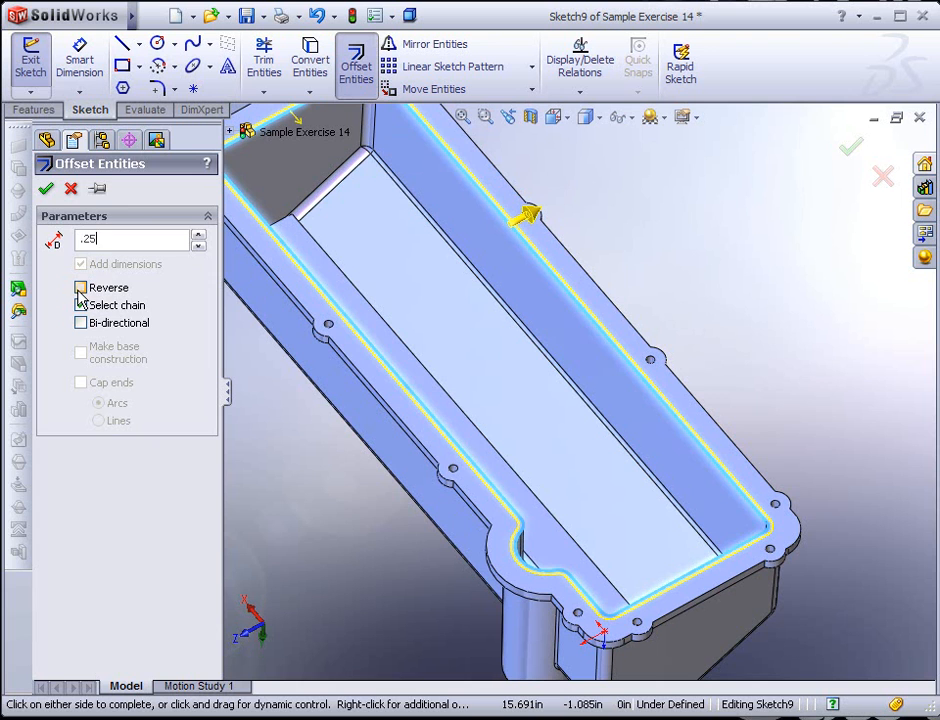
{"action": "key", "text": "Return"}
{"action": "left_click", "coordinate": [81, 288]}
{"action": "left_click", "coordinate": [81, 288]}
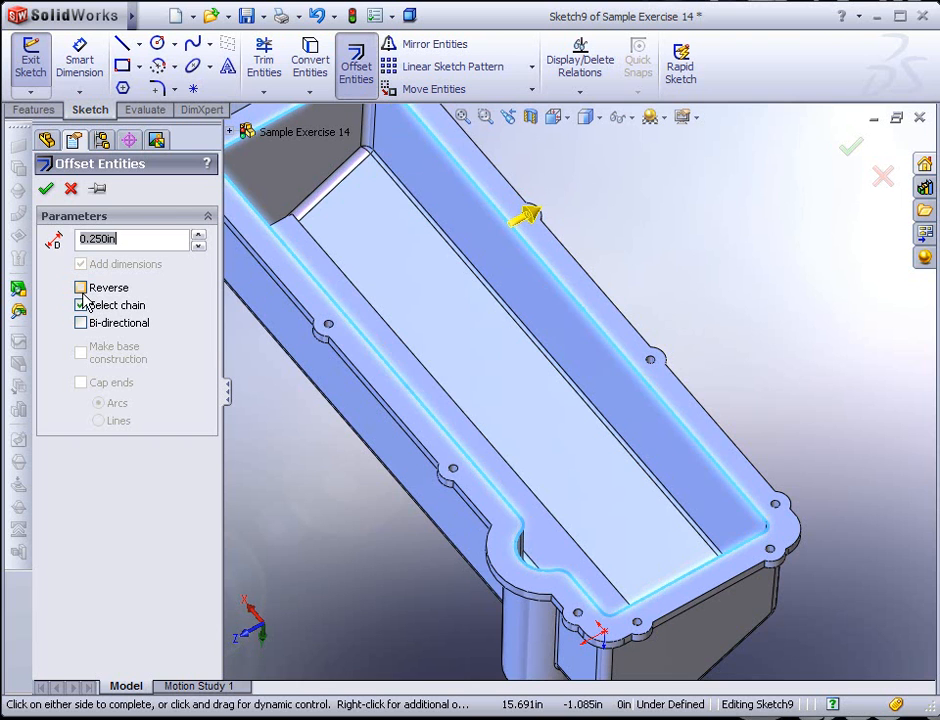
{"action": "left_click", "coordinate": [141, 241]}
{"action": "key", "text": "Return"}
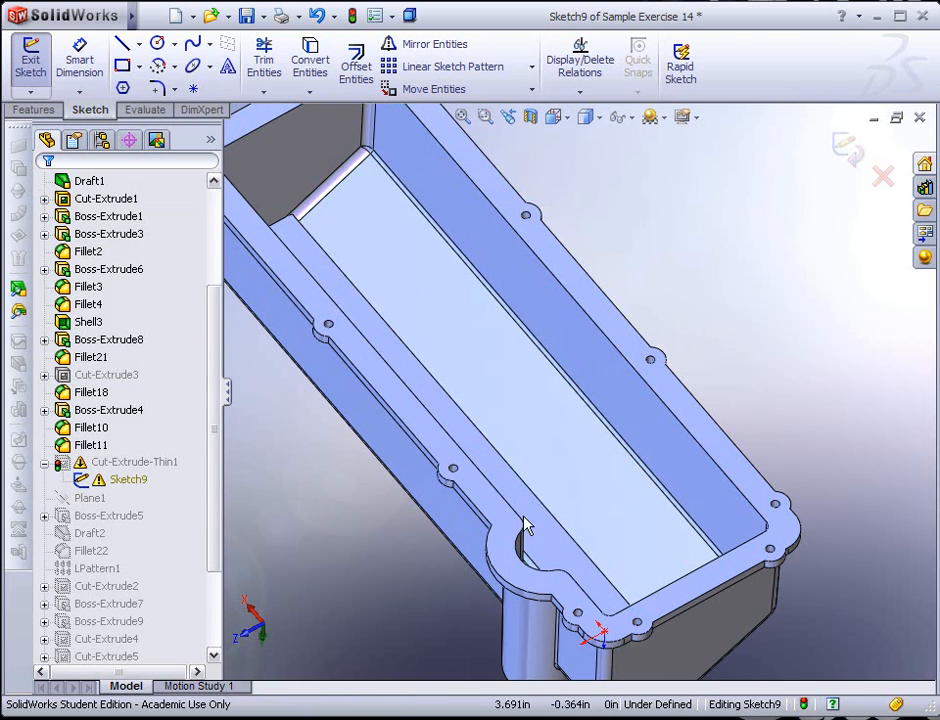
Undo the deletion of the groove path in Sketch9 and clear the selection
{"action": "left_click", "coordinate": [675, 424]}
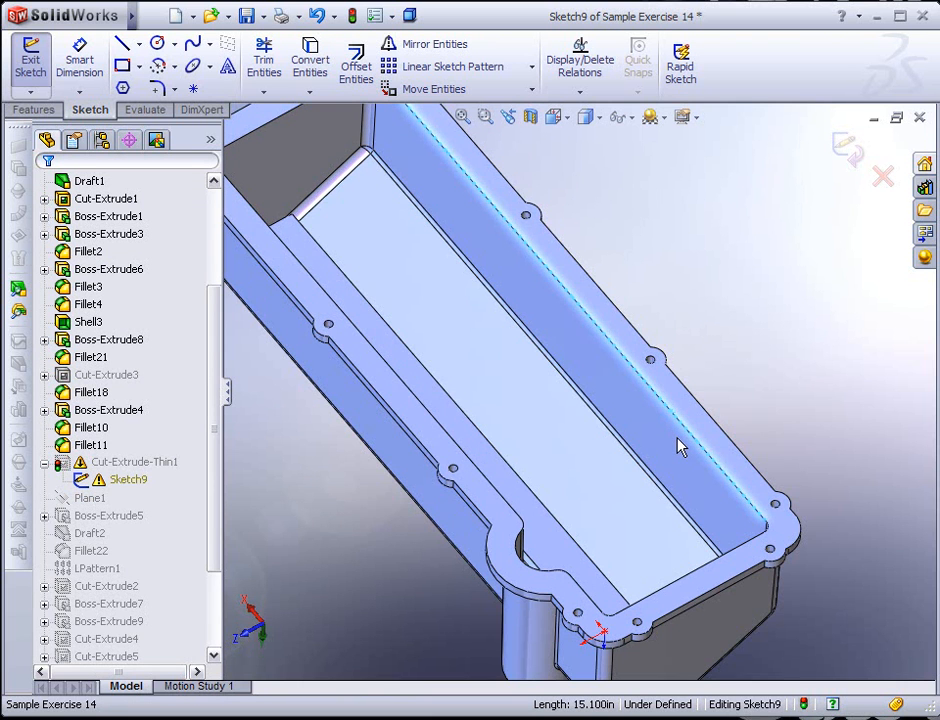
{"action": "left_click", "coordinate": [711, 268]}
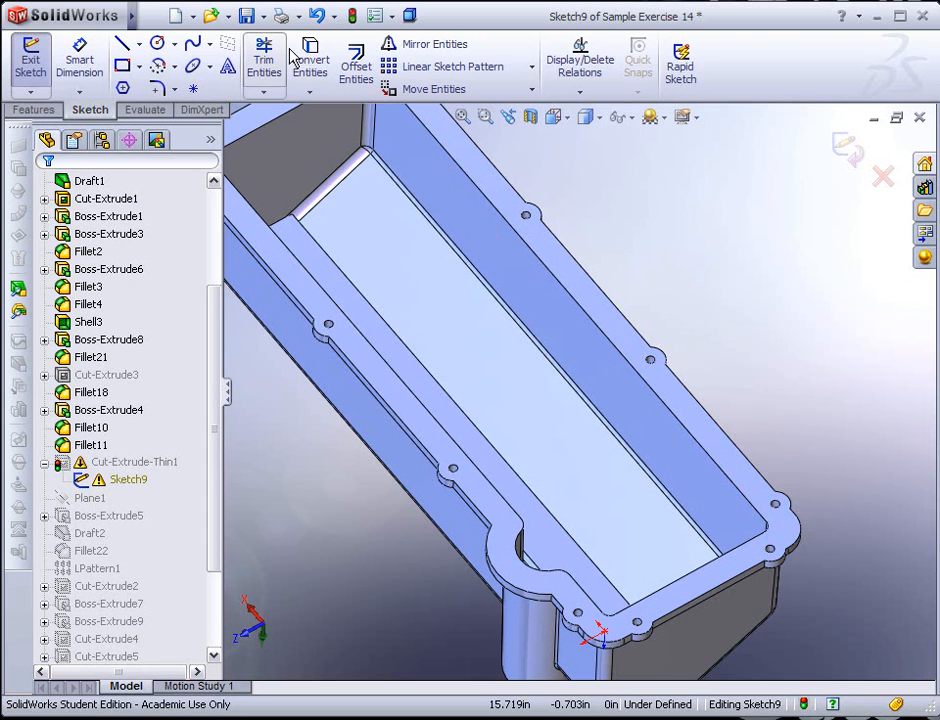
{"action": "left_click", "coordinate": [318, 16]}
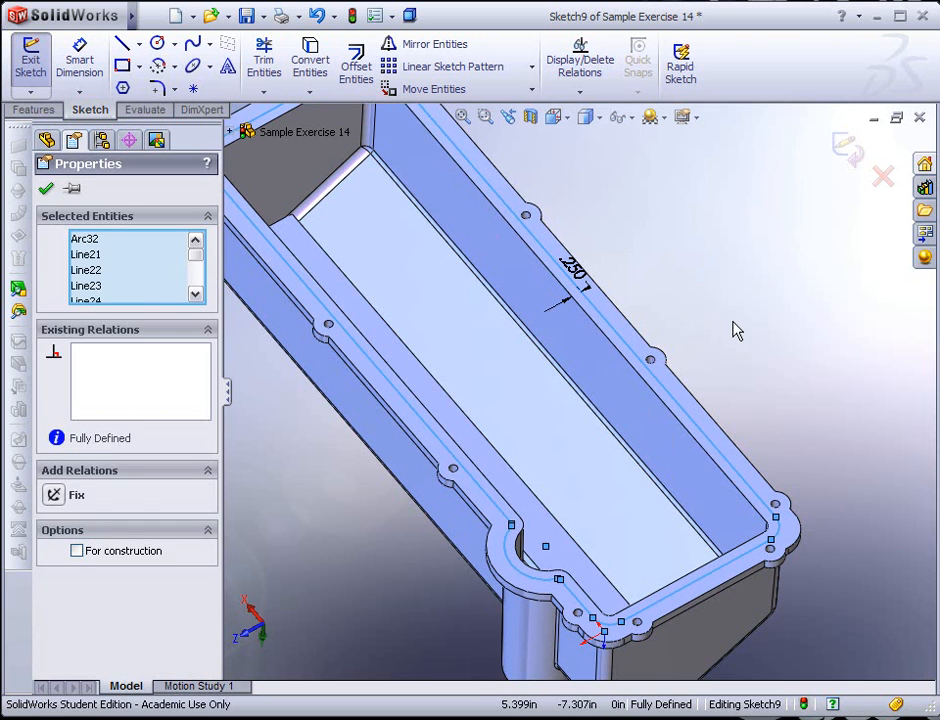
{"action": "left_click", "coordinate": [711, 324]}
{"action": "scroll", "coordinate": [607, 421], "scroll_direction": "up", "scroll_amount": 2}
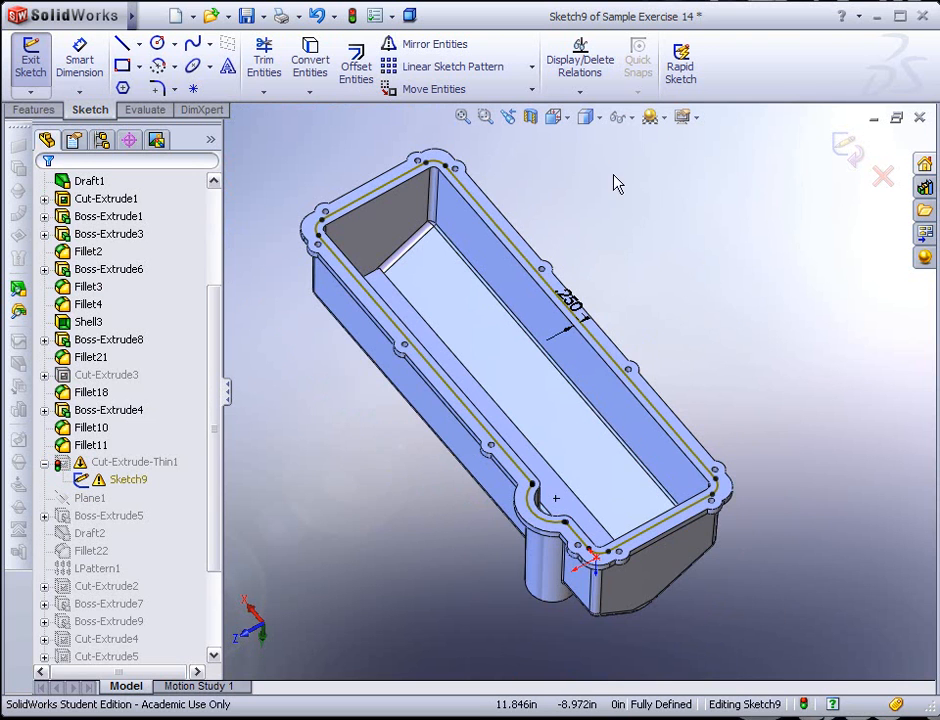
Delete all the dangling offset relations in Sketch9, keeping the groove path geometry
{"action": "left_click", "coordinate": [589, 78]}
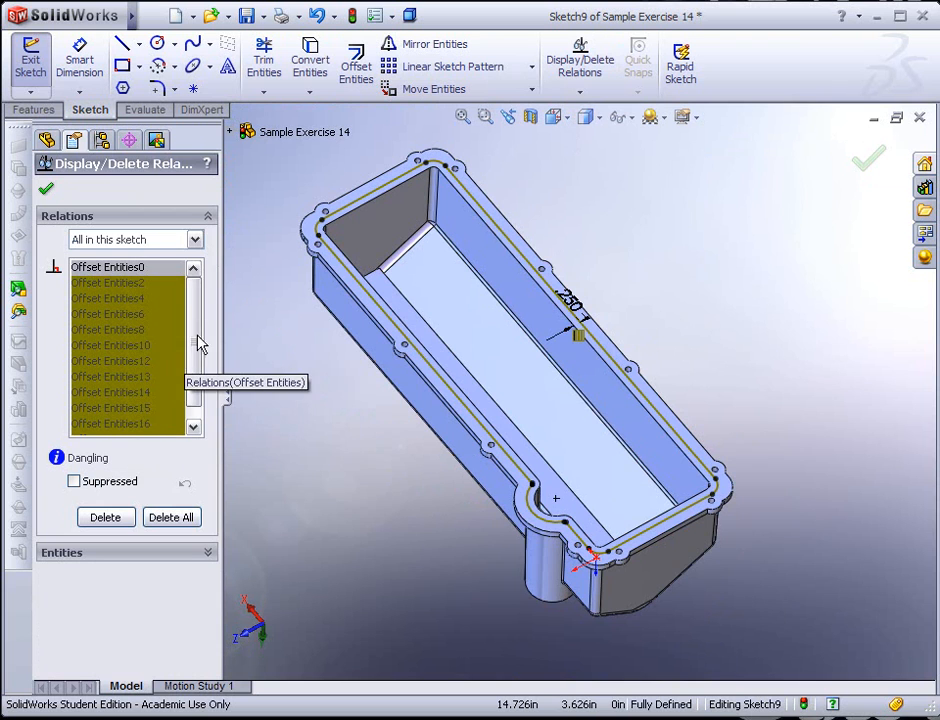
{"action": "scroll", "coordinate": [193, 343], "scroll_direction": "down", "scroll_amount": 1}
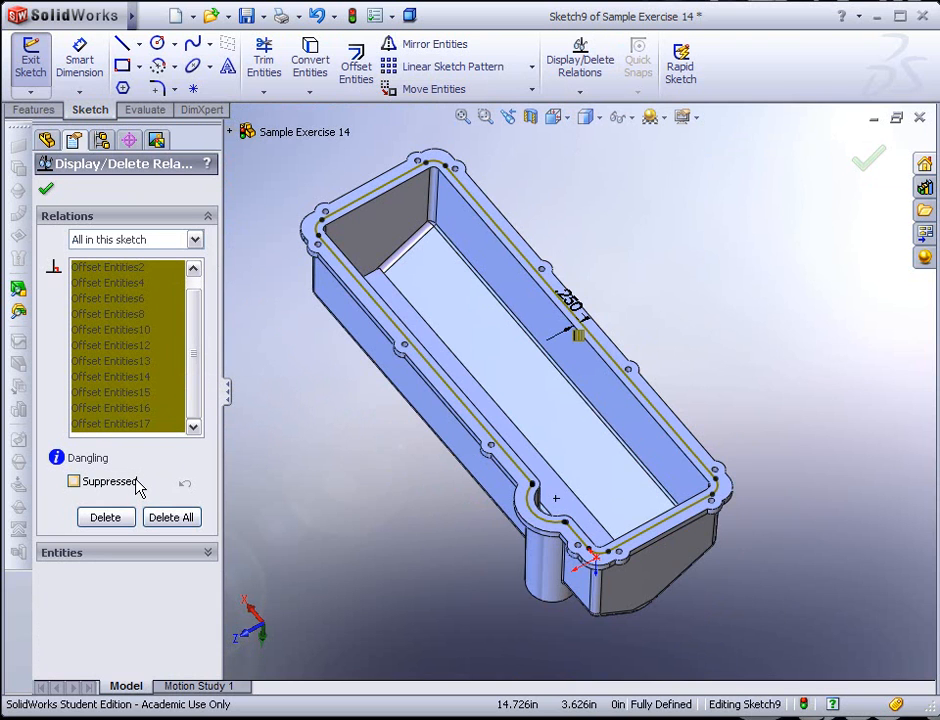
{"action": "left_click", "coordinate": [168, 519]}
{"action": "left_click", "coordinate": [46, 190]}
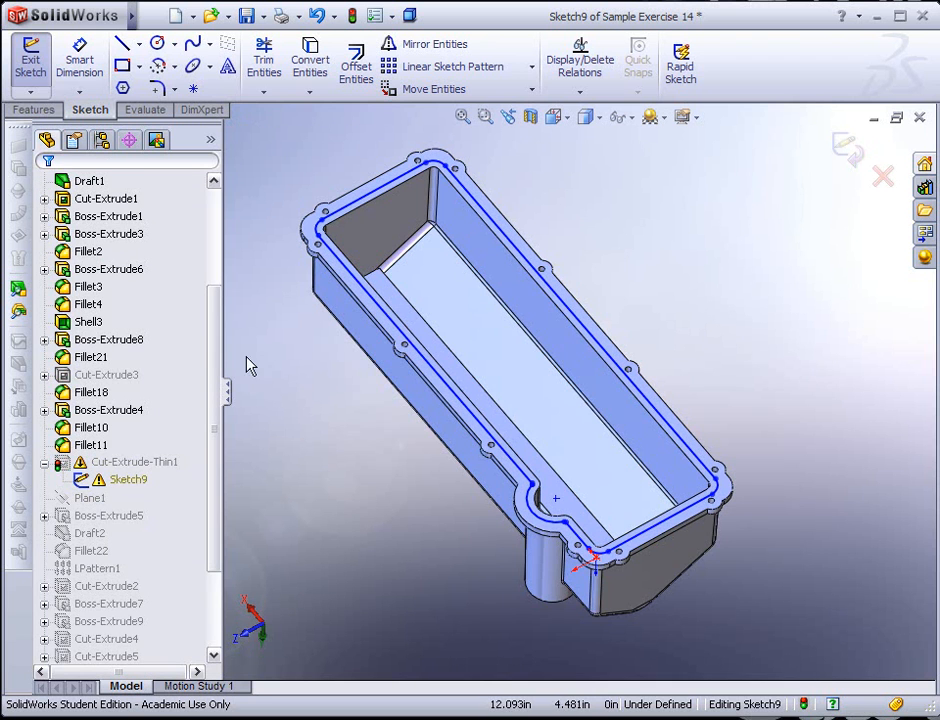
Check the groove path's bends around the tube, then close Sketch9 and rebuild the part
{"action": "scroll", "coordinate": [548, 510], "scroll_direction": "down", "scroll_amount": 3}
{"action": "scroll", "coordinate": [537, 451], "scroll_direction": "down", "scroll_amount": 5}
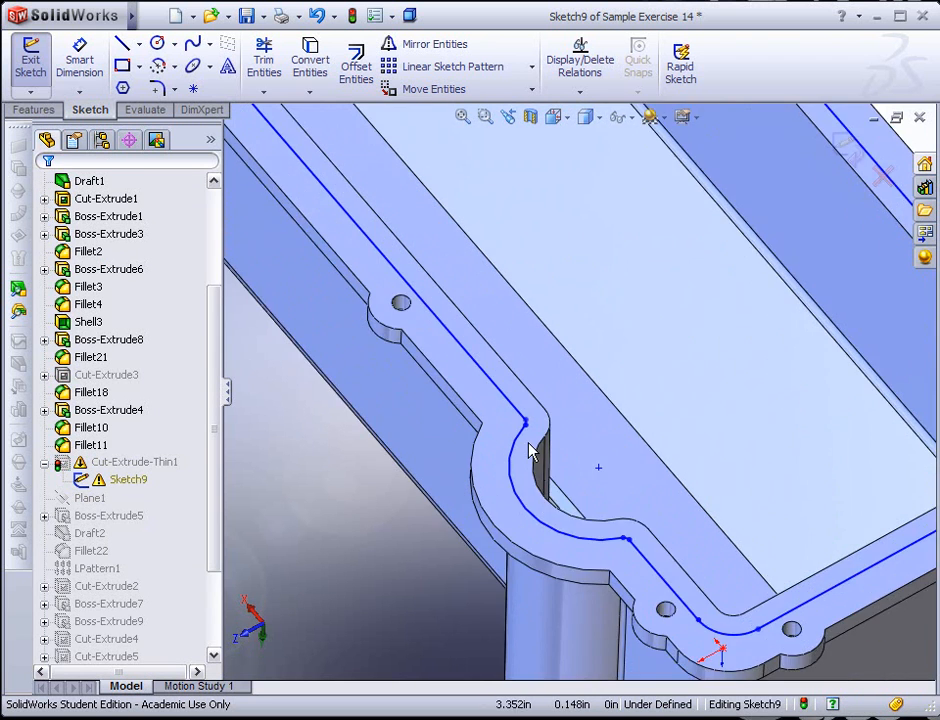
{"action": "scroll", "coordinate": [550, 465], "scroll_direction": "up", "scroll_amount": 2}
{"action": "scroll", "coordinate": [560, 480], "scroll_direction": "up", "scroll_amount": 10}
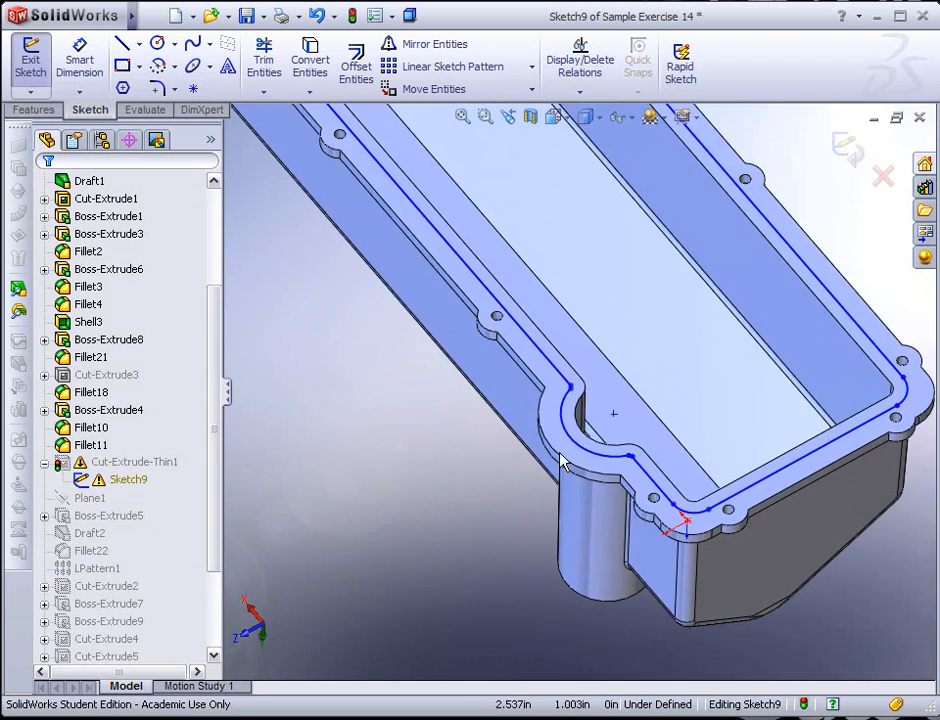
{"action": "left_click", "coordinate": [351, 16]}
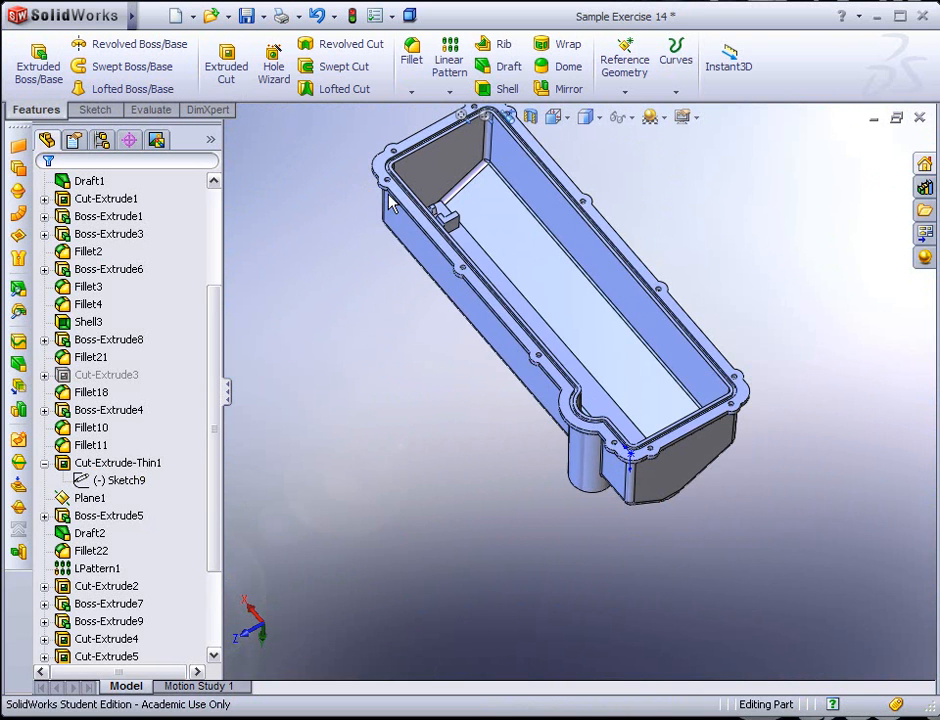
Examine the rebuilt thin-cut groove along the flange, especially its bends around the filler tube
{"action": "scroll", "coordinate": [600, 415], "scroll_direction": "down", "scroll_amount": 10}
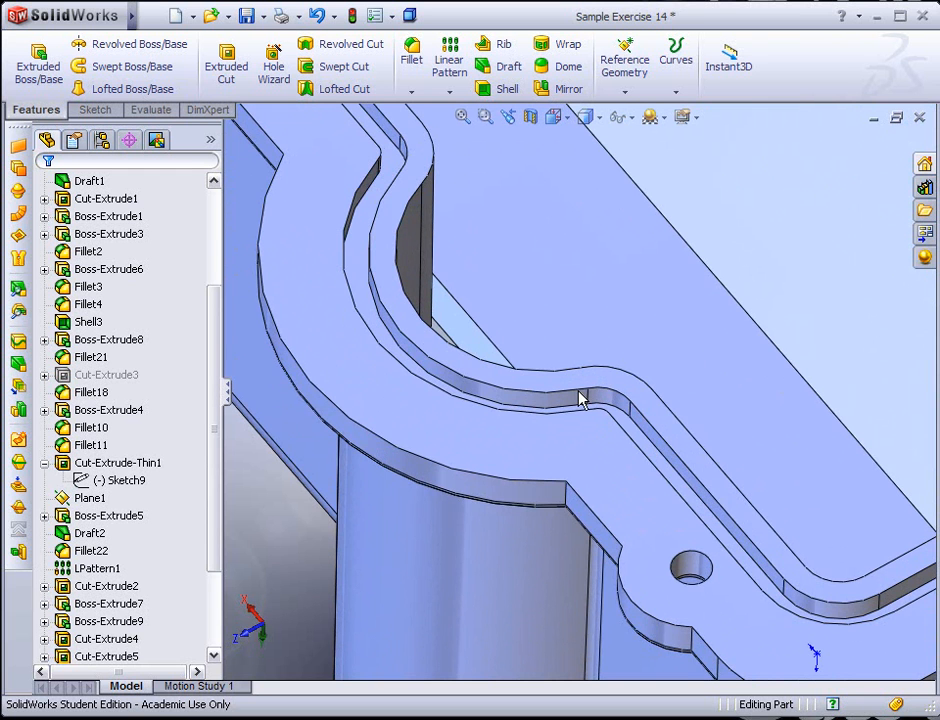
{"action": "middle_click_drag", "start_coordinate": [550, 318], "coordinate": [517, 355]}
{"action": "scroll", "coordinate": [480, 475], "scroll_direction": "up", "scroll_amount": 3}
{"action": "mouse_move", "coordinate": [512, 483]}
{"action": "middle_mouse_down"}
{"action": "mouse_move", "coordinate": [504, 537]}
{"action": "mouse_move", "coordinate": [524, 487]}
{"action": "mouse_move", "coordinate": [513, 495]}
{"action": "middle_mouse_up"}
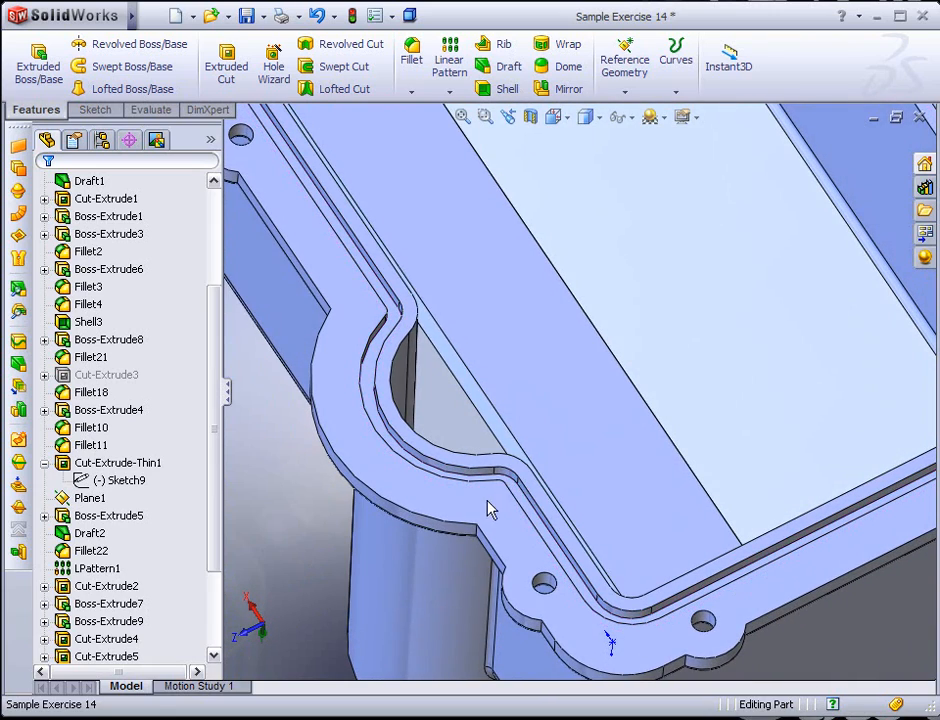
{"action": "scroll", "coordinate": [487, 506], "scroll_direction": "up", "scroll_amount": 3}
{"action": "scroll", "coordinate": [488, 490], "scroll_direction": "up", "scroll_amount": 4}
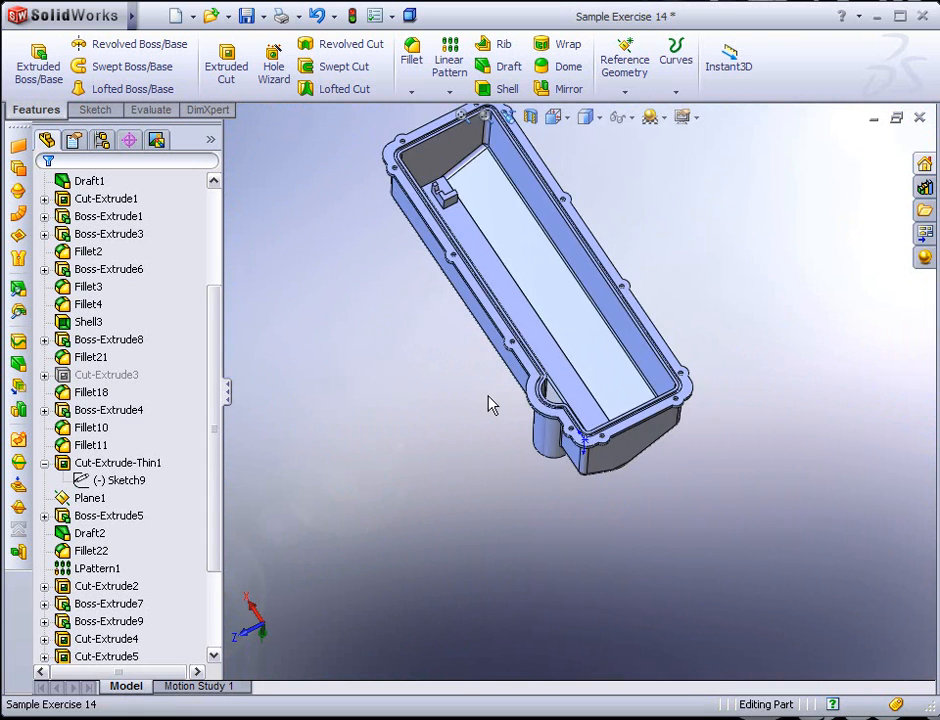
{"action": "scroll", "coordinate": [489, 430], "scroll_direction": "down", "scroll_amount": 5}
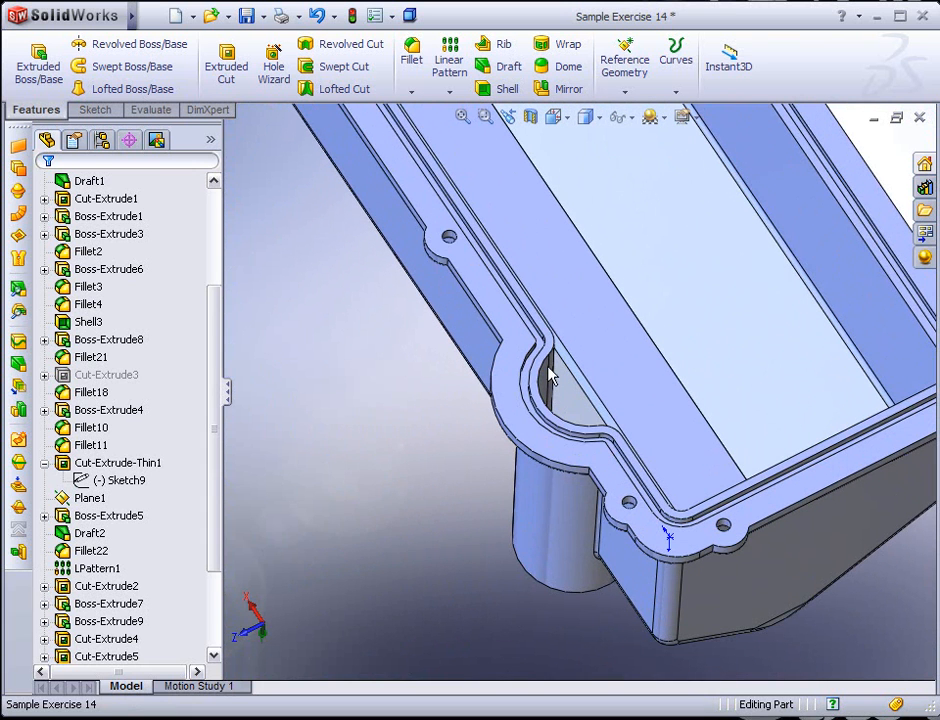
{"action": "scroll", "coordinate": [530, 440], "scroll_direction": "up", "scroll_amount": 2}
{"action": "scroll", "coordinate": [526, 431], "scroll_direction": "up", "scroll_amount": 3}
{"action": "scroll", "coordinate": [557, 294], "scroll_direction": "down", "scroll_amount": 1}
{"action": "scroll", "coordinate": [563, 280], "scroll_direction": "up", "scroll_amount": 4}
{"action": "scroll", "coordinate": [573, 256], "scroll_direction": "down", "scroll_amount": 4}
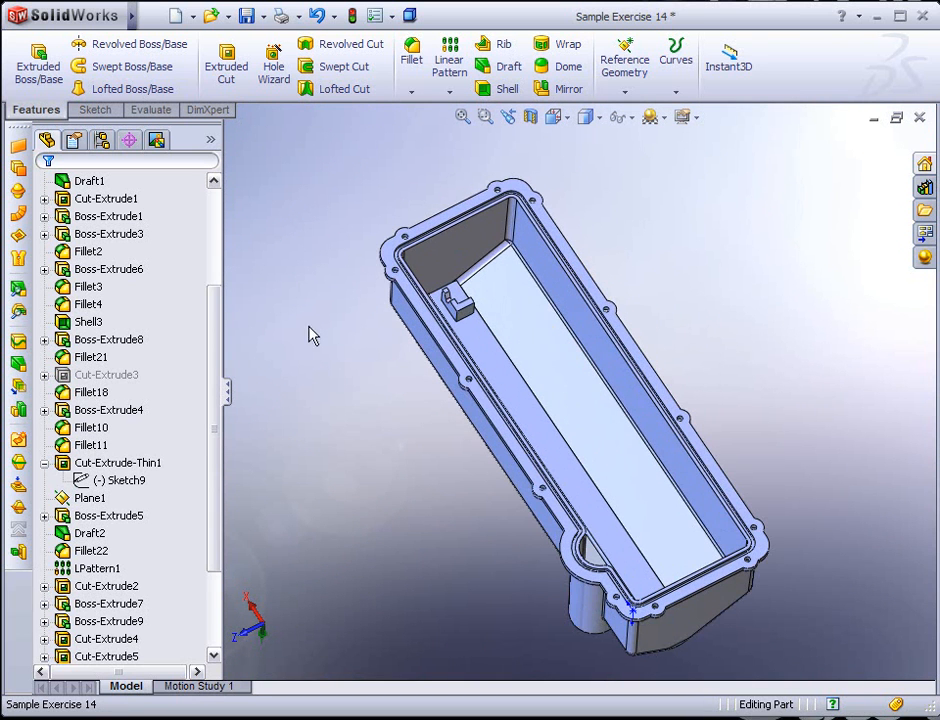
Review the finished valve cover from its outer side and save the part
{"action": "left_click_drag", "start_coordinate": [216, 494], "coordinate": [238, 352]}
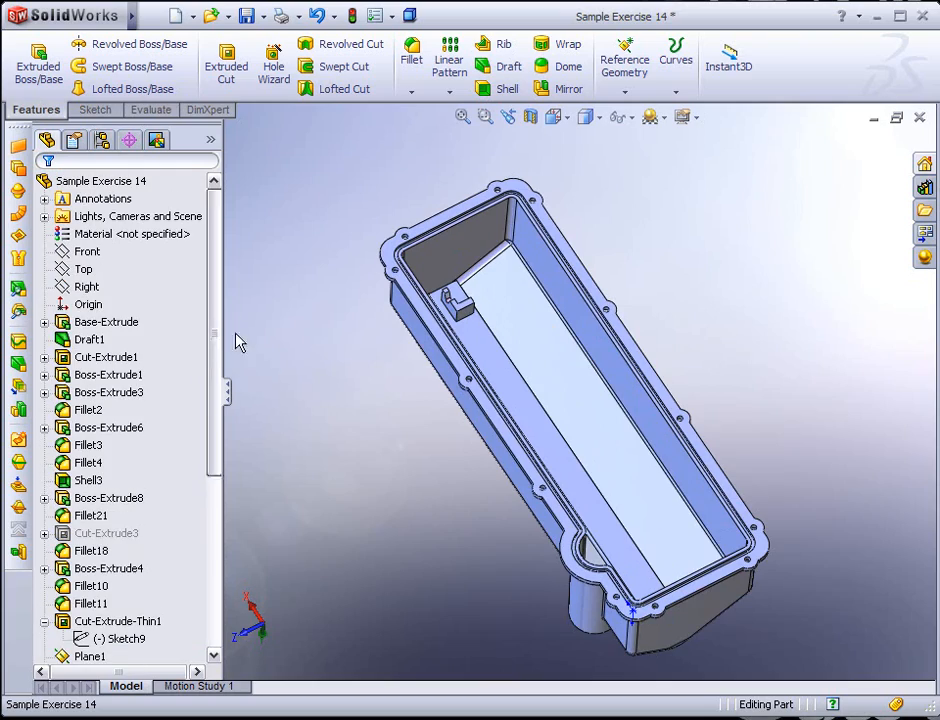
{"action": "middle_click_drag", "start_coordinate": [249, 122], "coordinate": [647, 473]}
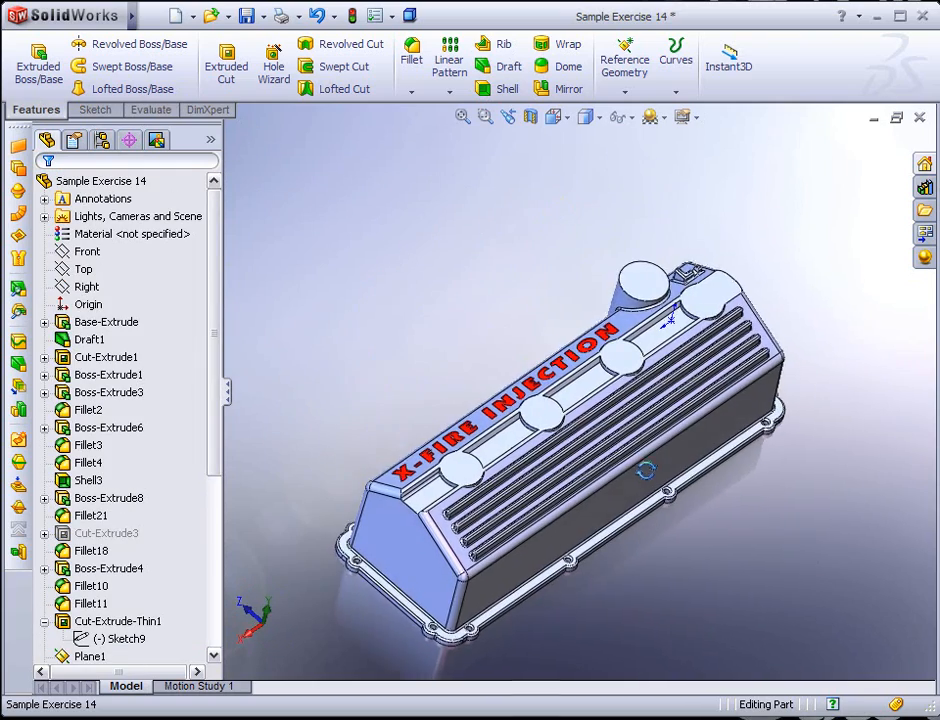
{"action": "left_click", "coordinate": [246, 16]}
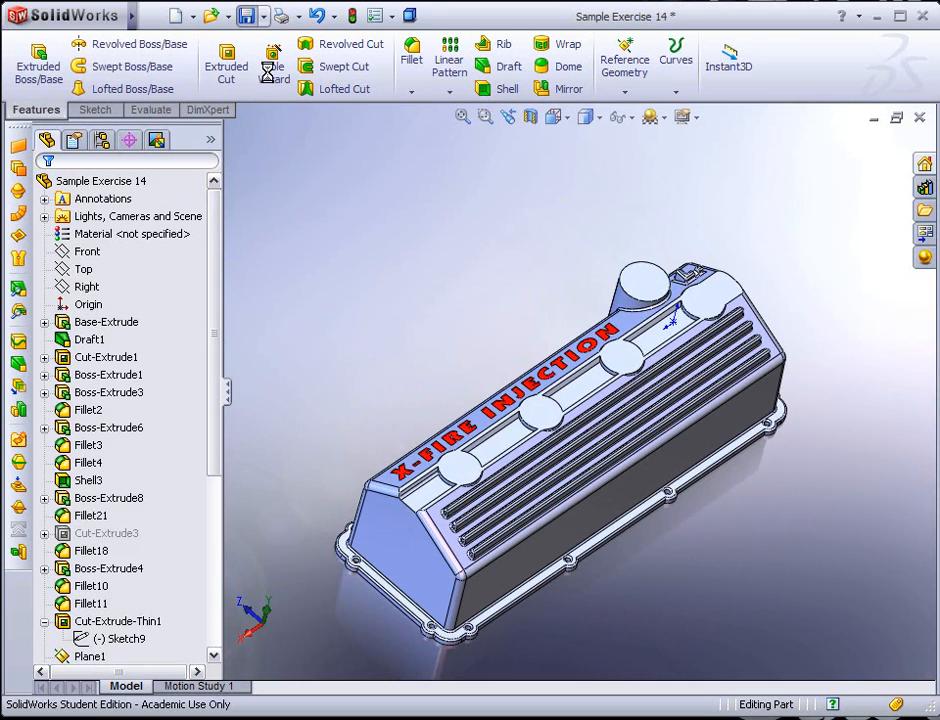